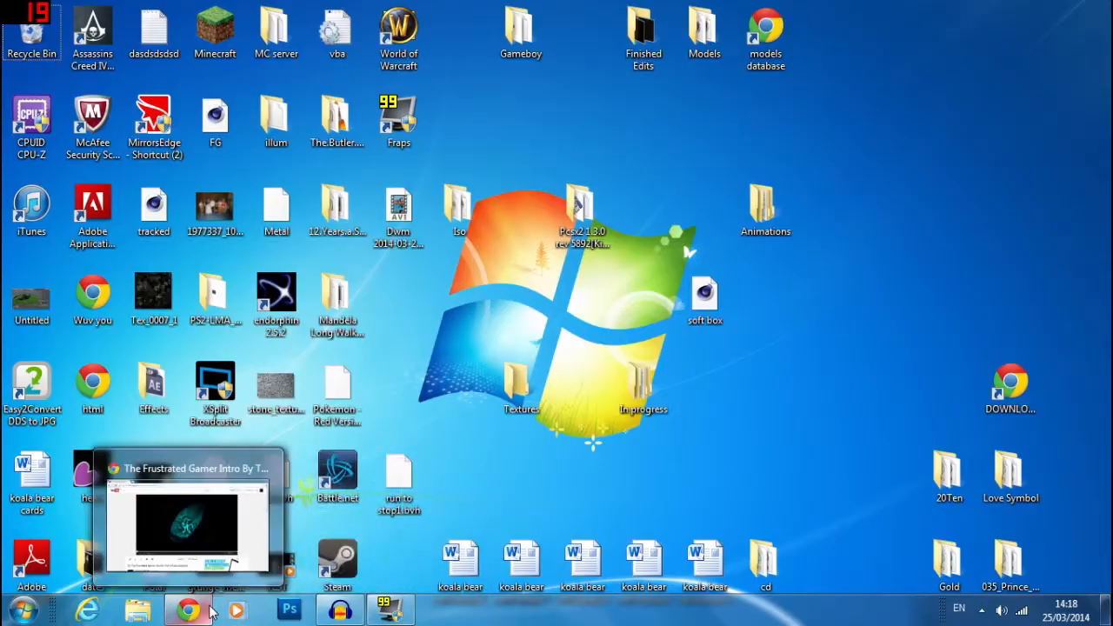
- Switch to Chrome, play the Frustrated Gamer intro video on YouTube and scrub back through it
{"action": "left_click", "coordinate": [211, 612]}
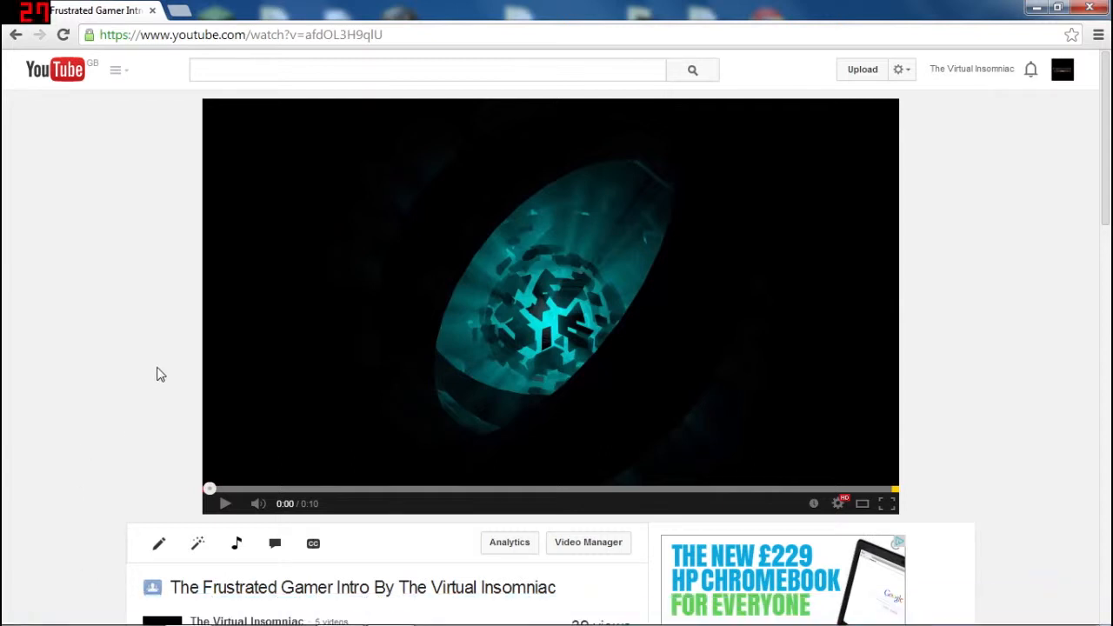
{"action": "left_click", "coordinate": [227, 506]}
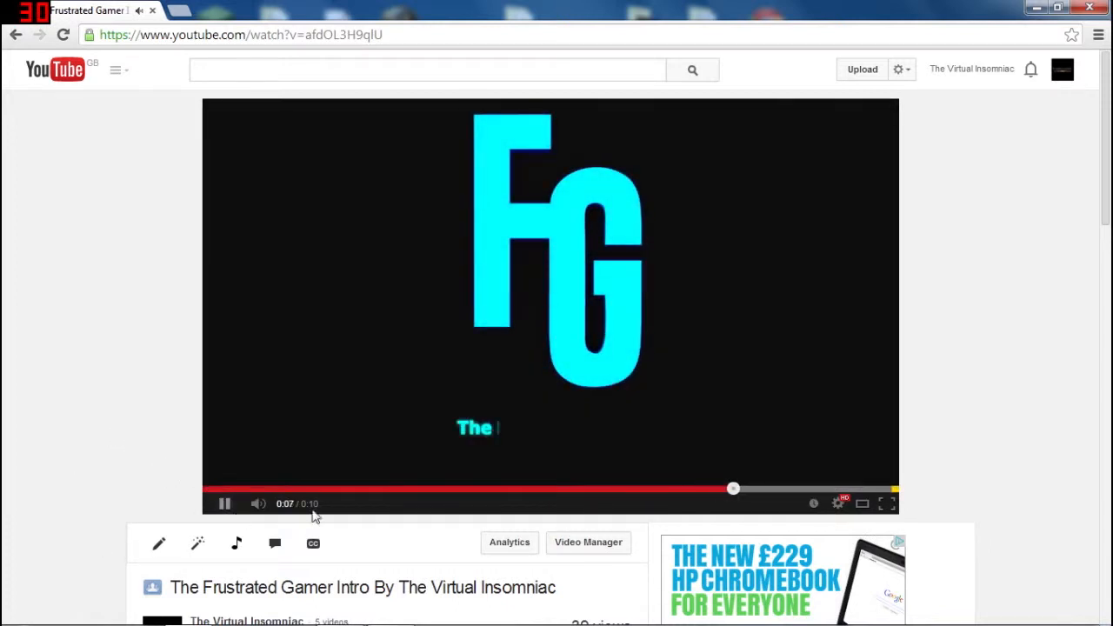
{"action": "left_click_drag", "start_coordinate": [740, 491], "coordinate": [144, 514]}
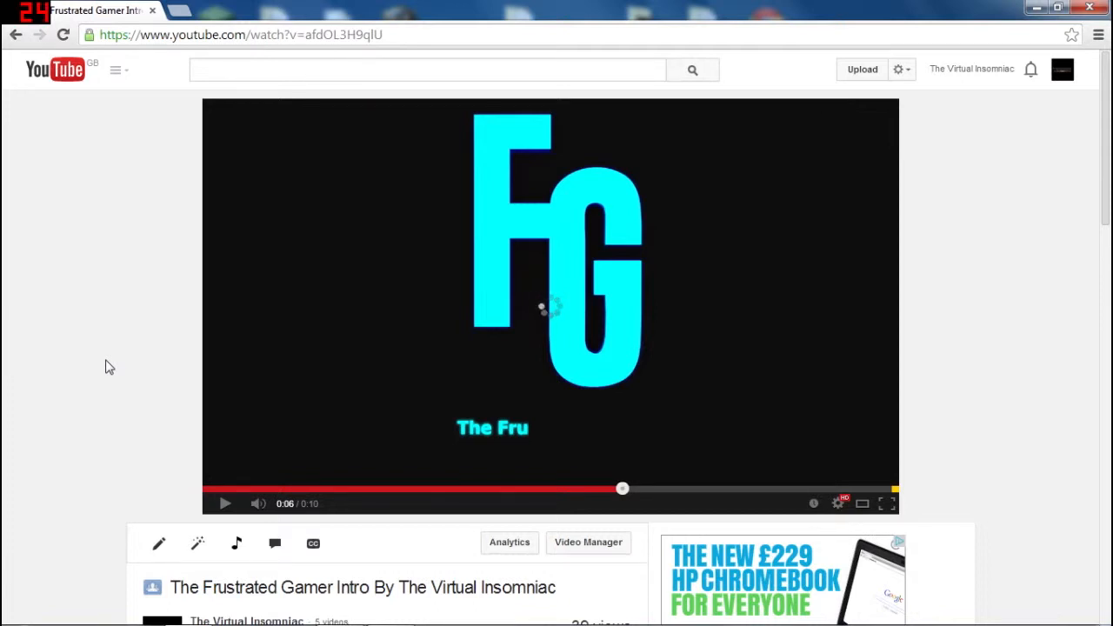
- Launch Cinema 4D from the desktop and set its interface layout to Standard
{"action": "mouse_move", "coordinate": [192, 624]}
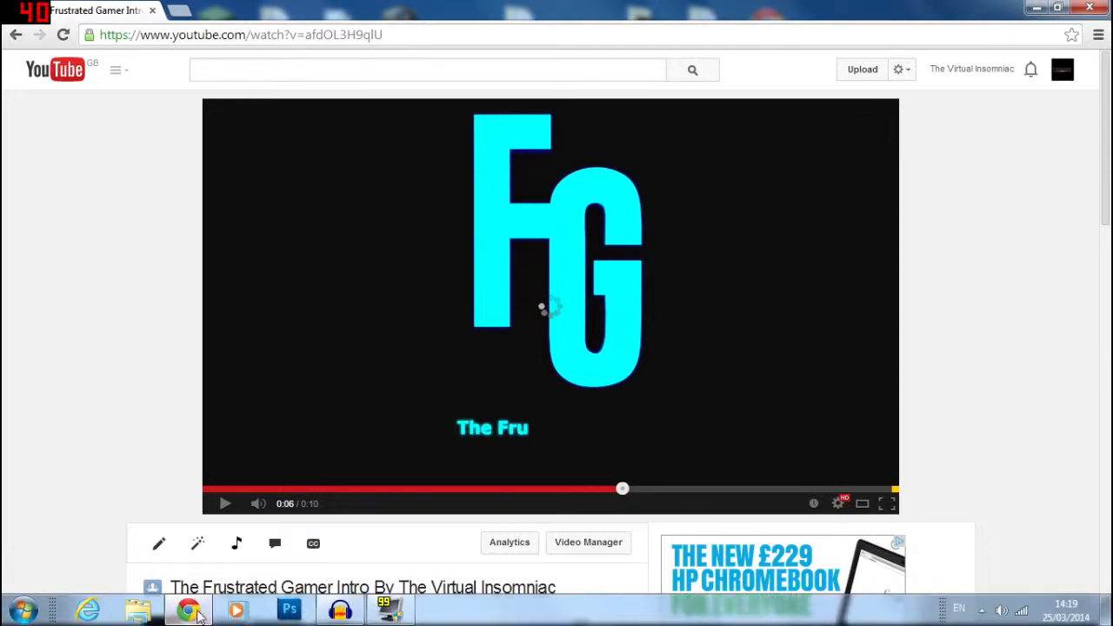
{"action": "left_click", "coordinate": [334, 606]}
{"action": "left_click", "coordinate": [339, 611]}
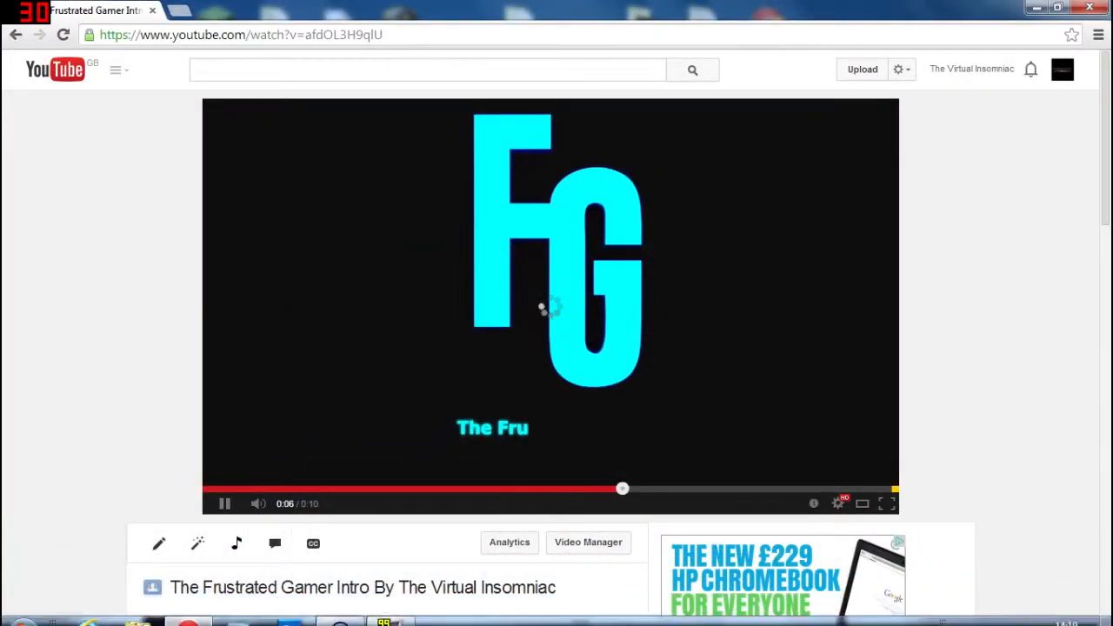
{"action": "left_click", "coordinate": [1104, 620]}
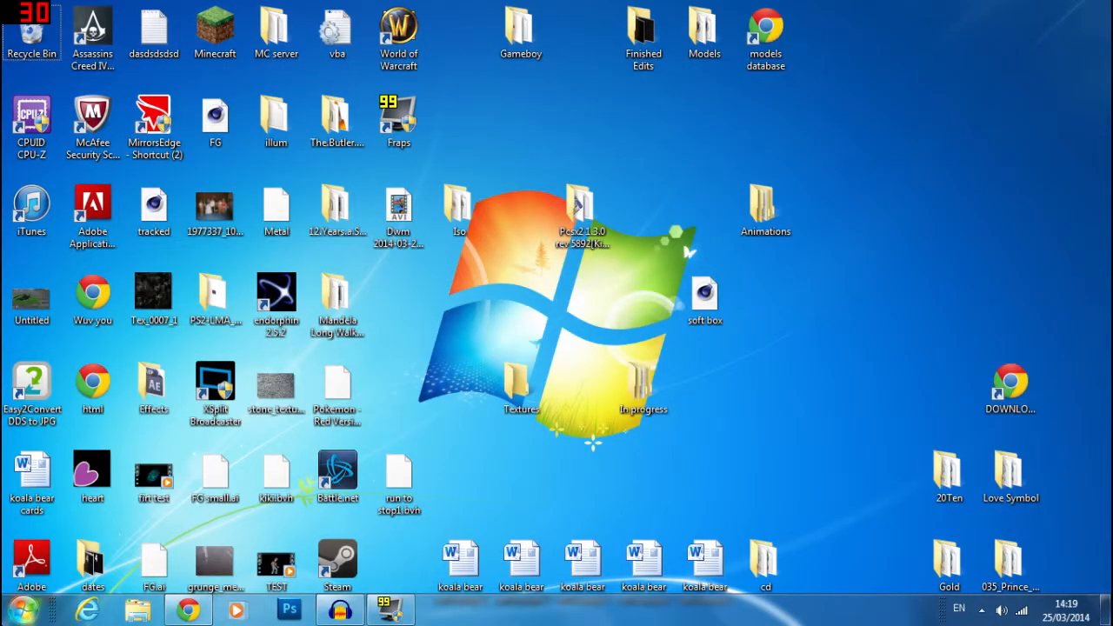
{"action": "left_click", "coordinate": [24, 611]}
{"action": "left_click", "coordinate": [99, 297]}
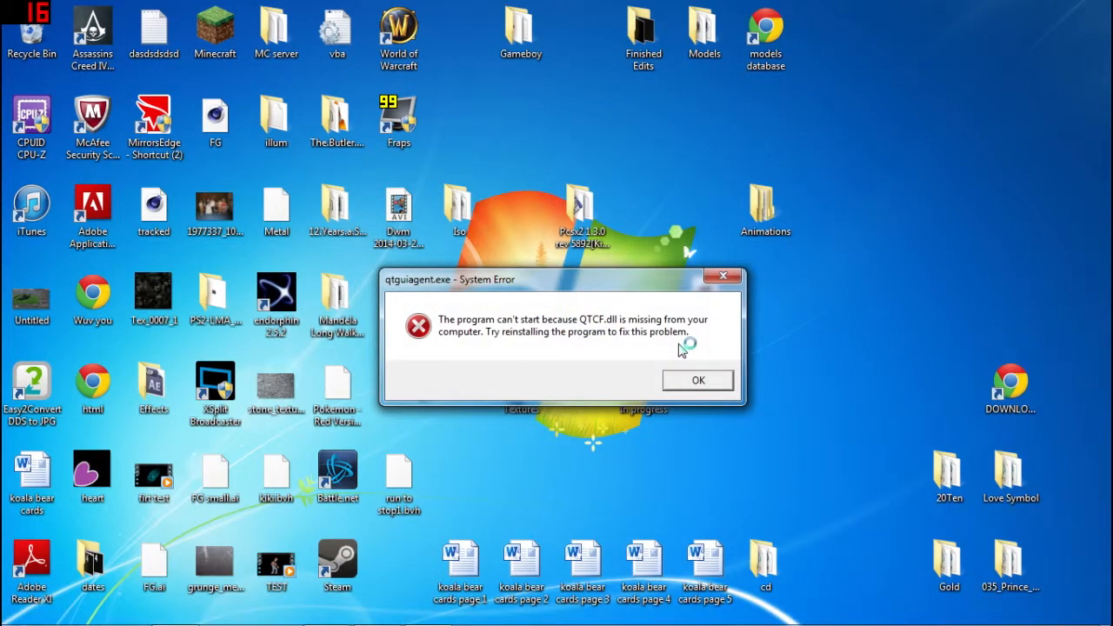
{"action": "left_click", "coordinate": [681, 374]}
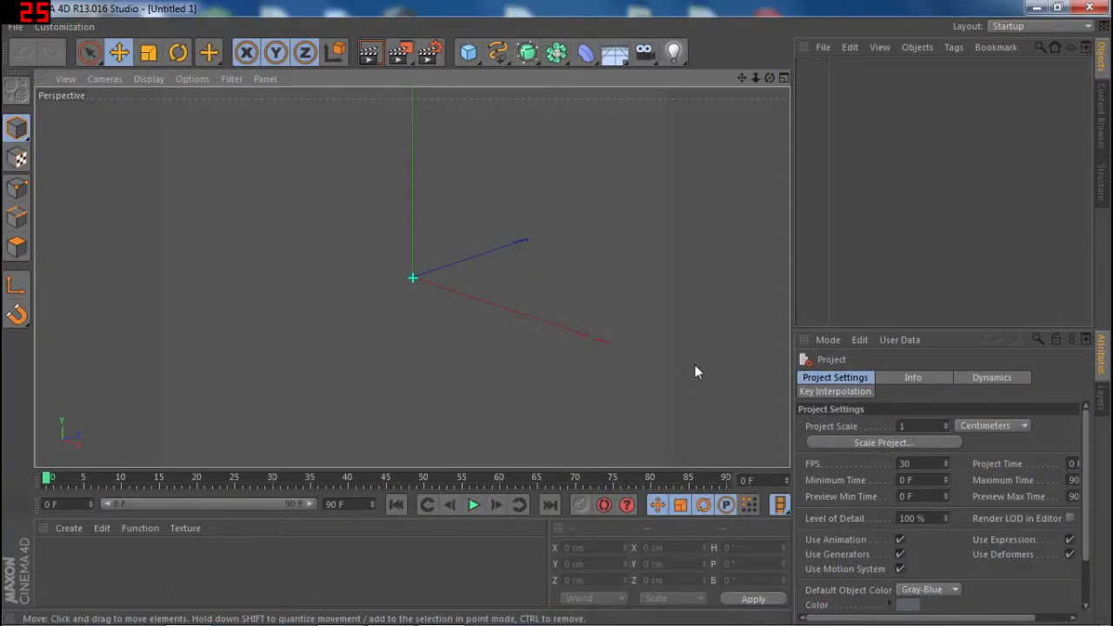
{"action": "left_click", "coordinate": [1026, 26]}
{"action": "left_click", "coordinate": [1020, 89]}
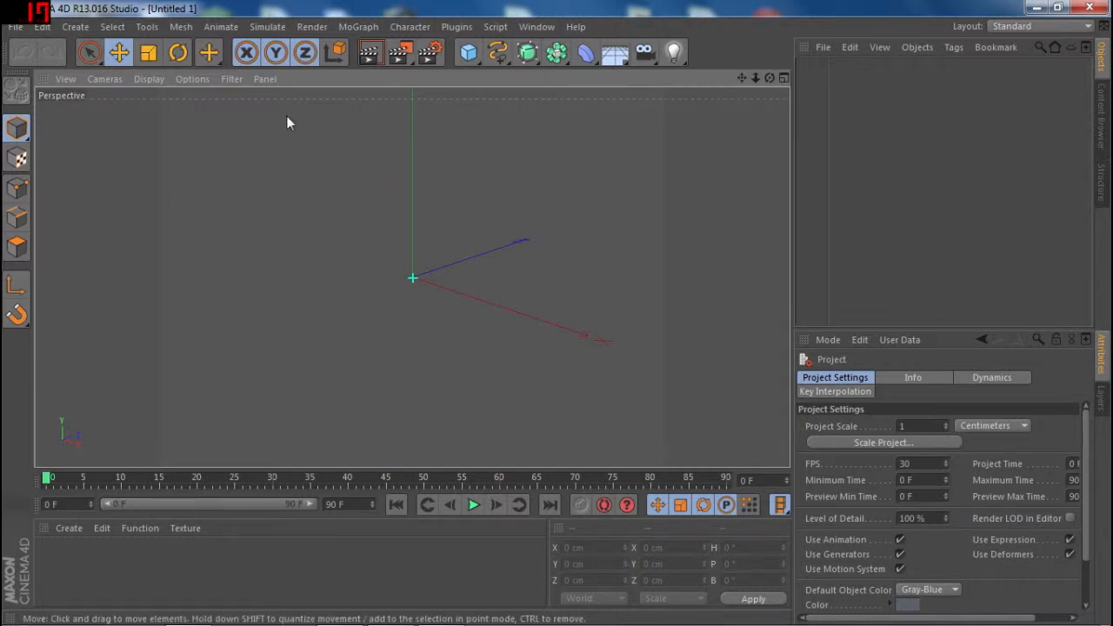
- Add a Tube primitive and widen its inner radius to about 178 cm
{"action": "left_click", "coordinate": [468, 54]}
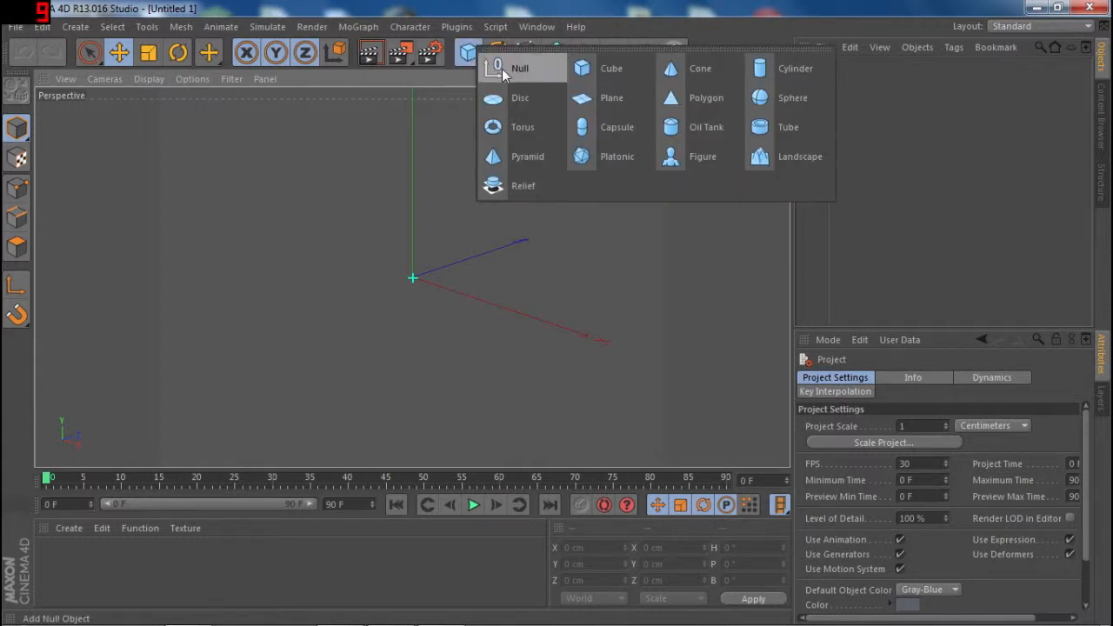
{"action": "left_click", "coordinate": [766, 130]}
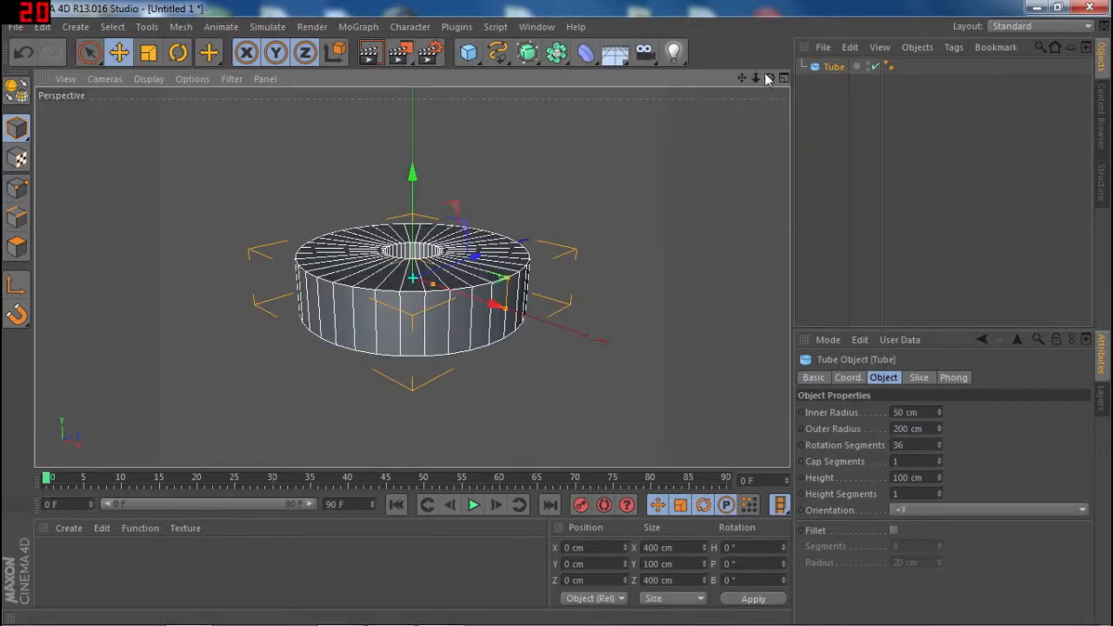
{"action": "left_click_drag", "start_coordinate": [769, 77], "coordinate": [479, 113]}
{"action": "left_click_drag", "start_coordinate": [295, 113], "coordinate": [279, 210]}
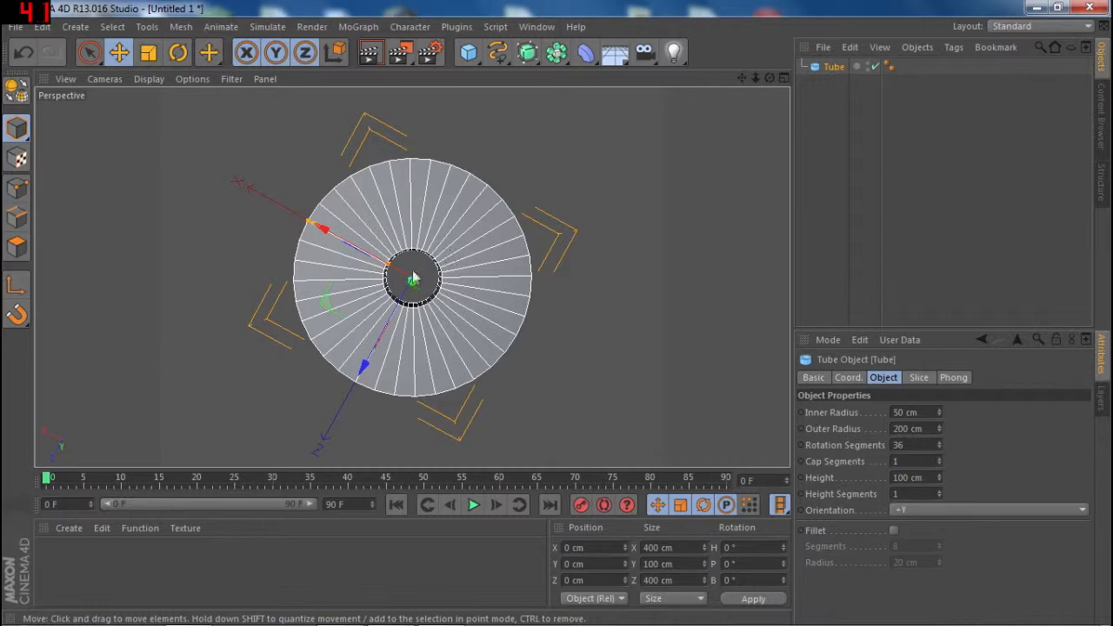
{"action": "scroll", "coordinate": [391, 275], "scroll_direction": "up", "scroll_amount": 4}
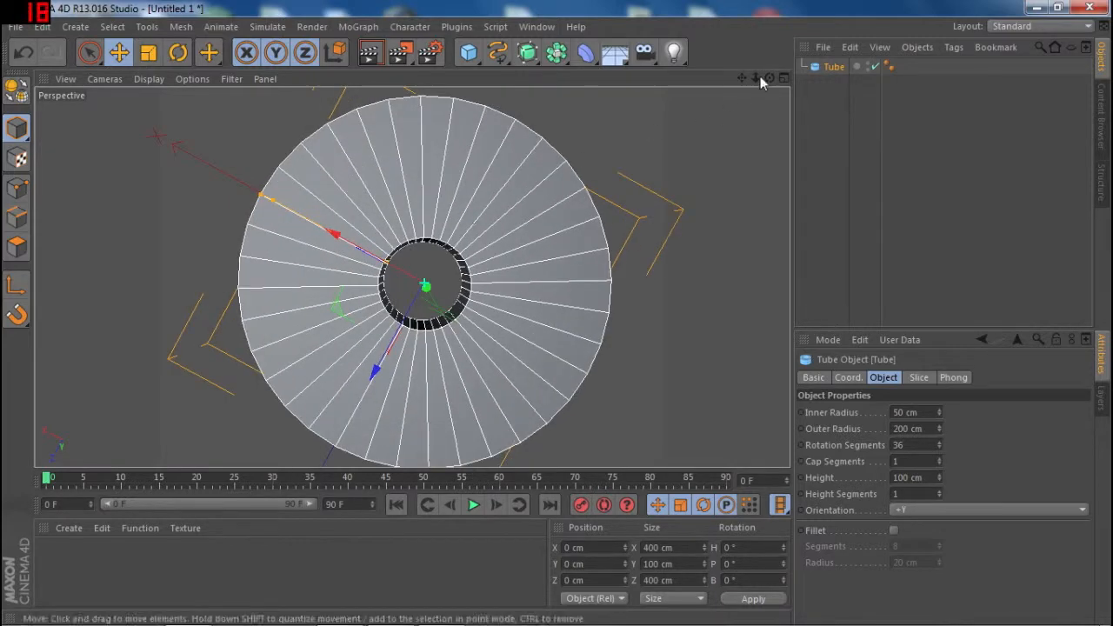
{"action": "left_click_drag", "start_coordinate": [770, 78], "coordinate": [750, 42]}
{"action": "left_click_drag", "start_coordinate": [390, 279], "coordinate": [385, 279], "text": "alt"}
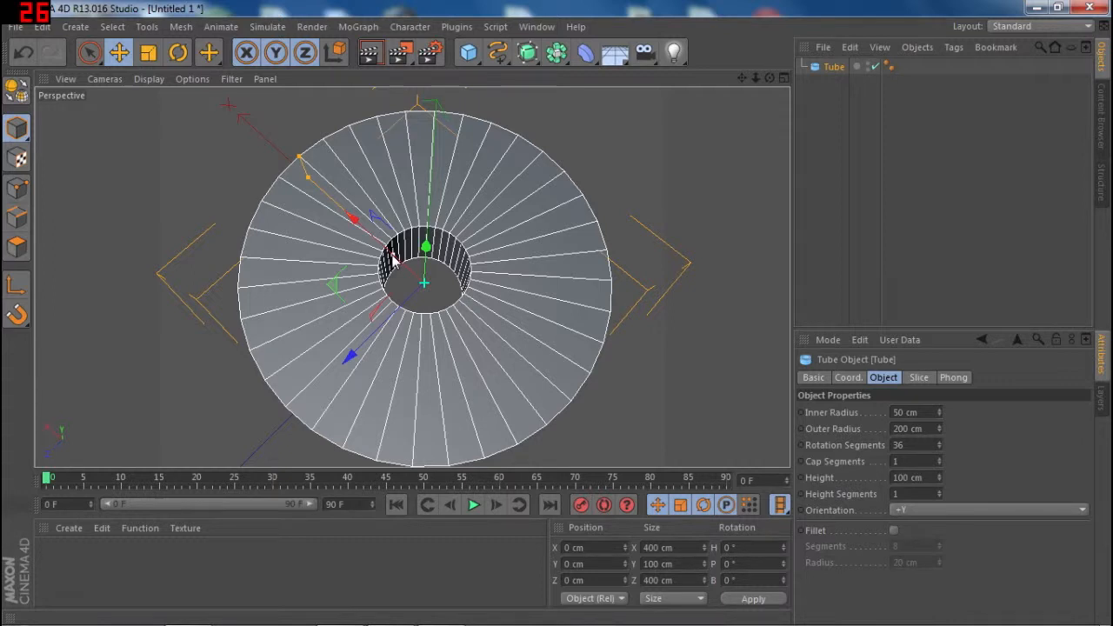
{"action": "left_click_drag", "start_coordinate": [391, 258], "coordinate": [308, 213]}
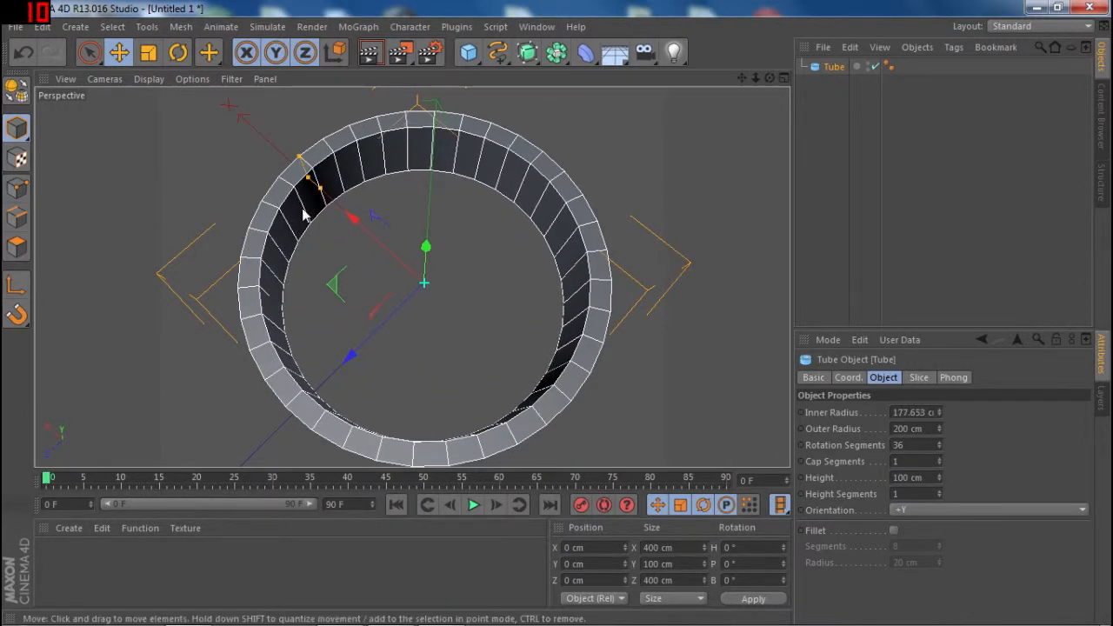
- Thin the tube's wall further by widening its inner radius to about 188.5 cm
{"action": "left_click_drag", "start_coordinate": [770, 78], "coordinate": [645, 154]}
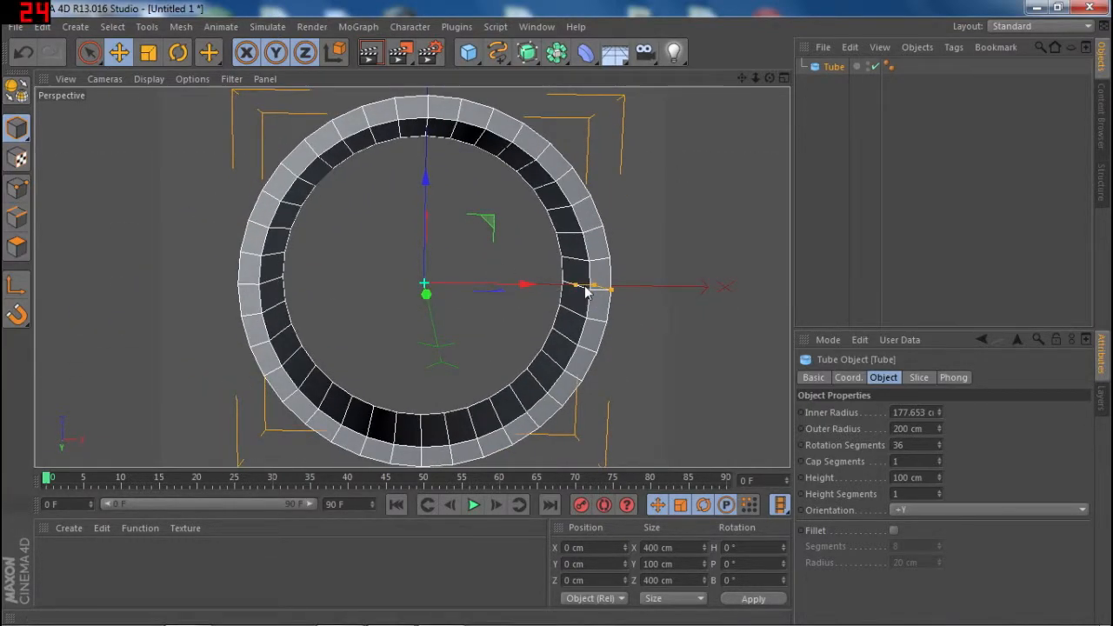
{"action": "left_click_drag", "start_coordinate": [583, 289], "coordinate": [589, 290]}
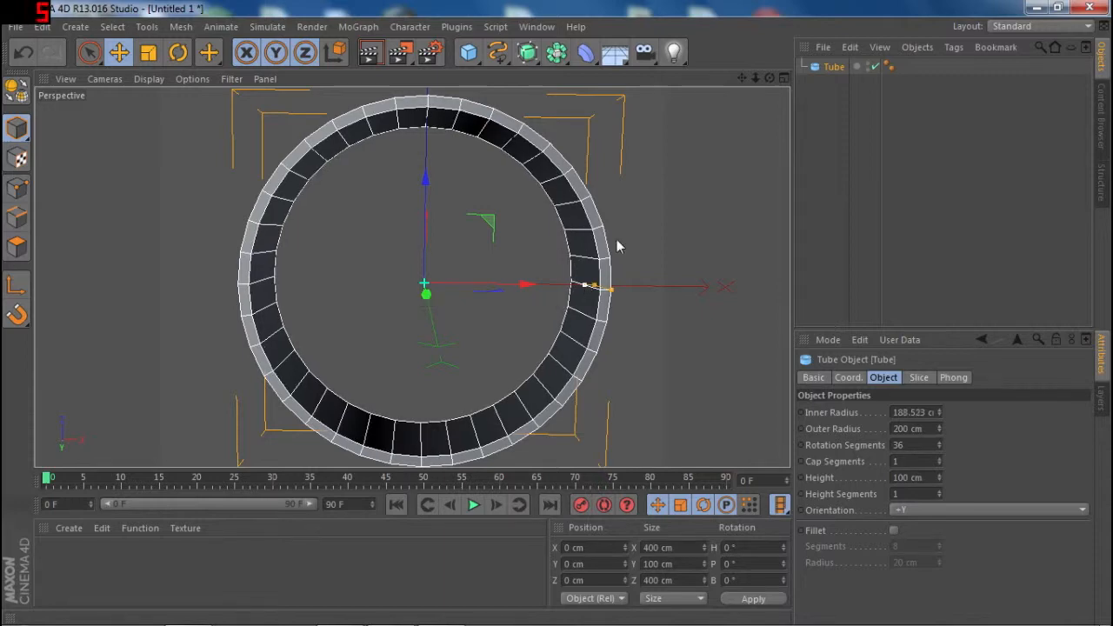
{"action": "left_click_drag", "start_coordinate": [744, 140], "coordinate": [750, 139]}
{"action": "left_click_drag", "start_coordinate": [770, 78], "coordinate": [744, 31]}
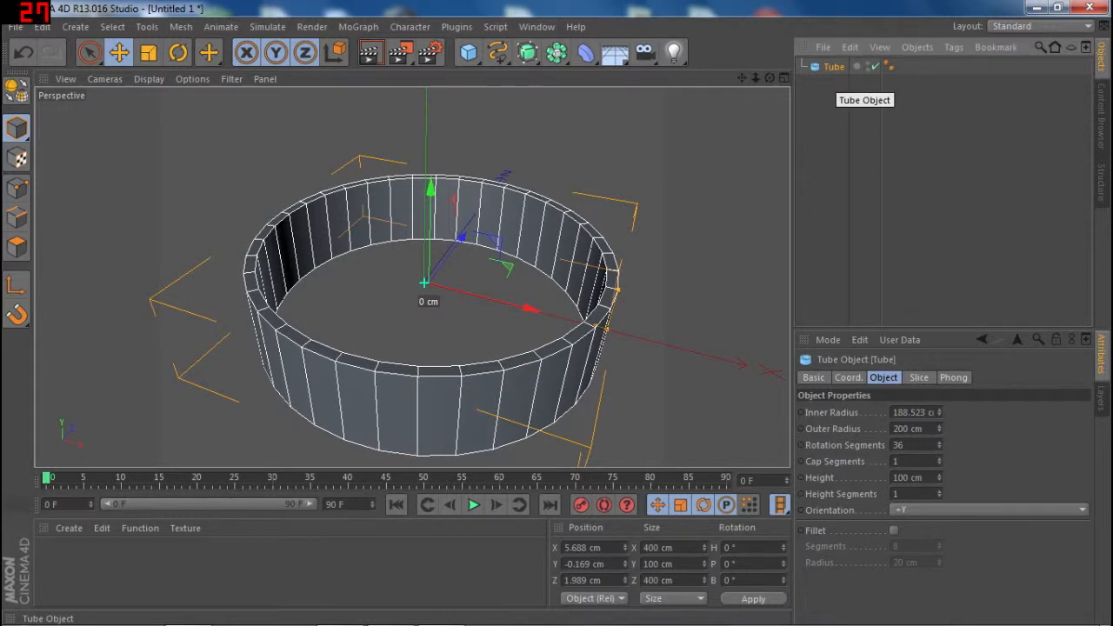
- Rename the tube object as Ring 1
{"action": "double_click", "coordinate": [834, 67]}
{"action": "type", "text": "R"}
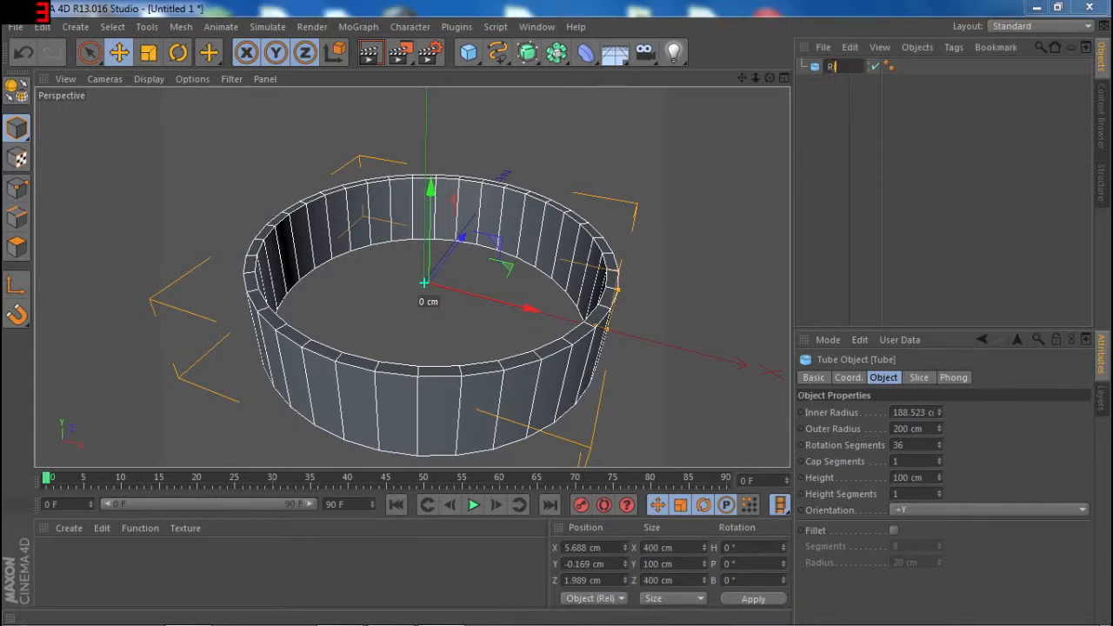
{"action": "type", "text": "ing 1"}
{"action": "key", "text": "Return"}
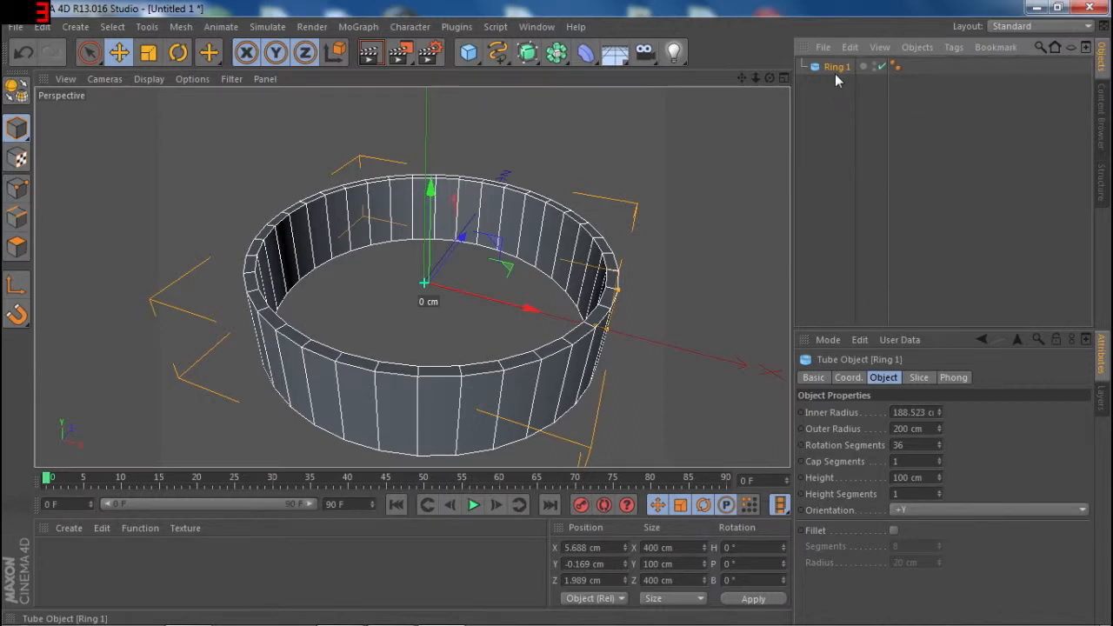
- Duplicate Ring 1 and rename the copy as Ring 2
{"action": "key", "text": "ctrl+c"}
{"action": "key", "text": "ctrl+v"}
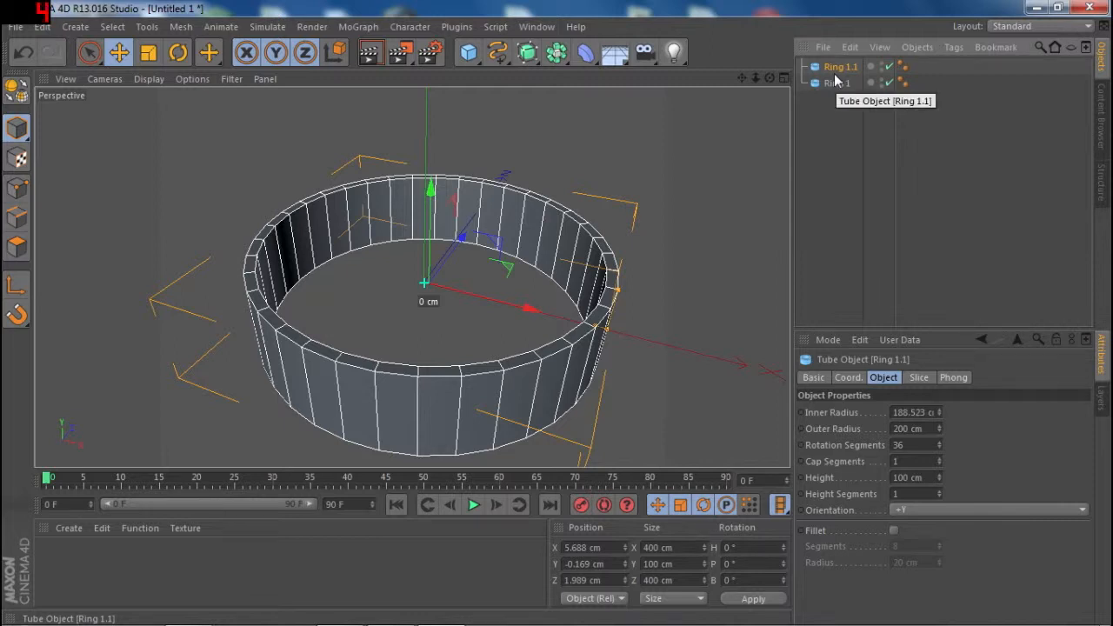
{"action": "double_click", "coordinate": [840, 67]}
{"action": "type", "text": "Ring 2"}
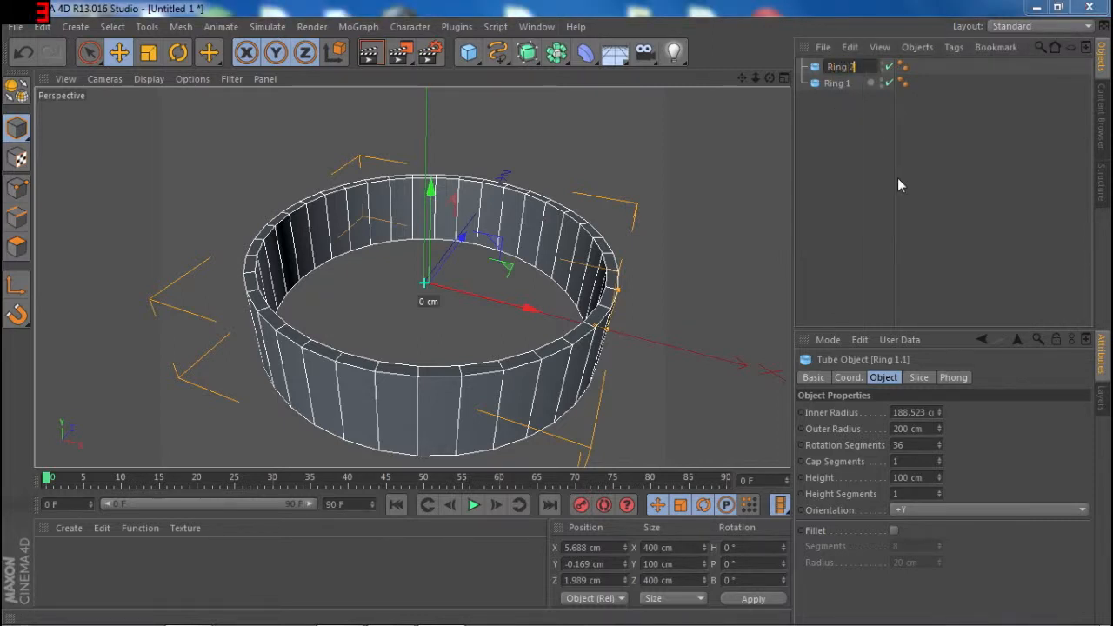
{"action": "key", "text": "Return"}
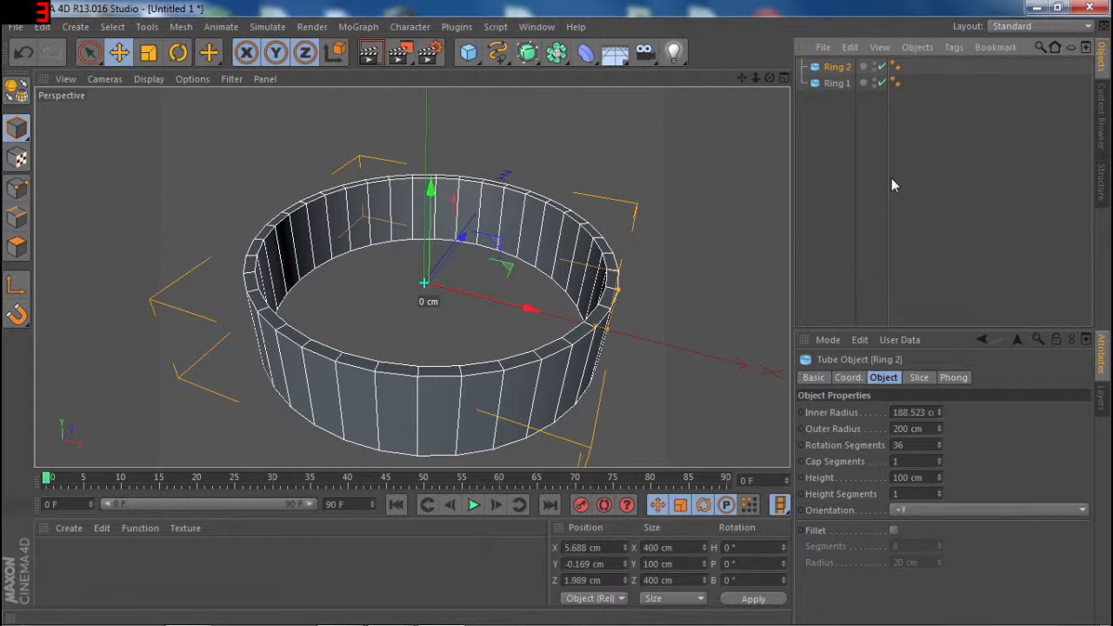
{"action": "right_click", "coordinate": [834, 70]}
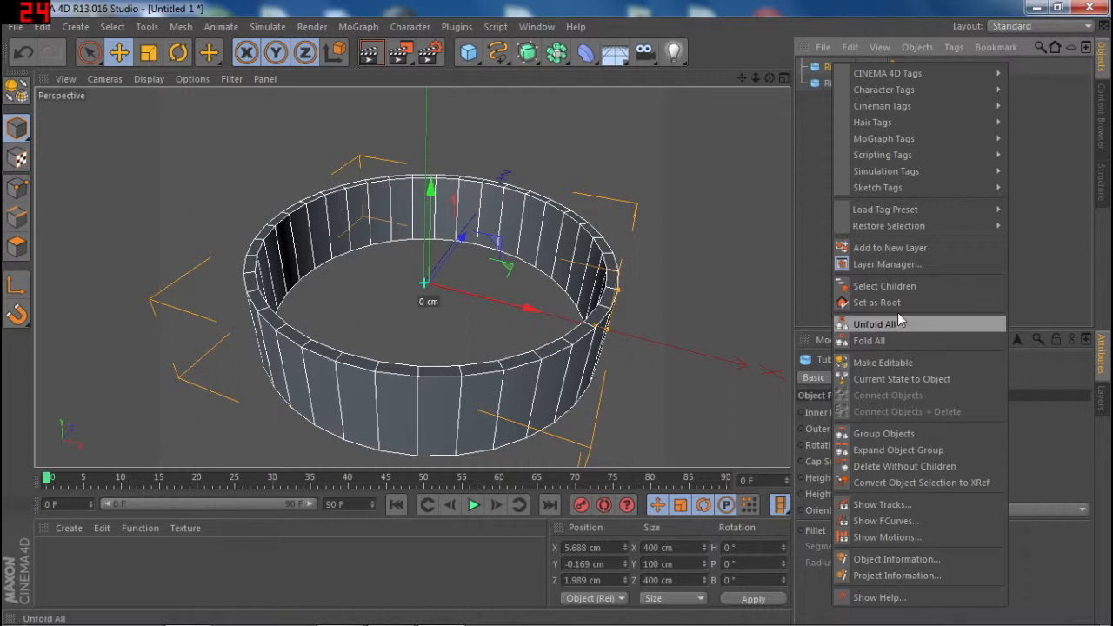
{"action": "left_click", "coordinate": [811, 131]}
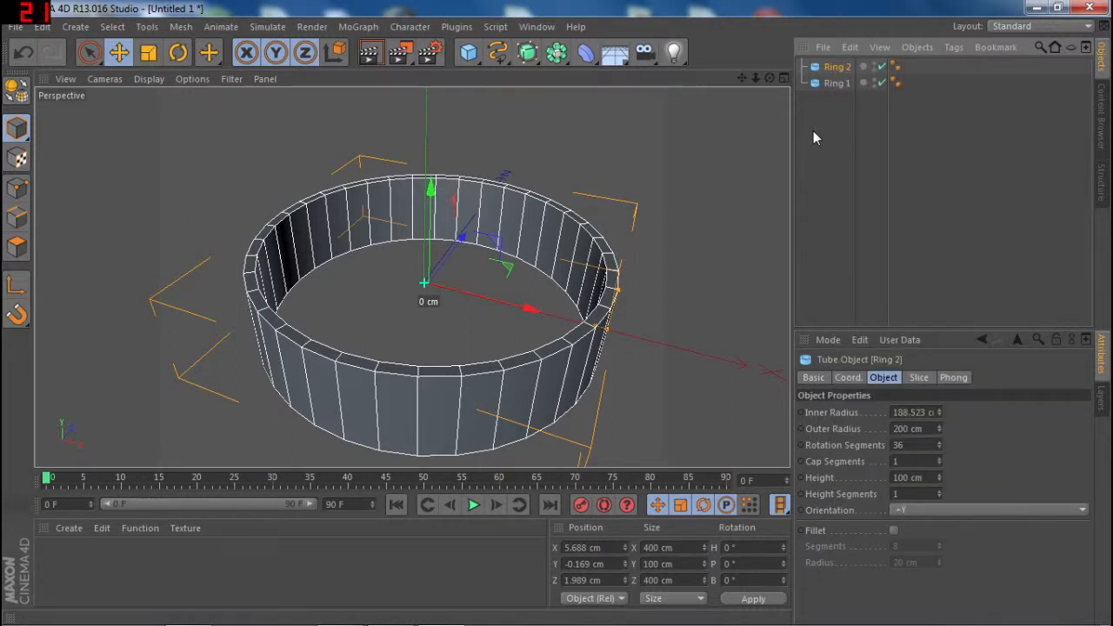
{"action": "double_click", "coordinate": [837, 67]}
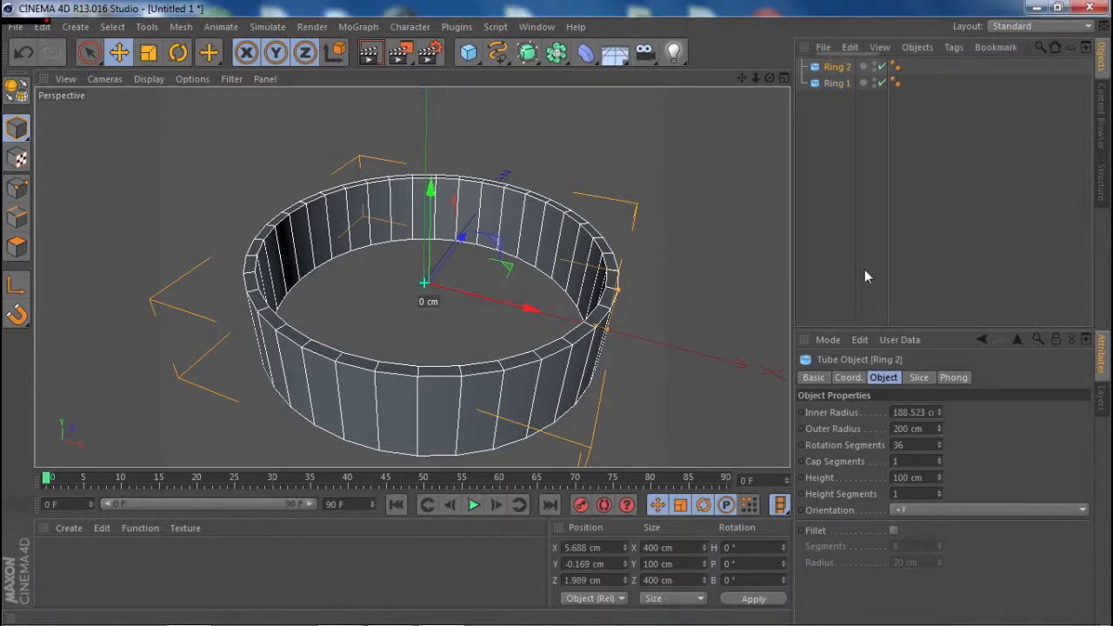
{"action": "key", "text": "Return"}
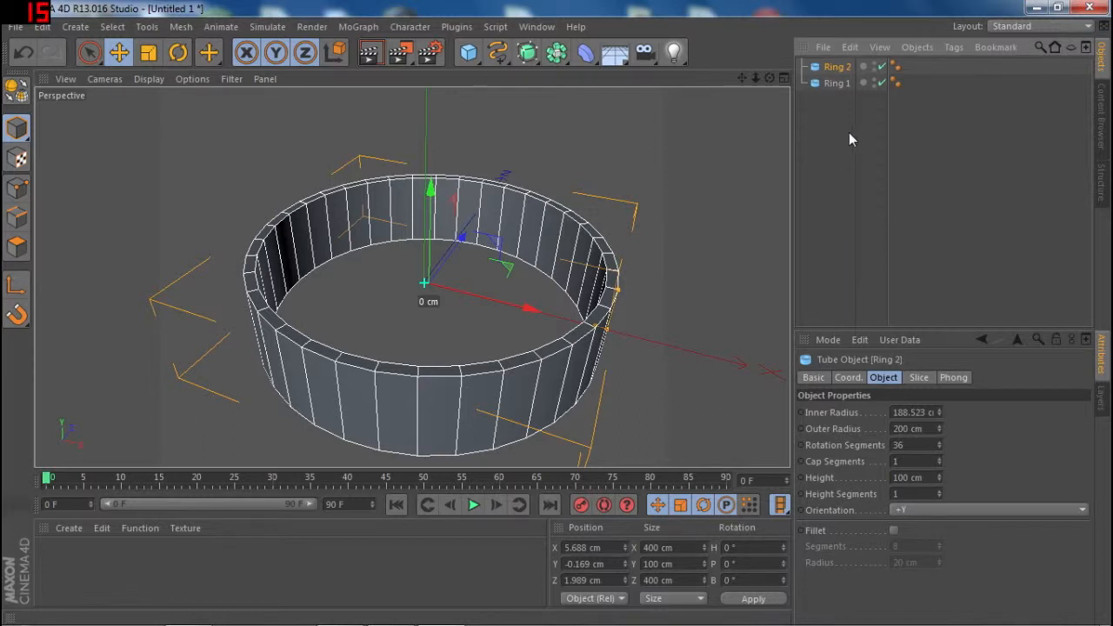
- Paste another copy of the ring and rename it as Ring 3
{"action": "key", "text": "ctrl+v"}
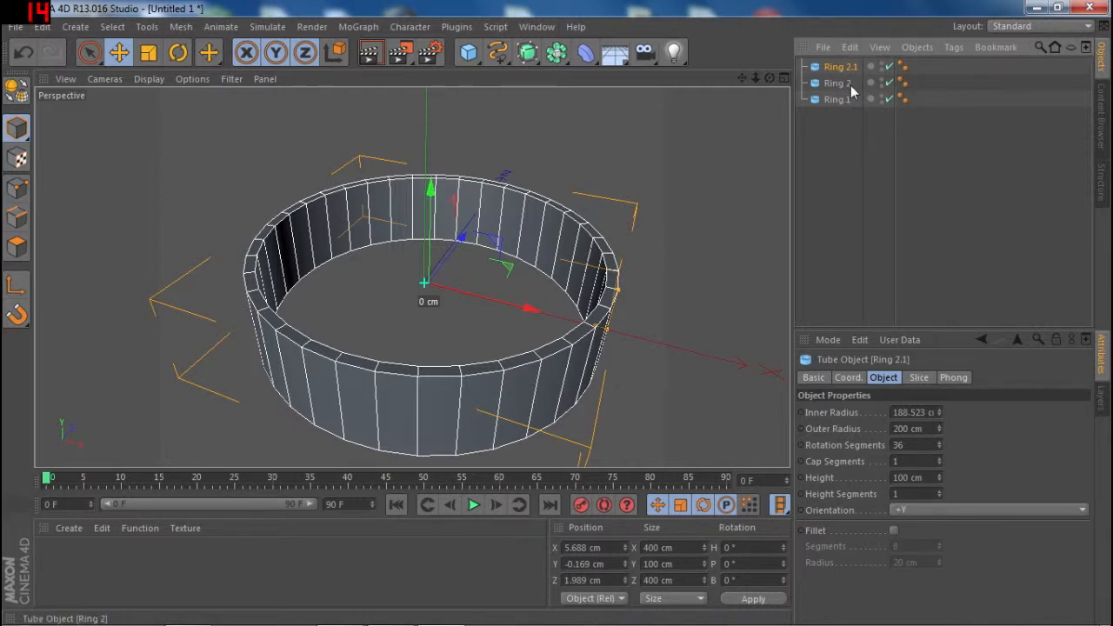
{"action": "key", "text": "Return"}
{"action": "type", "text": "Ri"}
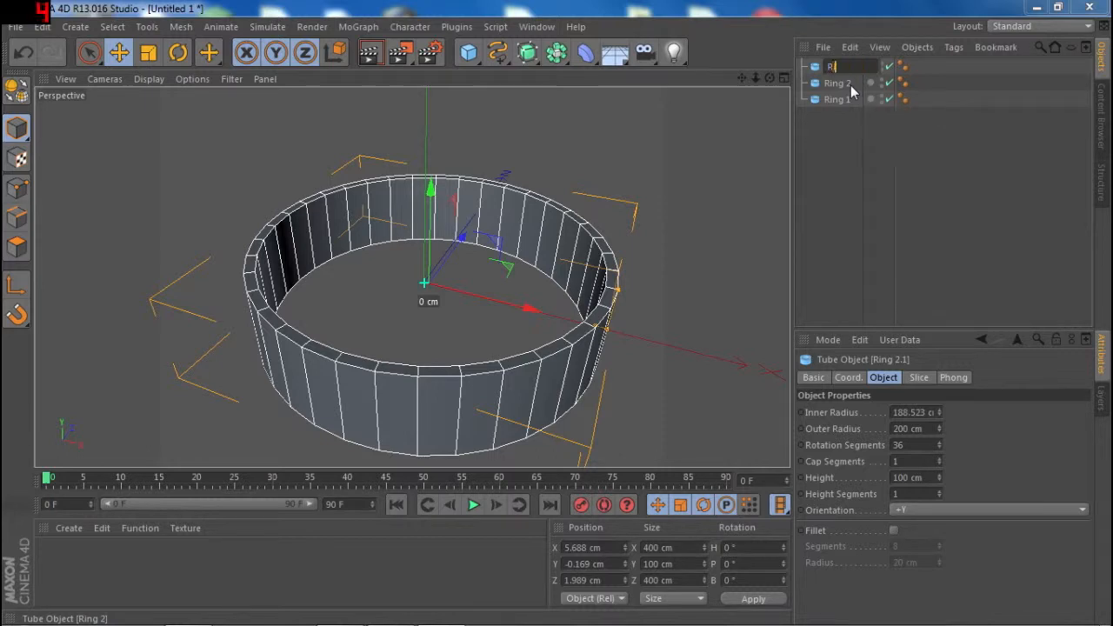
{"action": "key", "text": "Return"}
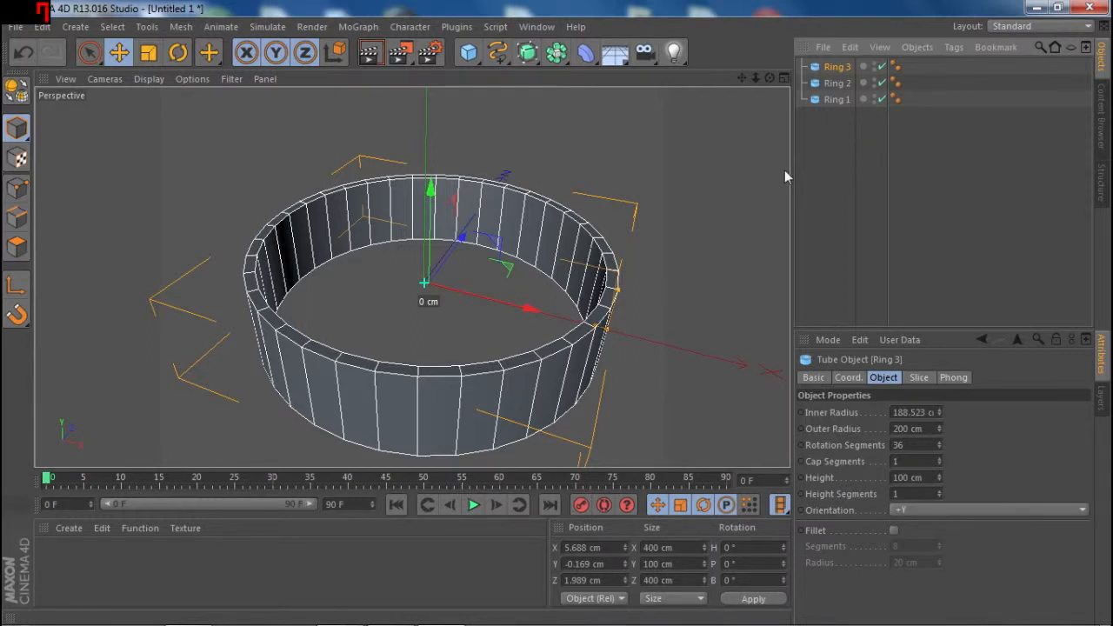
- View the rings in the four-view layout and in the full-size Perspective, Top and Right views
{"action": "scroll", "coordinate": [782, 171], "scroll_direction": "down", "scroll_amount": 2}
{"action": "left_click_drag", "start_coordinate": [753, 77], "coordinate": [684, 75]}
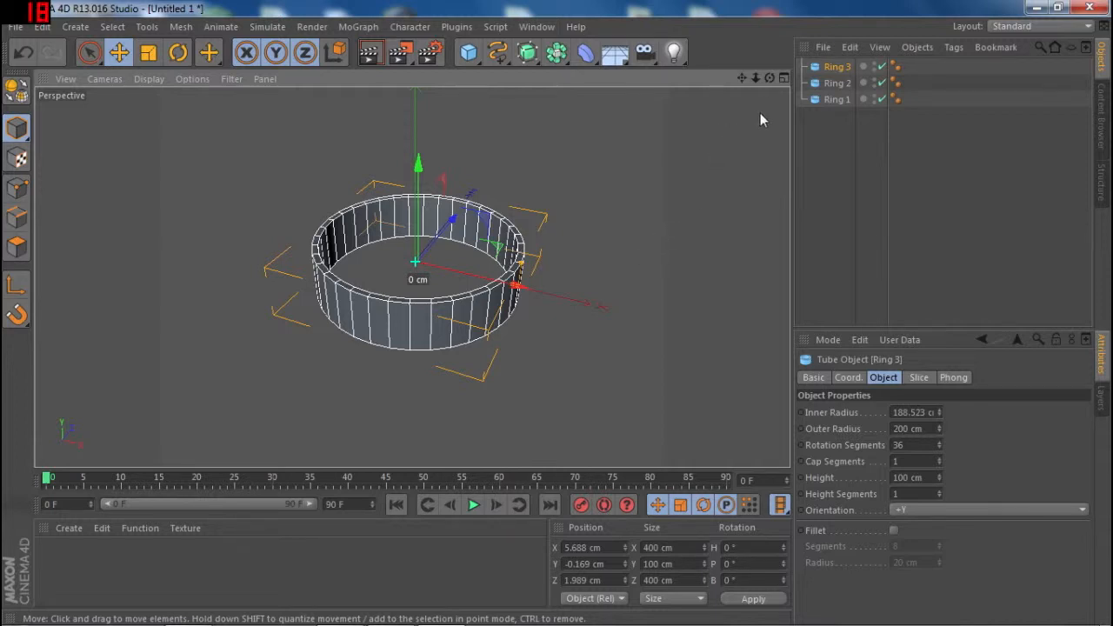
{"action": "left_click", "coordinate": [783, 82]}
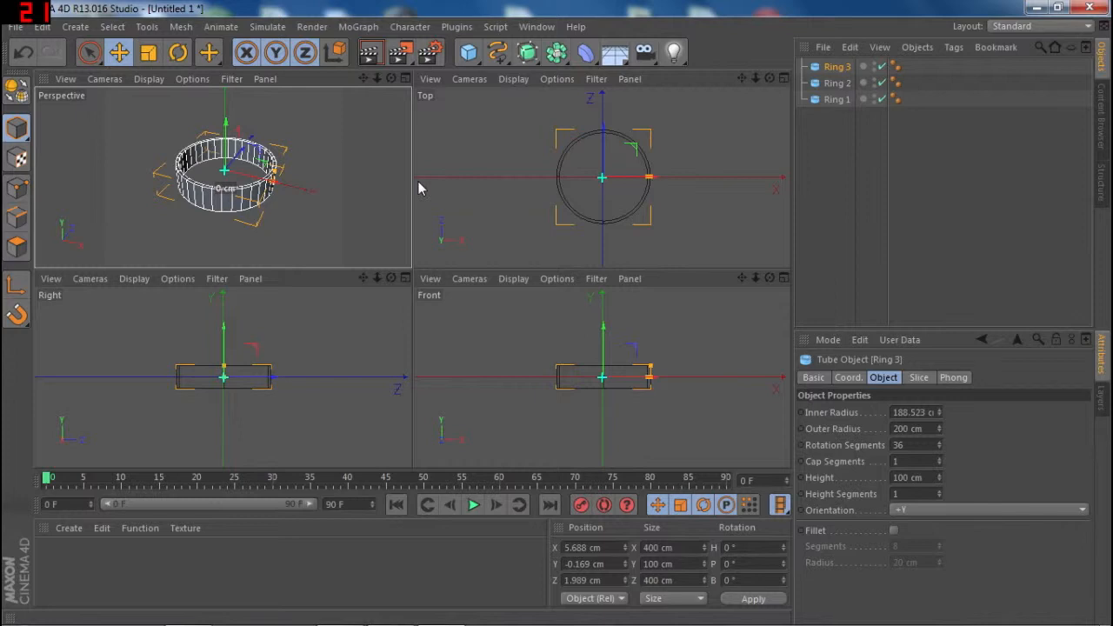
{"action": "left_click", "coordinate": [406, 79]}
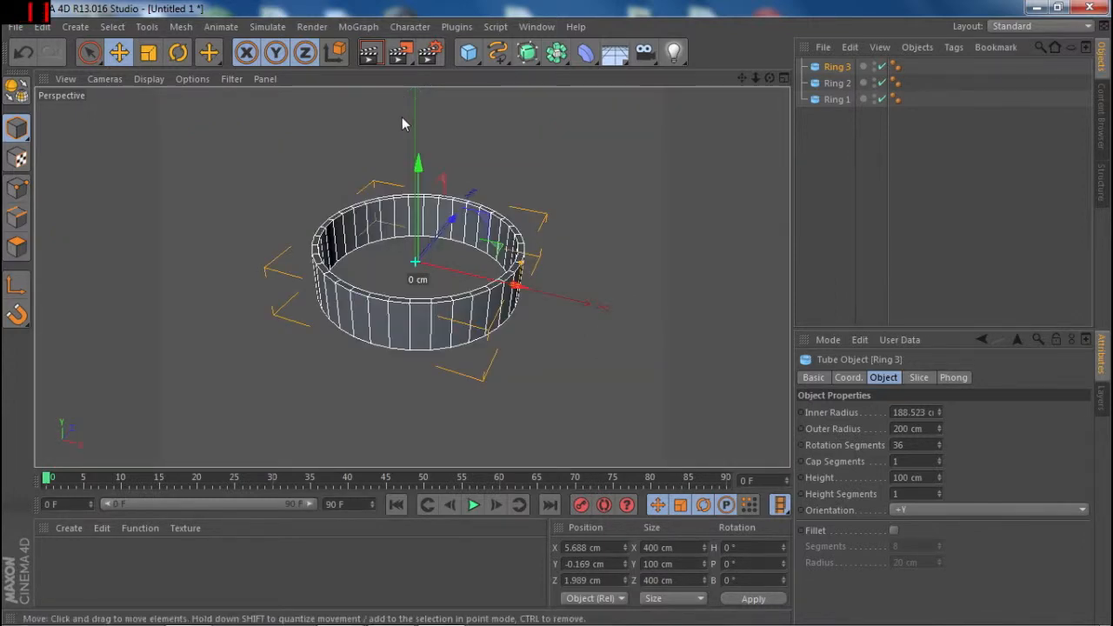
{"action": "key", "text": "F2"}
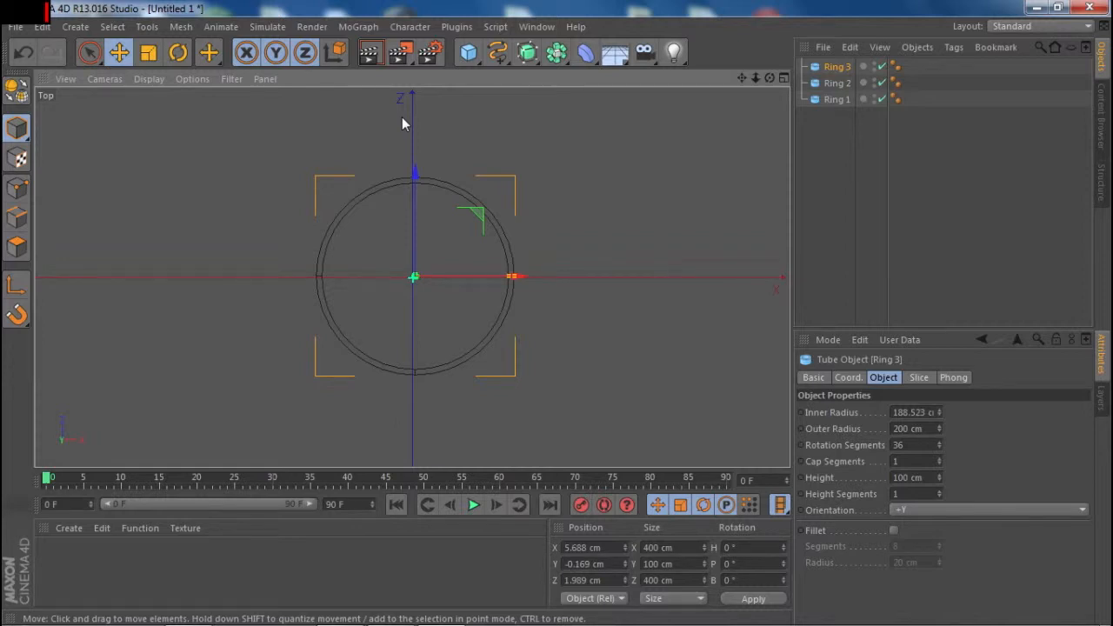
{"action": "key", "text": "F3"}
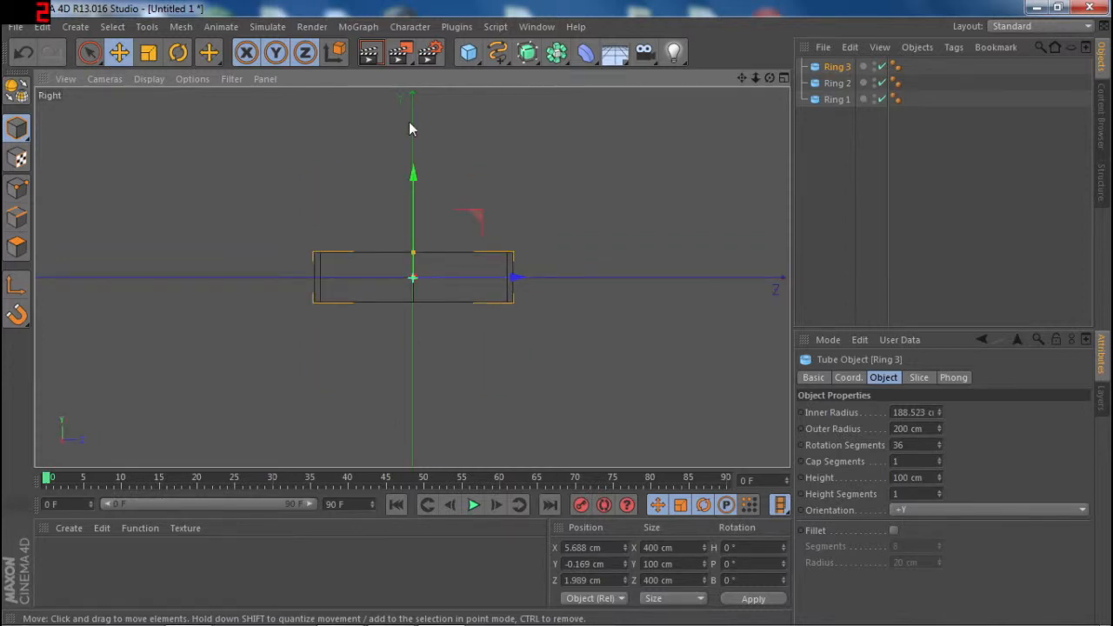
- Show the rings in the full-size Top view, select Ring 2 and activate the Scale tool
{"action": "key", "text": "F4"}
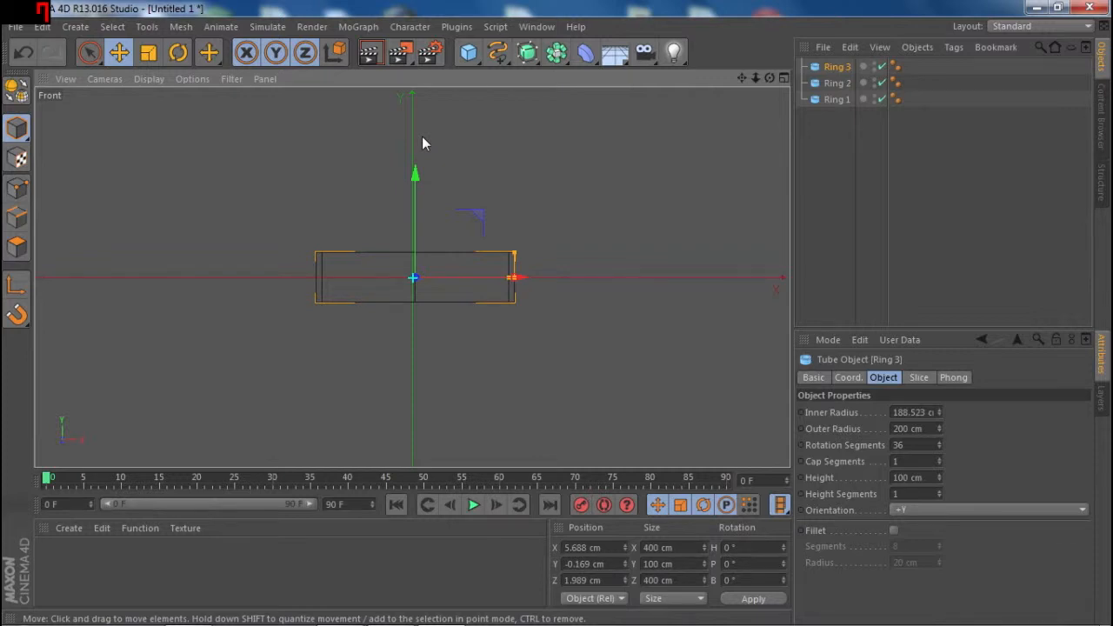
{"action": "key", "text": "F2"}
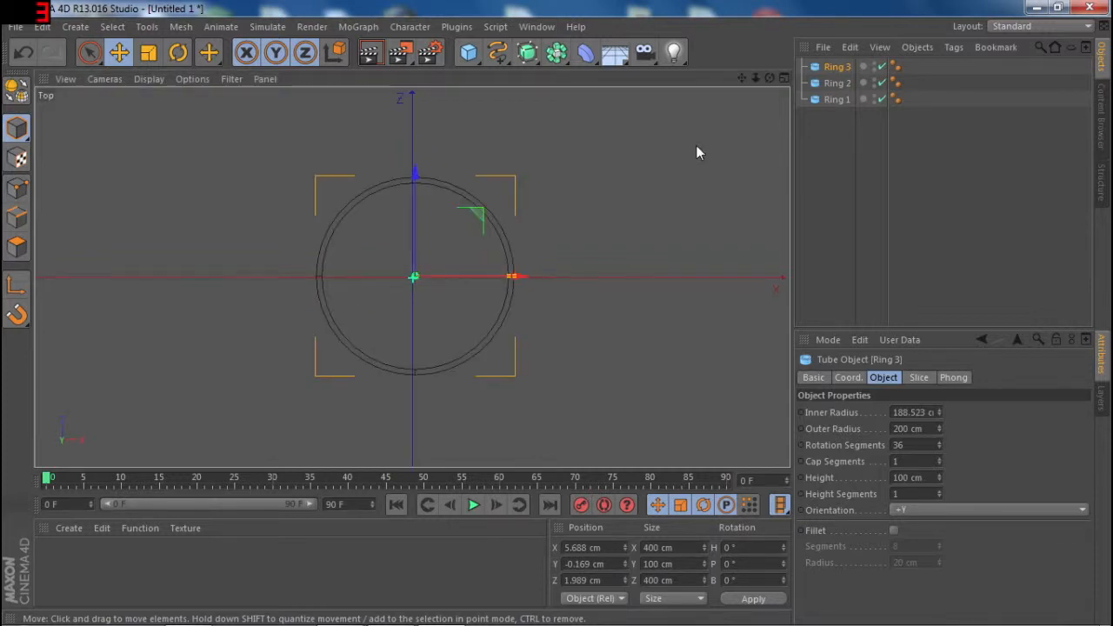
{"action": "left_click", "coordinate": [836, 100]}
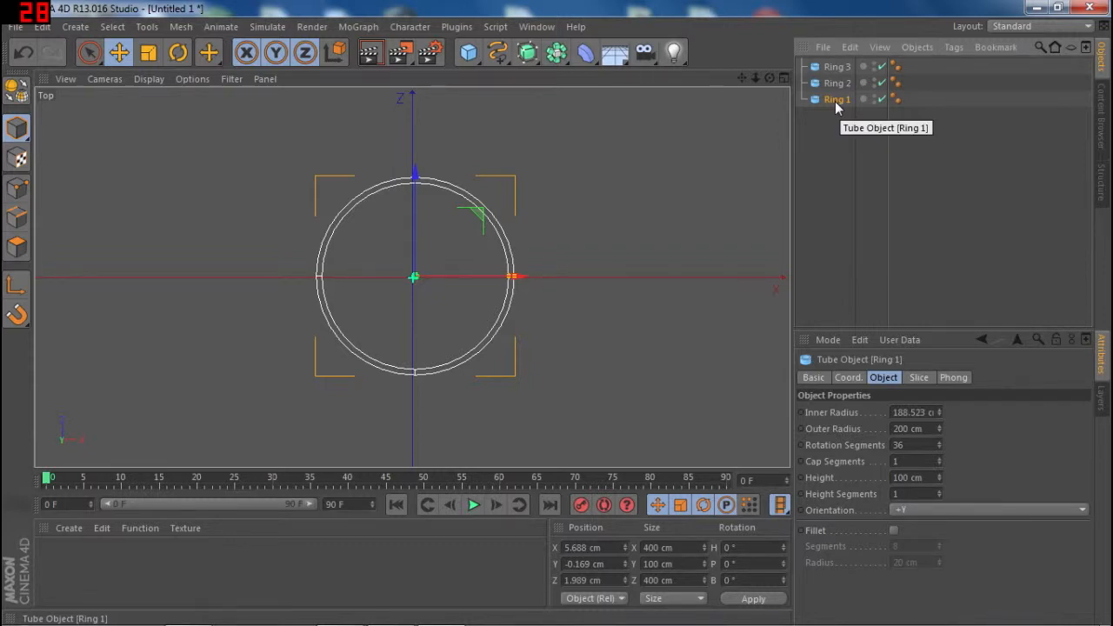
{"action": "left_click", "coordinate": [838, 87]}
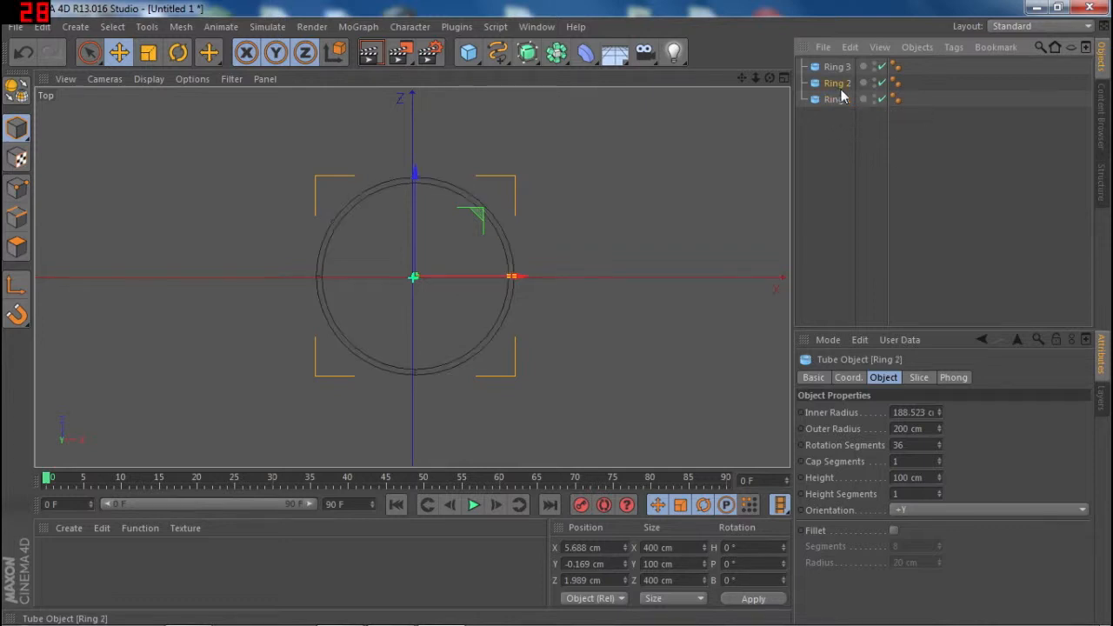
{"action": "left_click", "coordinate": [149, 52]}
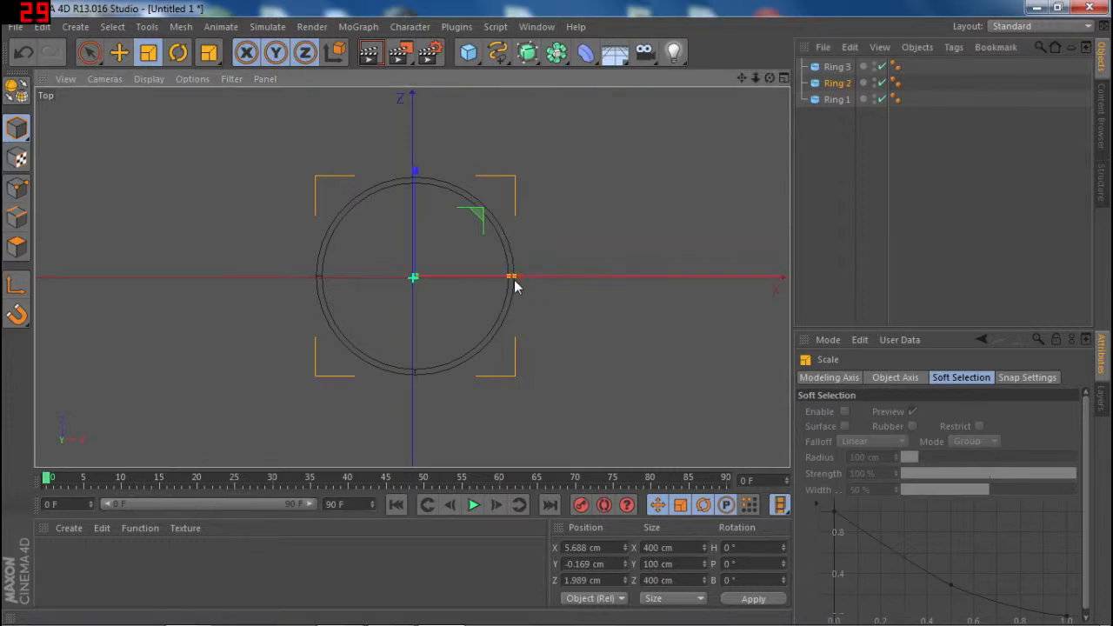
{"action": "mouse_move", "coordinate": [518, 278]}
{"action": "left_mouse_down"}
{"action": "mouse_move", "coordinate": [469, 281]}
{"action": "mouse_move", "coordinate": [497, 279]}
{"action": "left_mouse_up"}
{"action": "key", "text": "ctrl+z"}
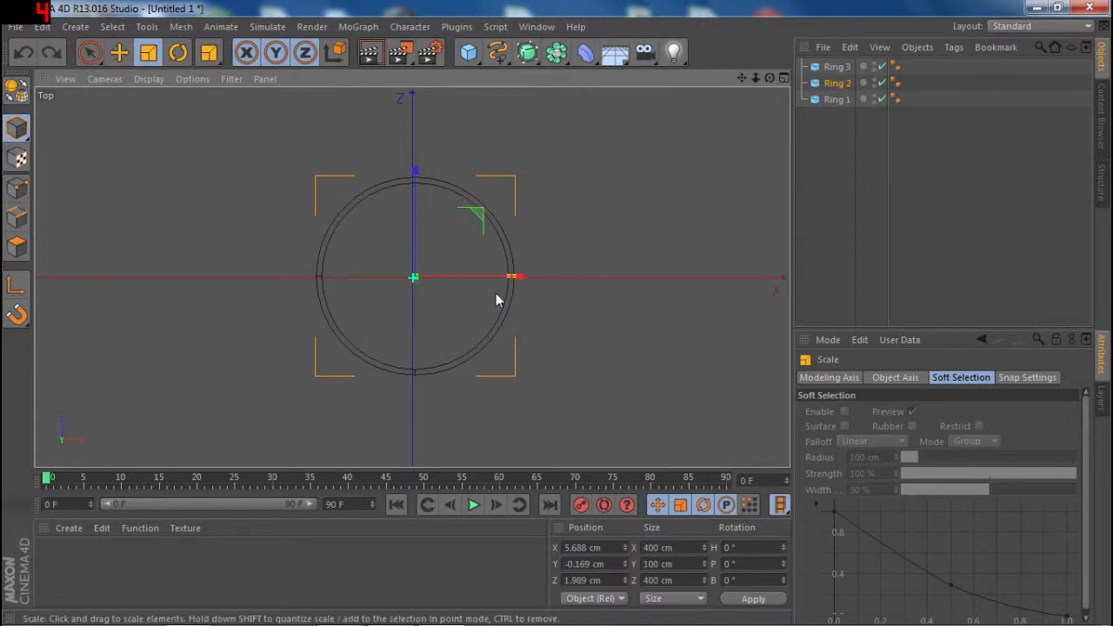
{"action": "right_click", "coordinate": [486, 292]}
{"action": "key", "text": "Escape"}
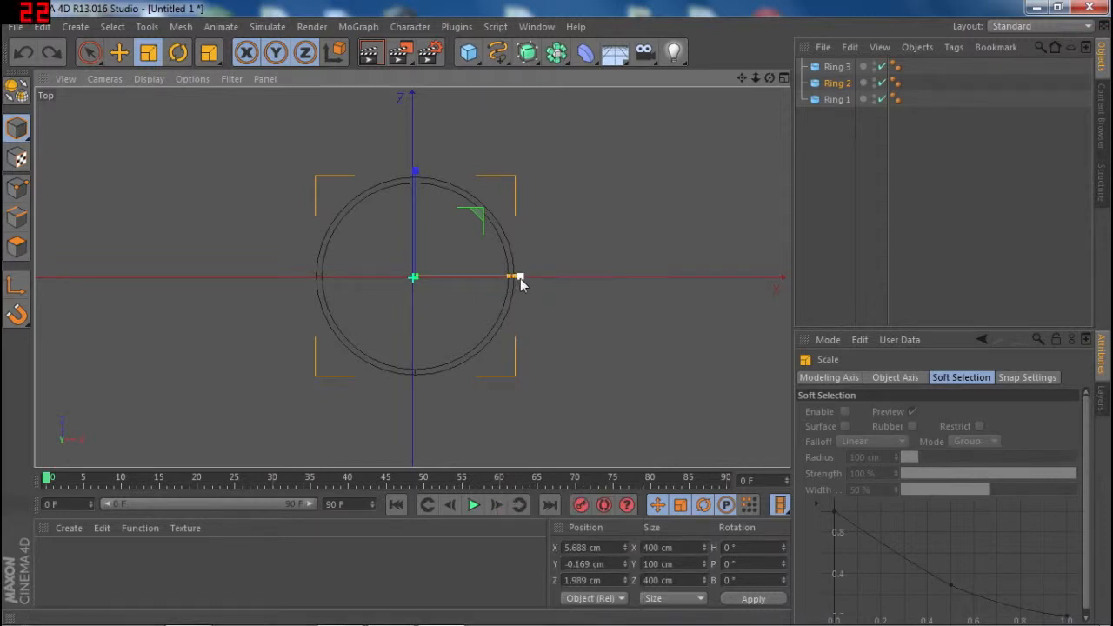
{"action": "left_click_drag", "start_coordinate": [510, 279], "coordinate": [557, 252]}
{"action": "key", "text": "ctrl+z"}
{"action": "key", "text": "ctrl+z"}
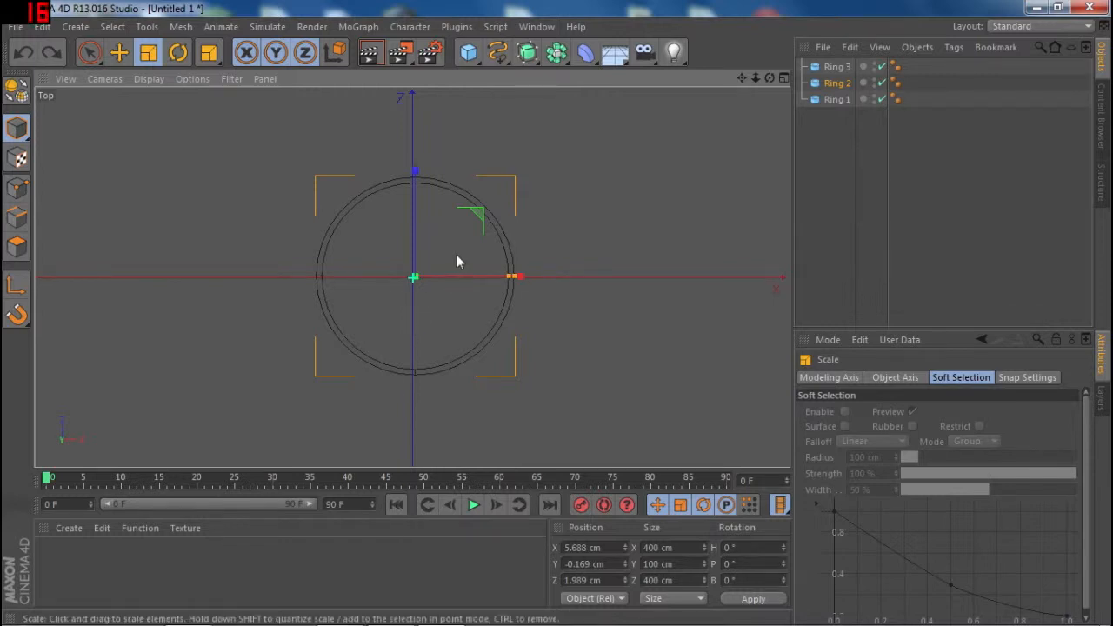
- Scale Ring 1 down uniformly to an outer radius of 160 cm
{"action": "left_click", "coordinate": [830, 100]}
{"action": "left_click_drag", "start_coordinate": [453, 229], "coordinate": [363, 309]}
{"action": "left_click", "coordinate": [837, 82]}
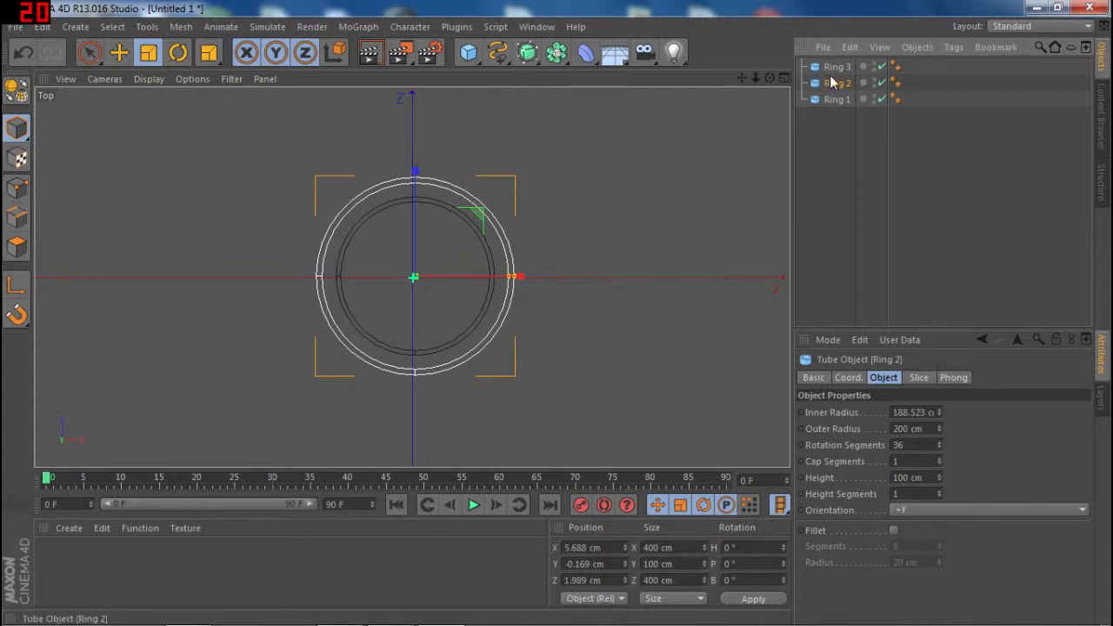
- Scale Ring 3 up uniformly to an outer radius of 240 cm and clear the selection
{"action": "left_click", "coordinate": [833, 67]}
{"action": "left_click_drag", "start_coordinate": [443, 249], "coordinate": [551, 228]}
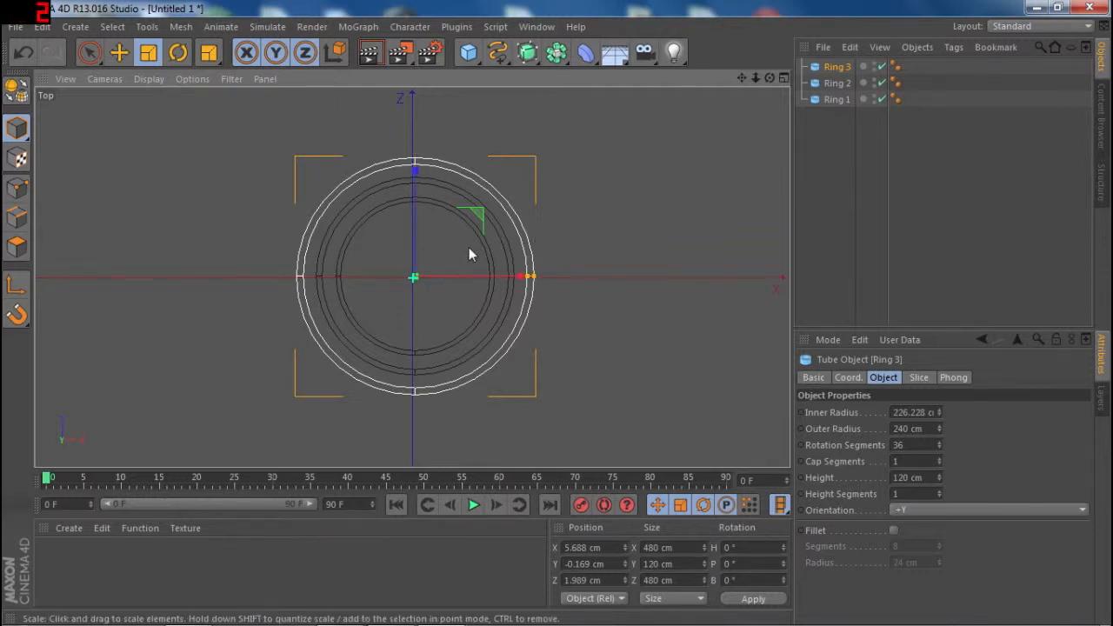
{"action": "left_click_drag", "start_coordinate": [469, 249], "coordinate": [543, 254]}
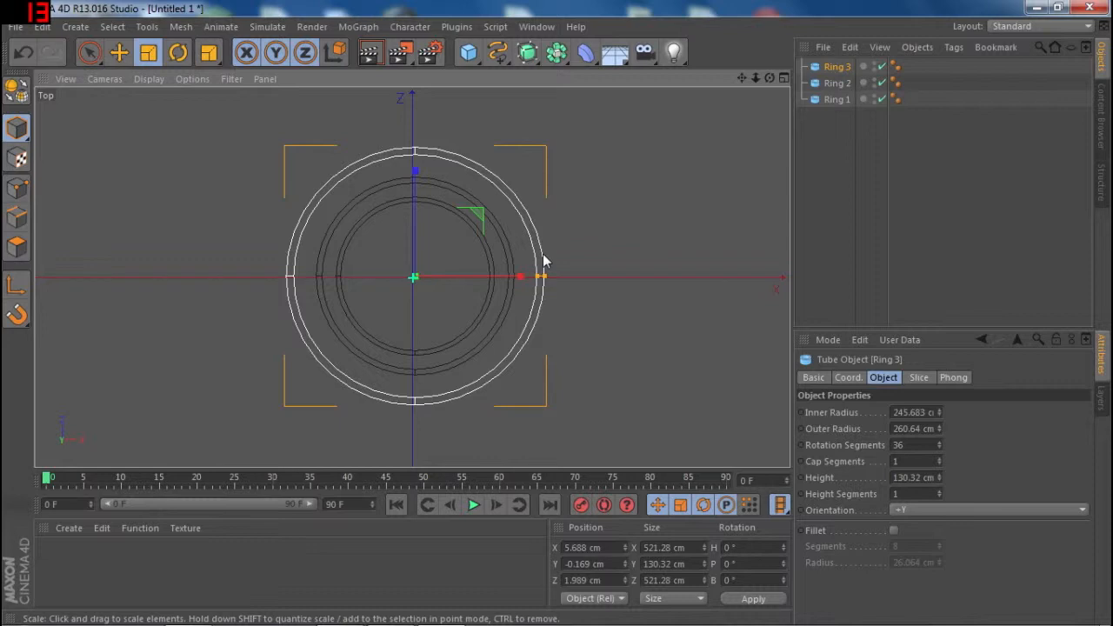
{"action": "key", "text": "ctrl+z"}
{"action": "left_click", "coordinate": [1000, 223]}
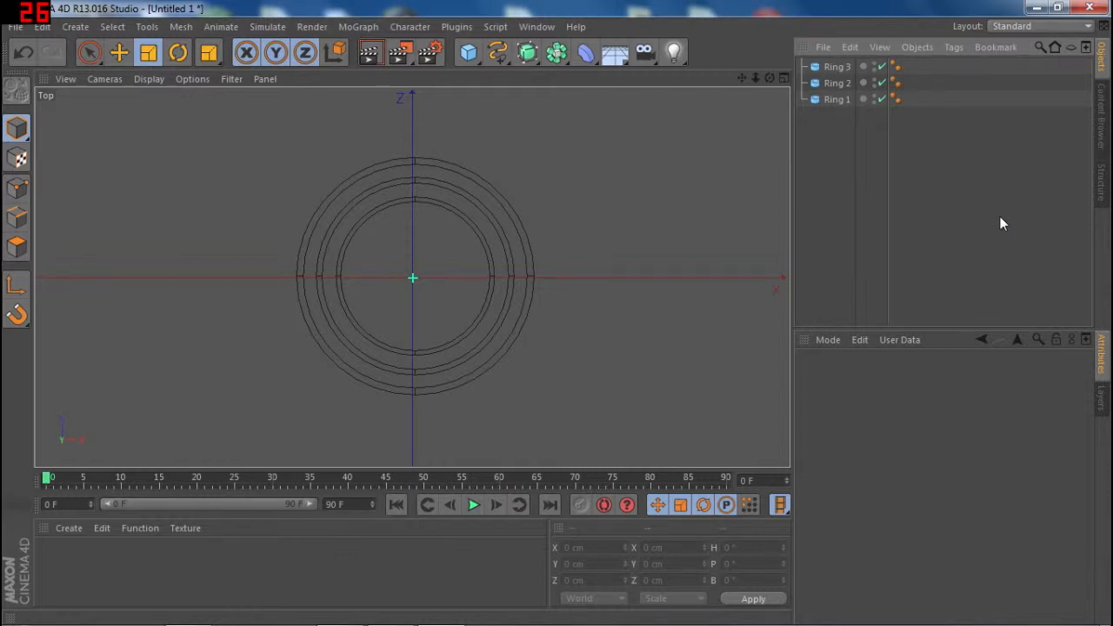
- In the Perspective view, rotate Ring 1 upright to a pitch of 90°
{"action": "key", "text": "F1"}
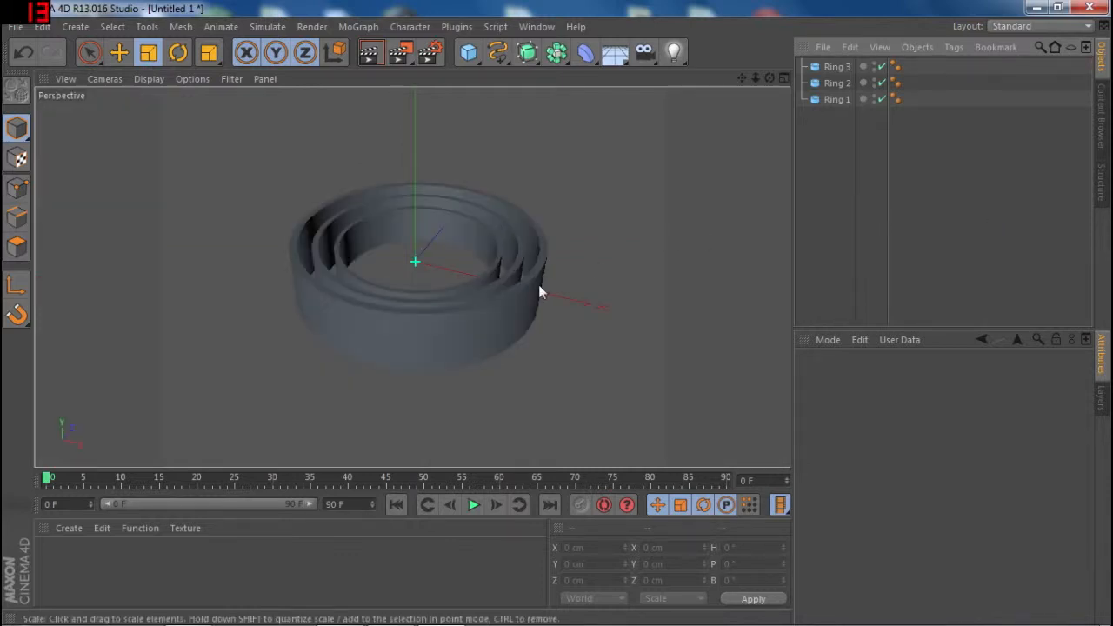
{"action": "scroll", "coordinate": [532, 287], "scroll_direction": "up", "scroll_amount": 3}
{"action": "mouse_move", "coordinate": [769, 78]}
{"action": "left_mouse_down"}
{"action": "mouse_move", "coordinate": [770, 174]}
{"action": "mouse_move", "coordinate": [747, 121]}
{"action": "mouse_move", "coordinate": [752, 144]}
{"action": "mouse_move", "coordinate": [754, 104]}
{"action": "mouse_move", "coordinate": [713, 83]}
{"action": "mouse_move", "coordinate": [678, 84]}
{"action": "mouse_move", "coordinate": [769, 80]}
{"action": "mouse_move", "coordinate": [762, 90]}
{"action": "left_mouse_up"}
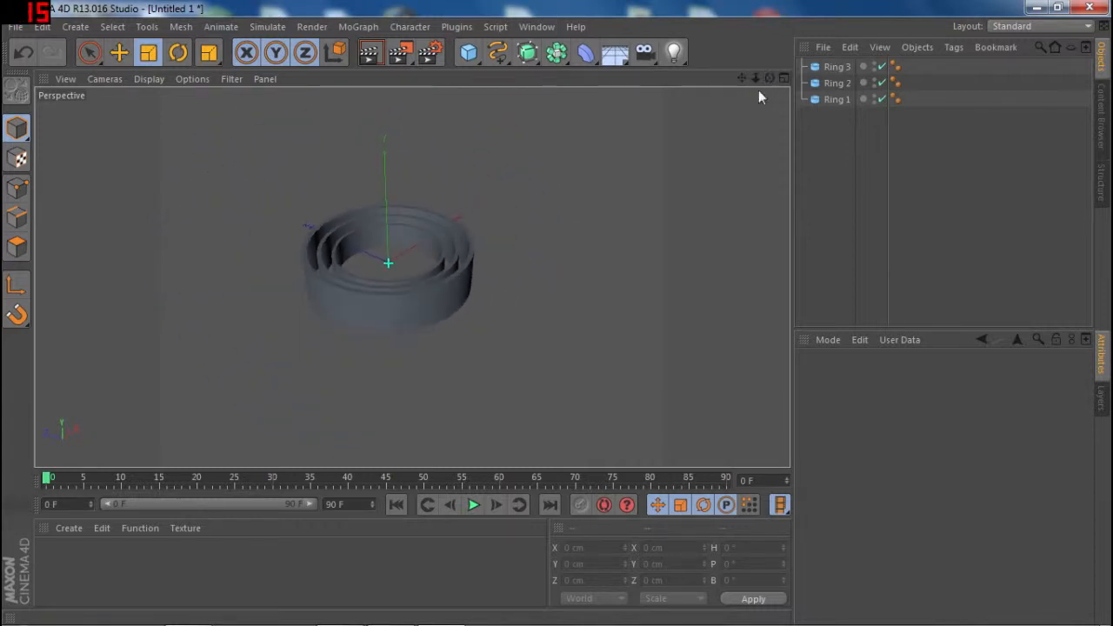
{"action": "left_click", "coordinate": [830, 101]}
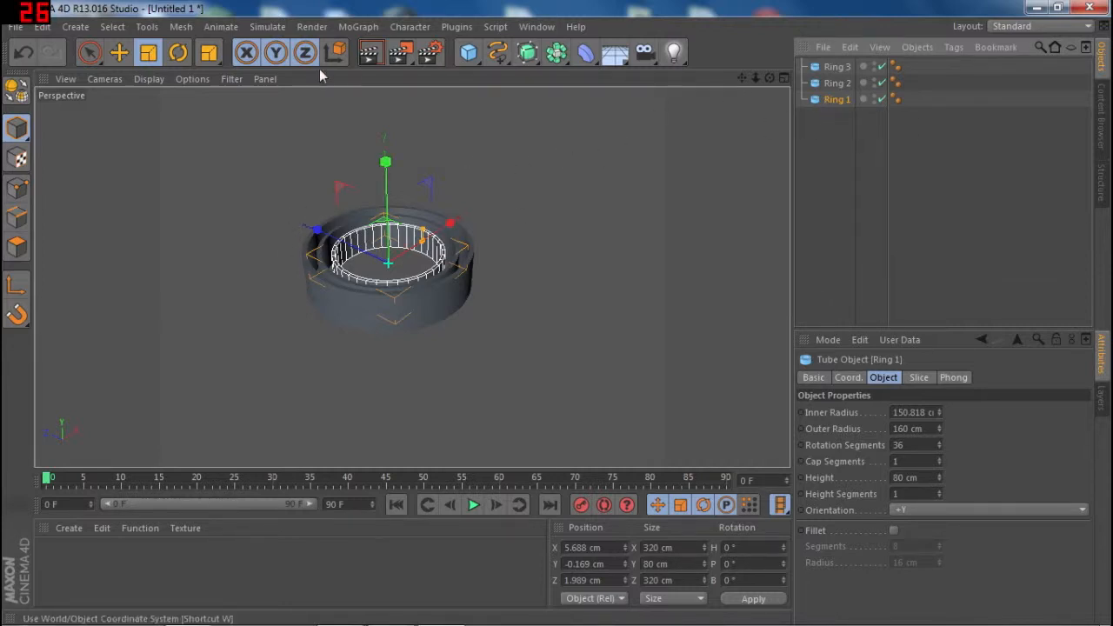
{"action": "left_click", "coordinate": [178, 56]}
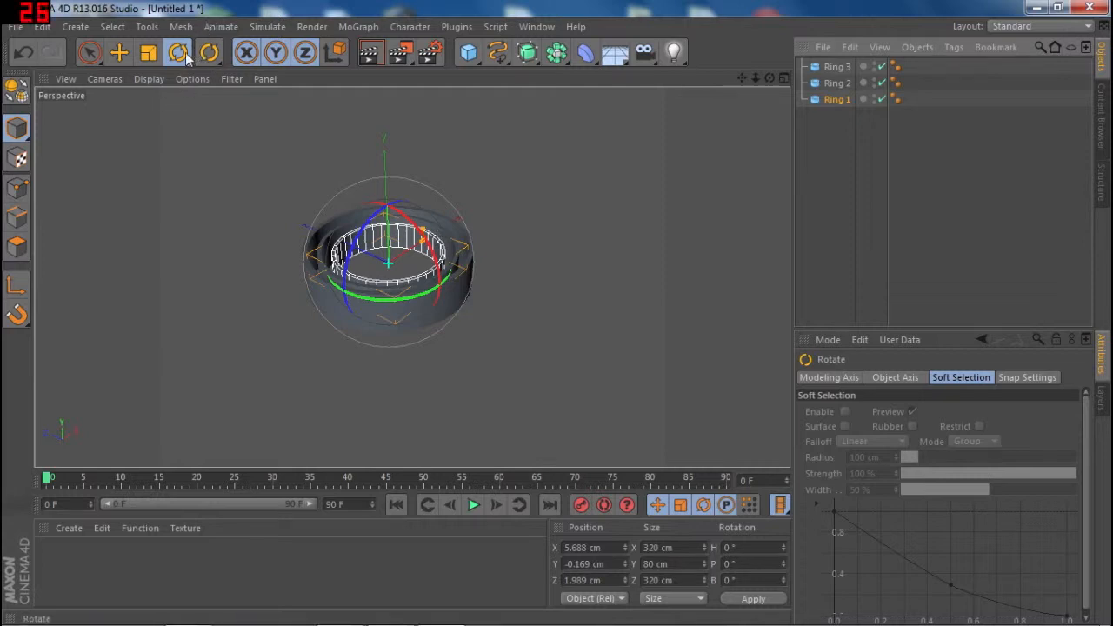
{"action": "left_click_drag", "start_coordinate": [438, 254], "coordinate": [433, 340]}
- Rotate Ring 2 and Ring 3 upright to a pitch of 90° each, matching Ring 1
{"action": "left_click", "coordinate": [452, 257]}
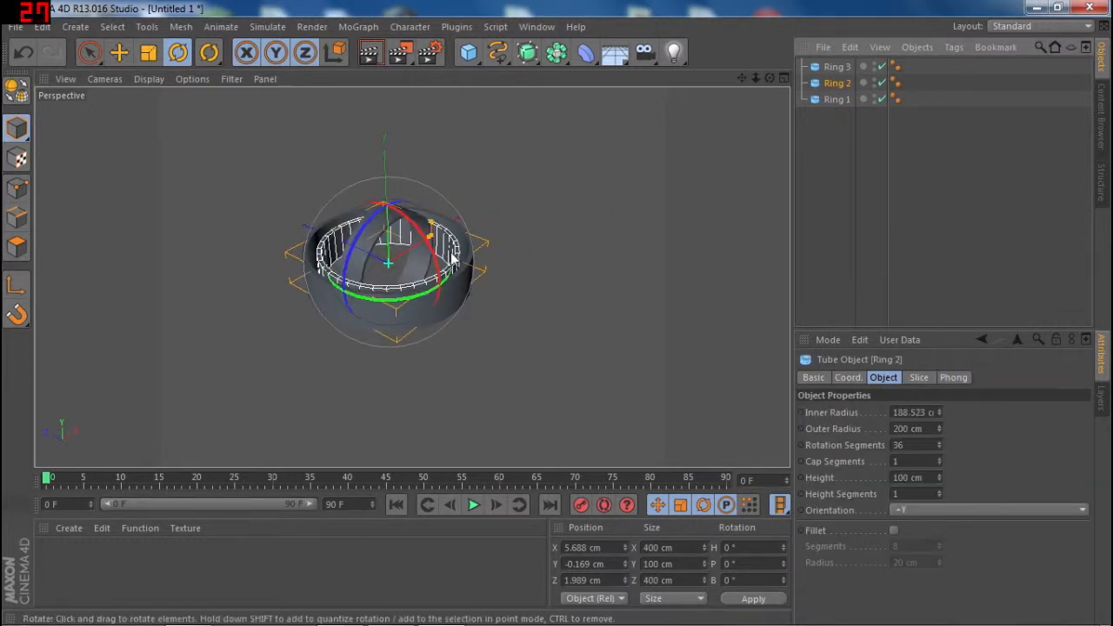
{"action": "left_click_drag", "start_coordinate": [452, 258], "coordinate": [432, 360]}
{"action": "left_click", "coordinate": [837, 67]}
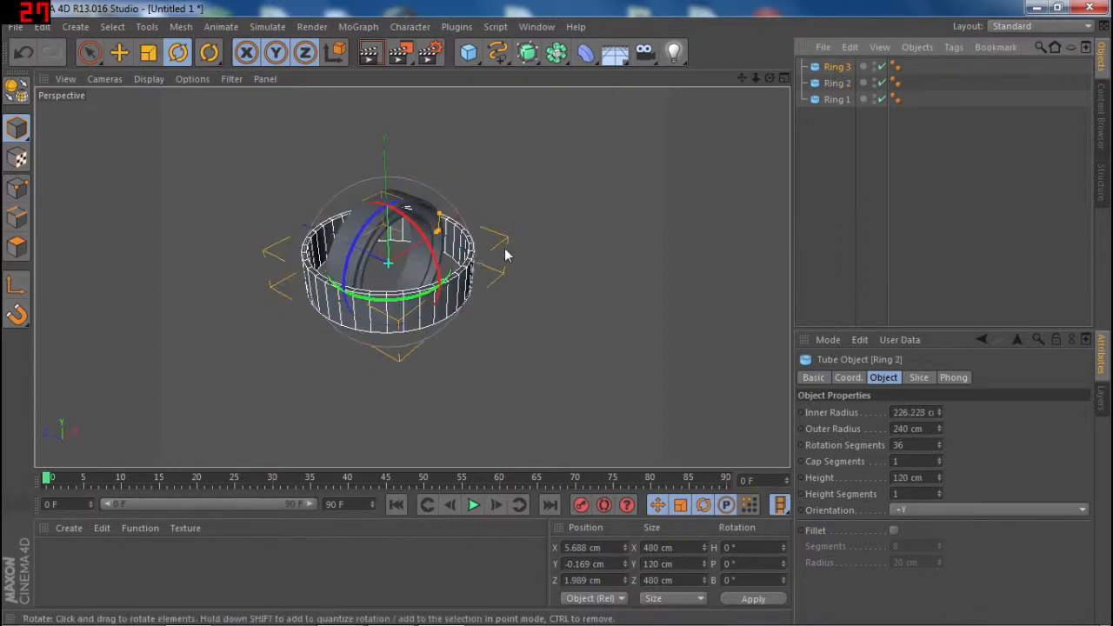
{"action": "left_click_drag", "start_coordinate": [452, 259], "coordinate": [437, 361]}
- Rotate all three rings together to a bank of 270° and render a preview of them seen head-on
{"action": "left_click_drag", "start_coordinate": [824, 155], "coordinate": [831, 37]}
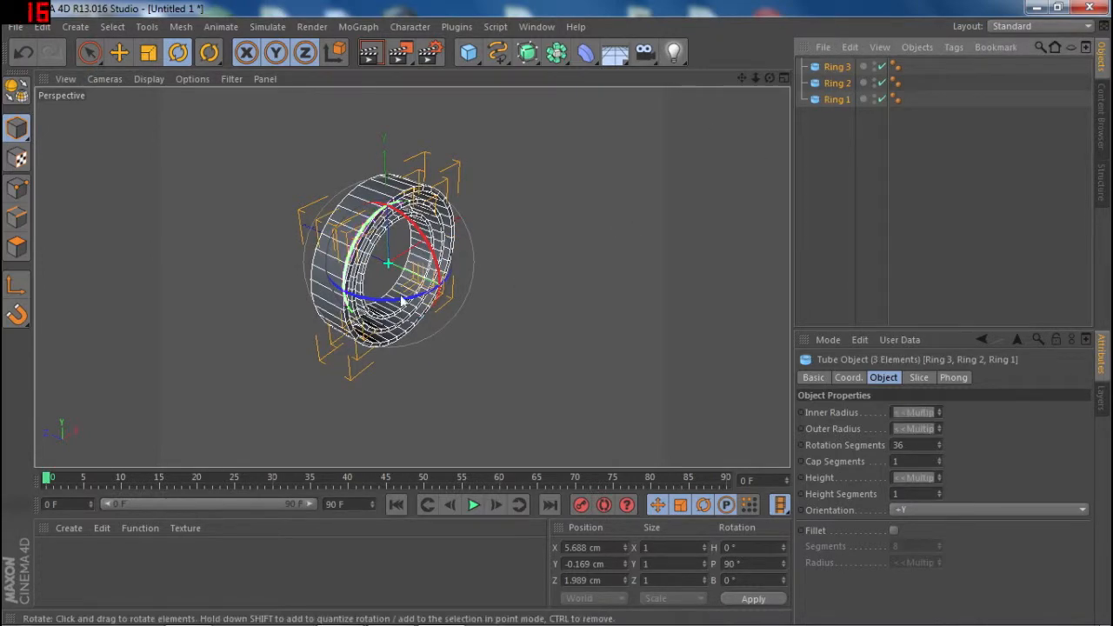
{"action": "left_click_drag", "start_coordinate": [403, 300], "coordinate": [218, 276]}
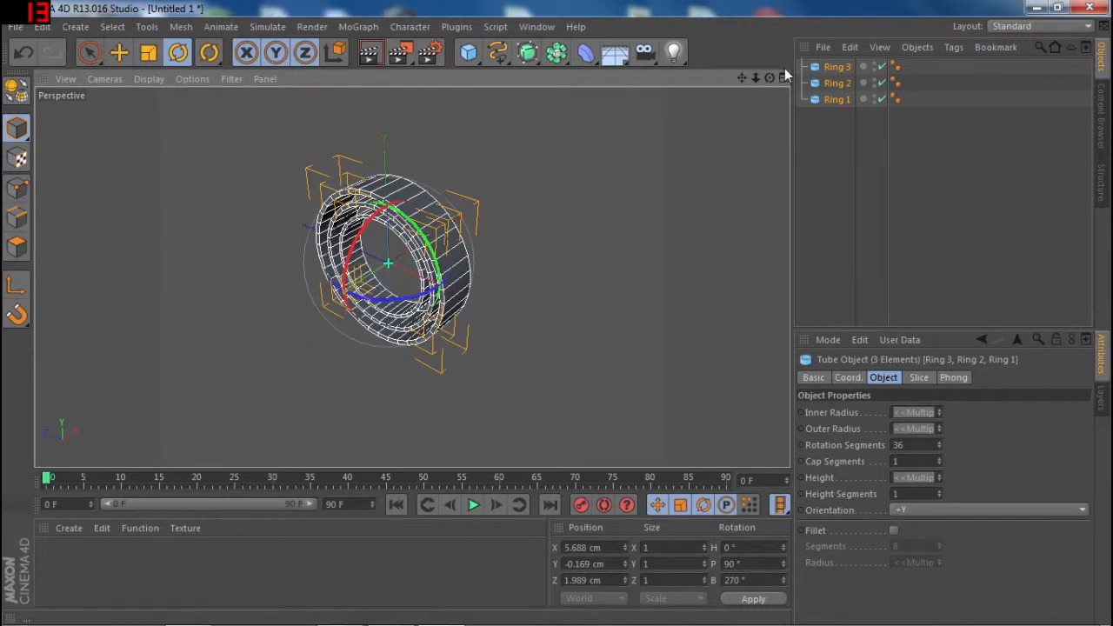
{"action": "left_click_drag", "start_coordinate": [770, 77], "coordinate": [833, 51]}
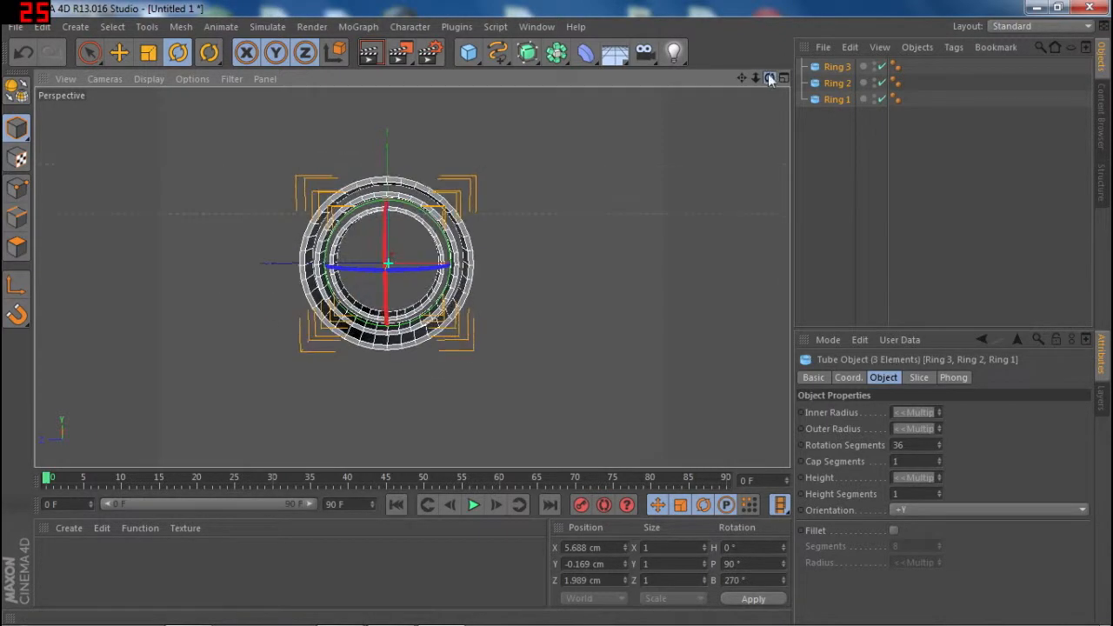
{"action": "left_click", "coordinate": [916, 169]}
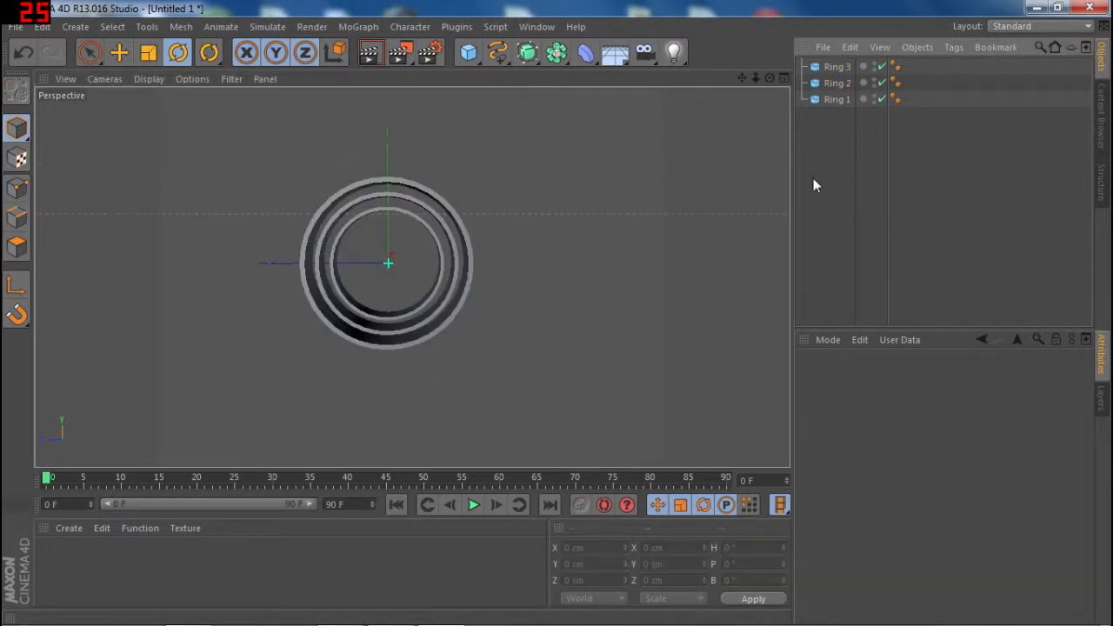
{"action": "left_click", "coordinate": [371, 54]}
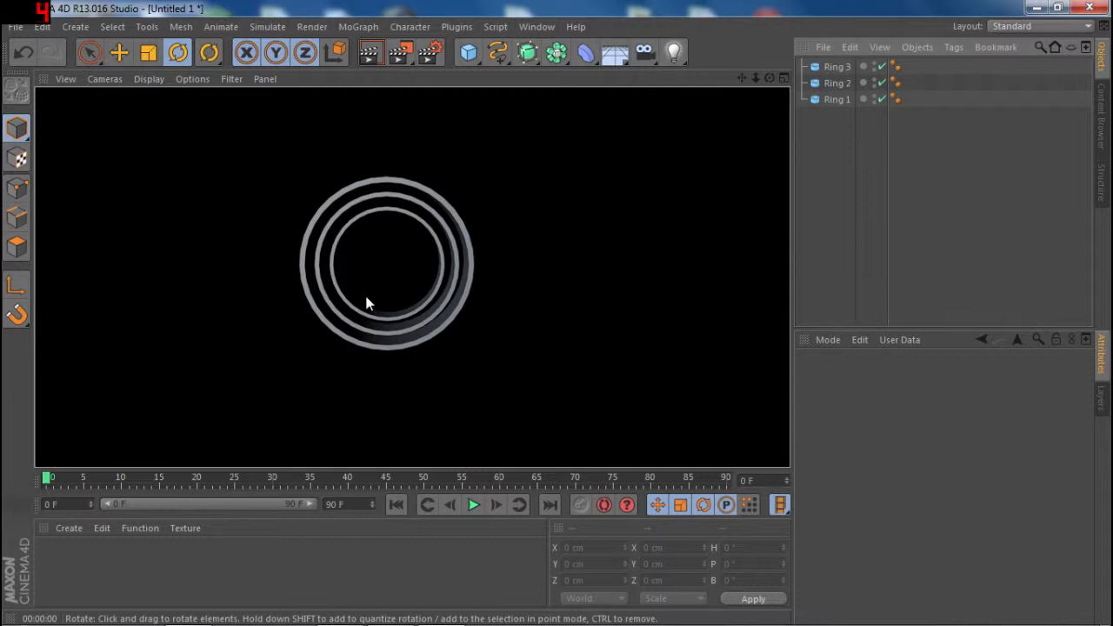
{"action": "scroll", "coordinate": [365, 298], "scroll_direction": "up", "scroll_amount": 3}
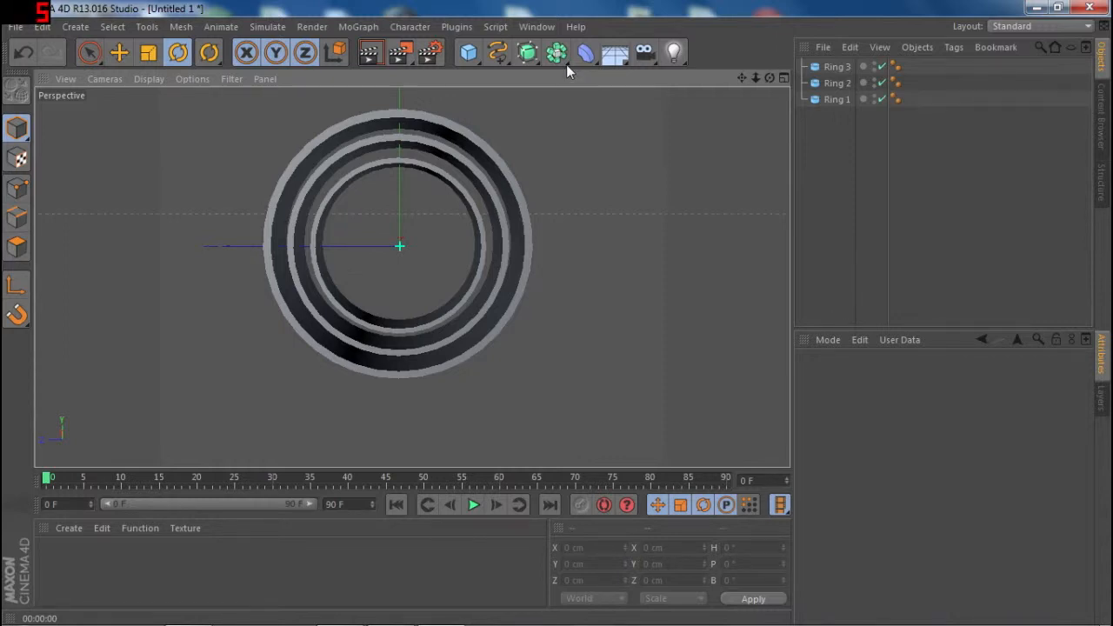
- Add a sphere at the centre of the rings and scale it down uniformly to a size of 120 cm
{"action": "left_click", "coordinate": [471, 54]}
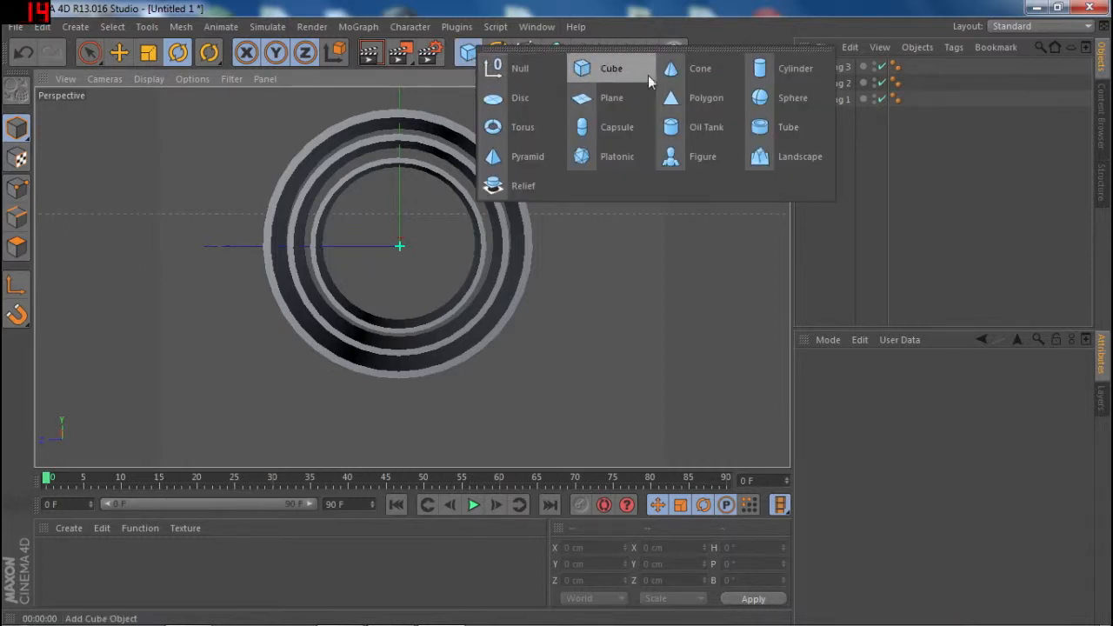
{"action": "left_click", "coordinate": [757, 101]}
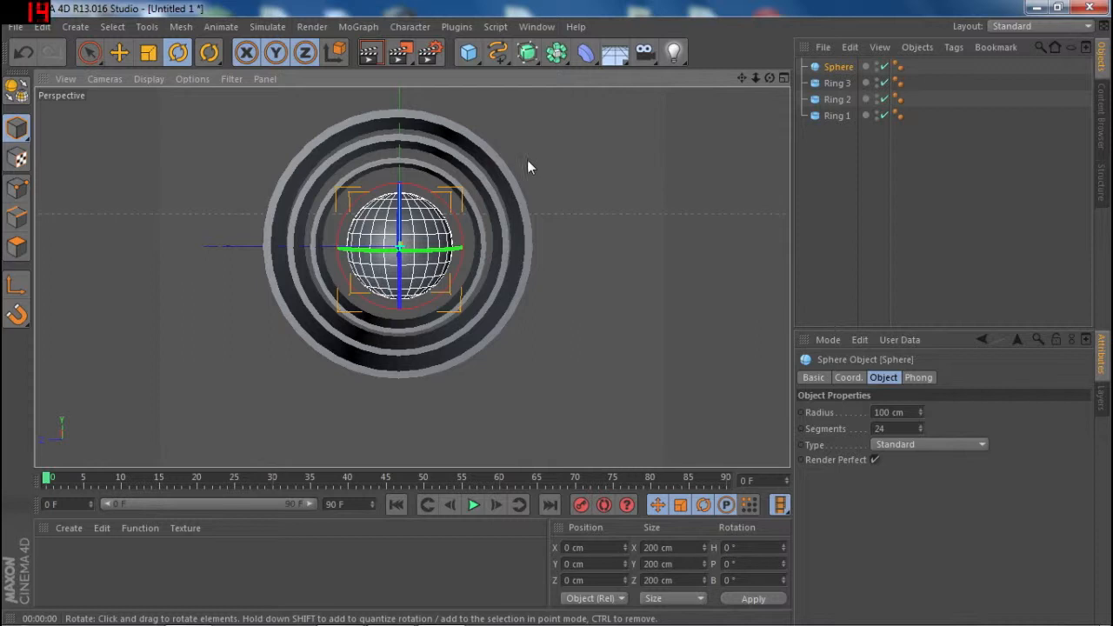
{"action": "left_click", "coordinate": [151, 52]}
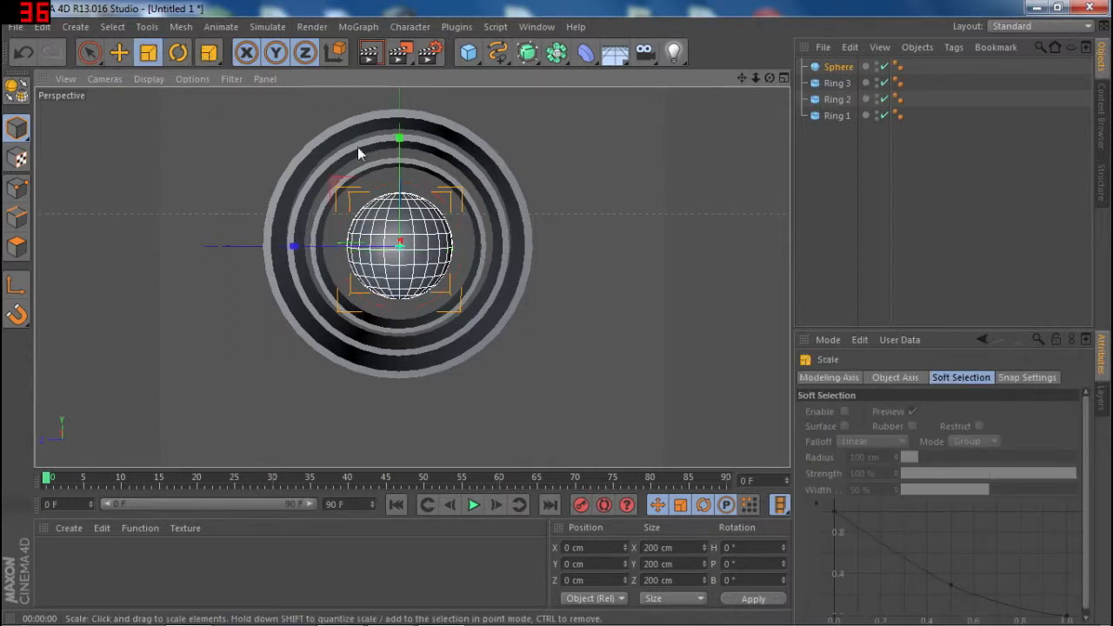
{"action": "left_click_drag", "start_coordinate": [467, 176], "coordinate": [233, 248]}
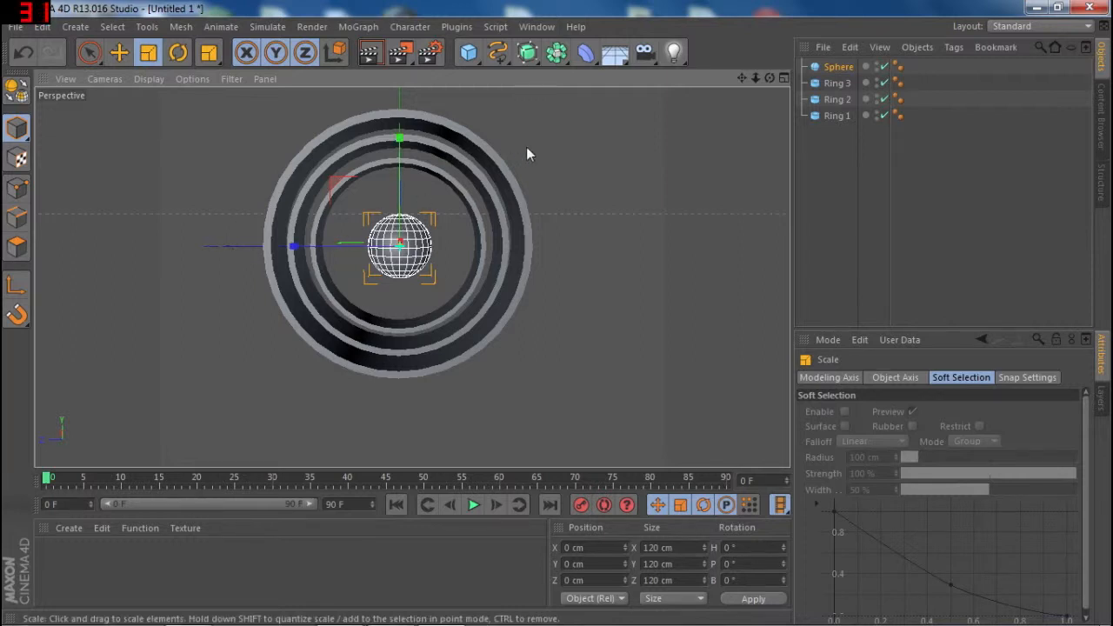
{"action": "left_click", "coordinate": [840, 256]}
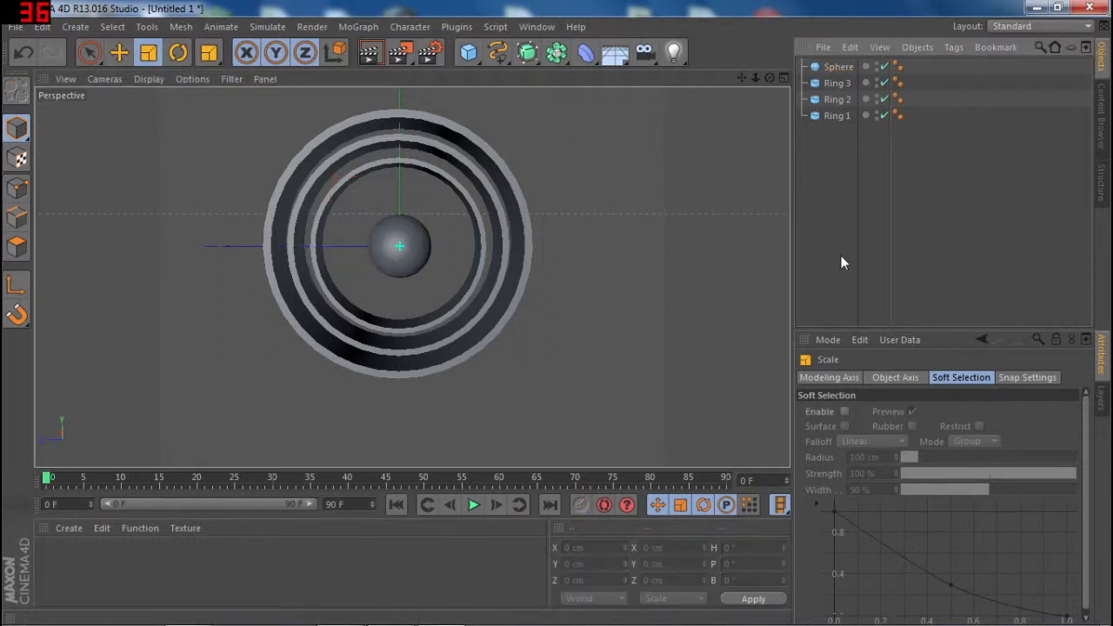
- Try the Icosahedron type on the sphere and return it to Standard
{"action": "left_click", "coordinate": [838, 67]}
{"action": "left_click", "coordinate": [967, 444]}
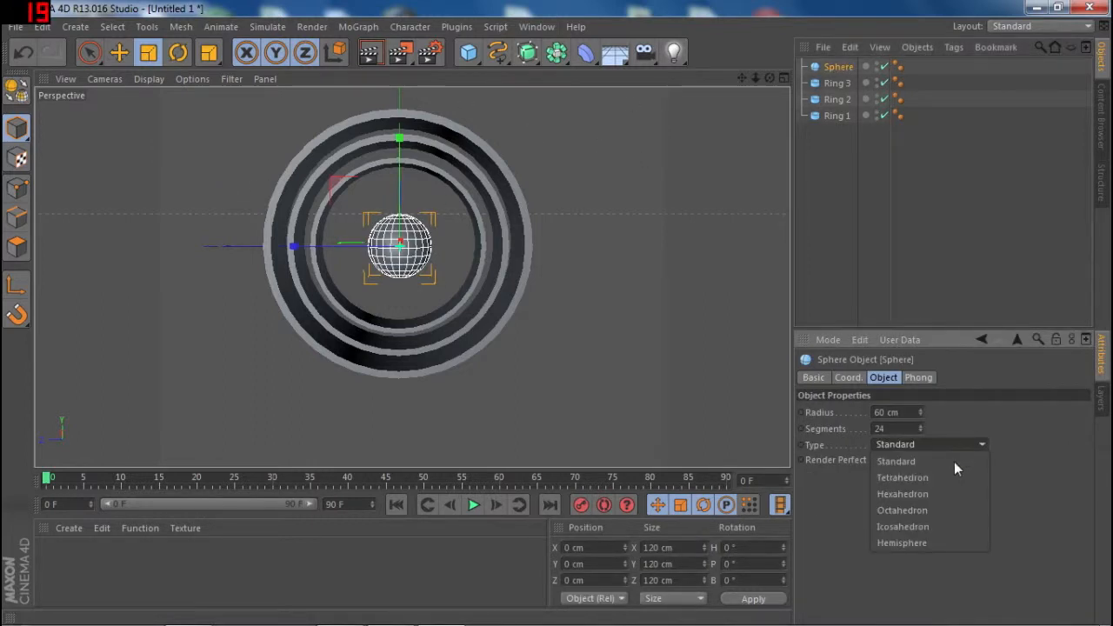
{"action": "left_click", "coordinate": [915, 529]}
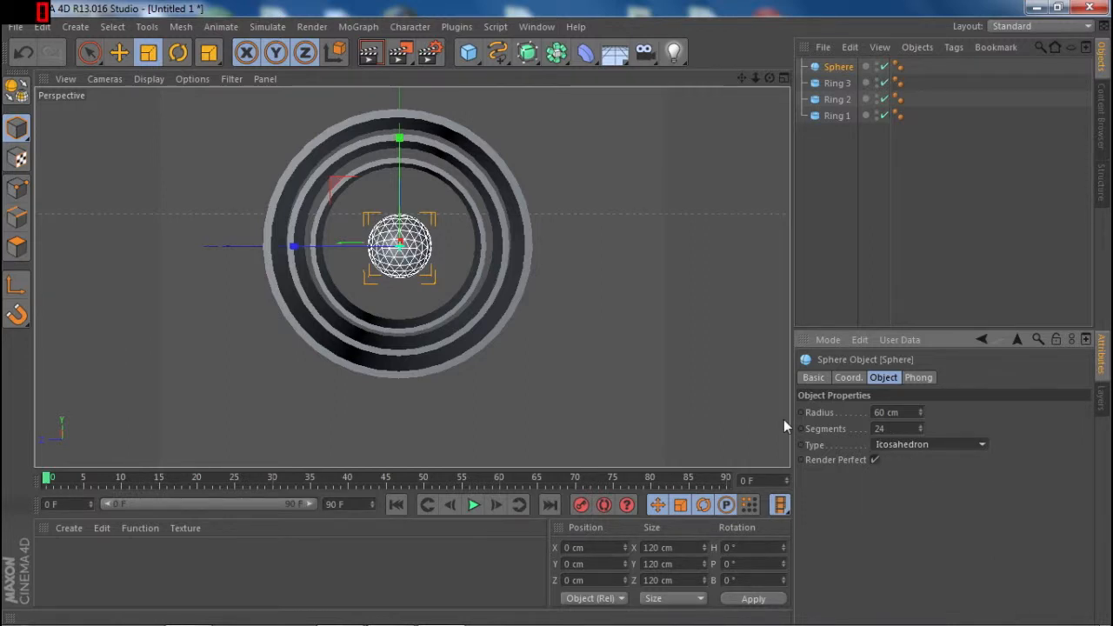
{"action": "scroll", "coordinate": [570, 302], "scroll_direction": "up", "scroll_amount": 3}
{"action": "left_click", "coordinate": [952, 444]}
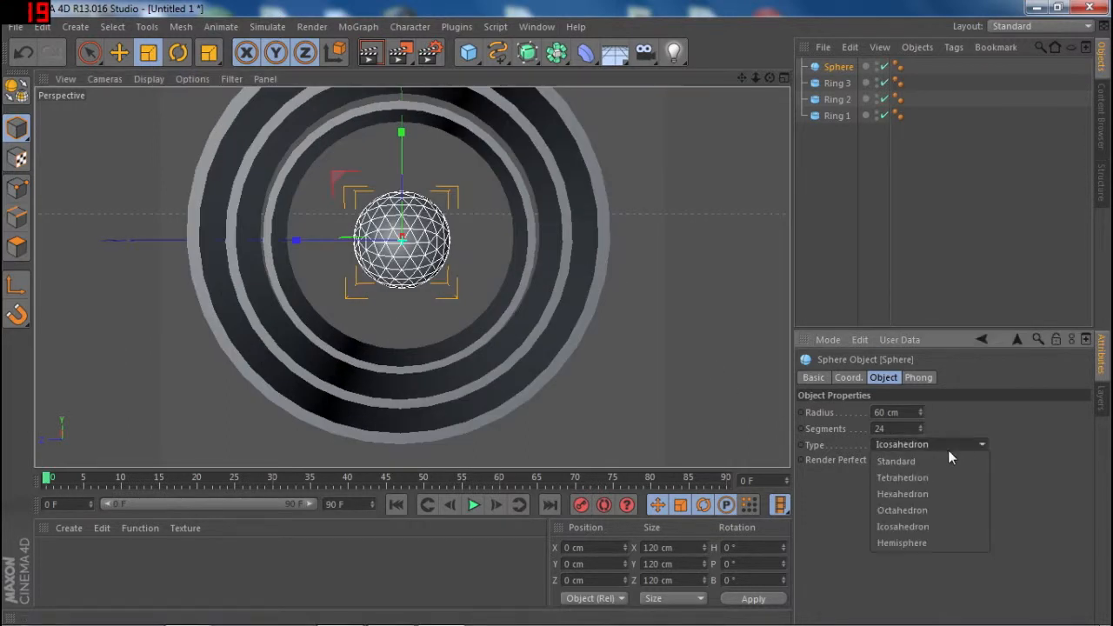
{"action": "left_click", "coordinate": [944, 461]}
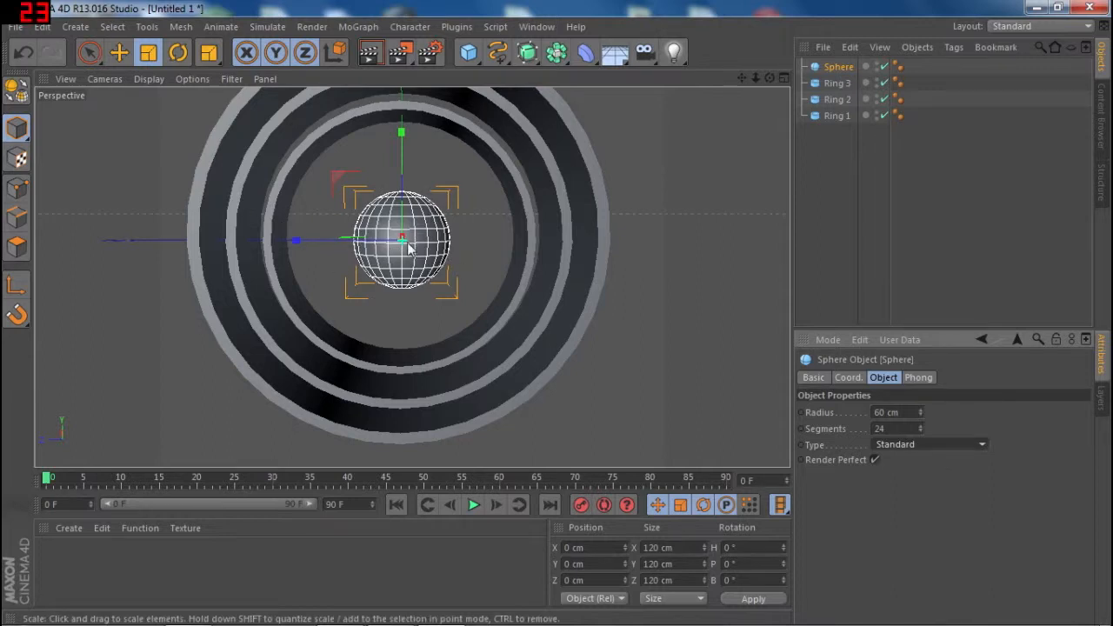
- Try the Tetrahedron and Hemisphere types on the sphere and settle on Icosahedron
{"action": "left_click", "coordinate": [944, 448]}
{"action": "left_click", "coordinate": [933, 477]}
{"action": "left_click", "coordinate": [940, 441]}
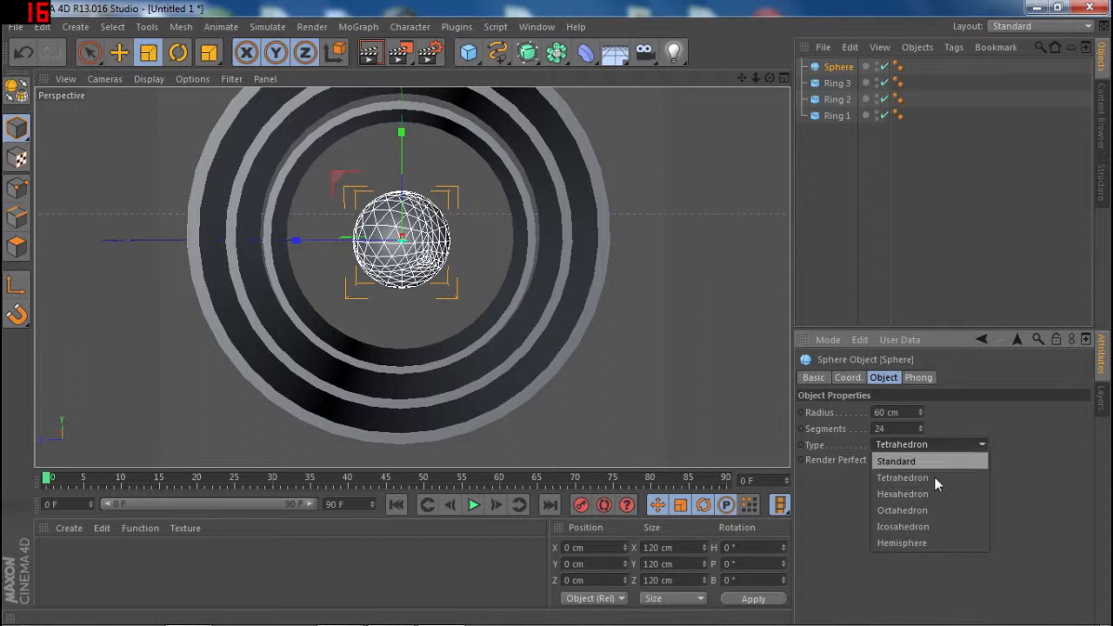
{"action": "left_click", "coordinate": [922, 536]}
{"action": "left_click", "coordinate": [934, 442]}
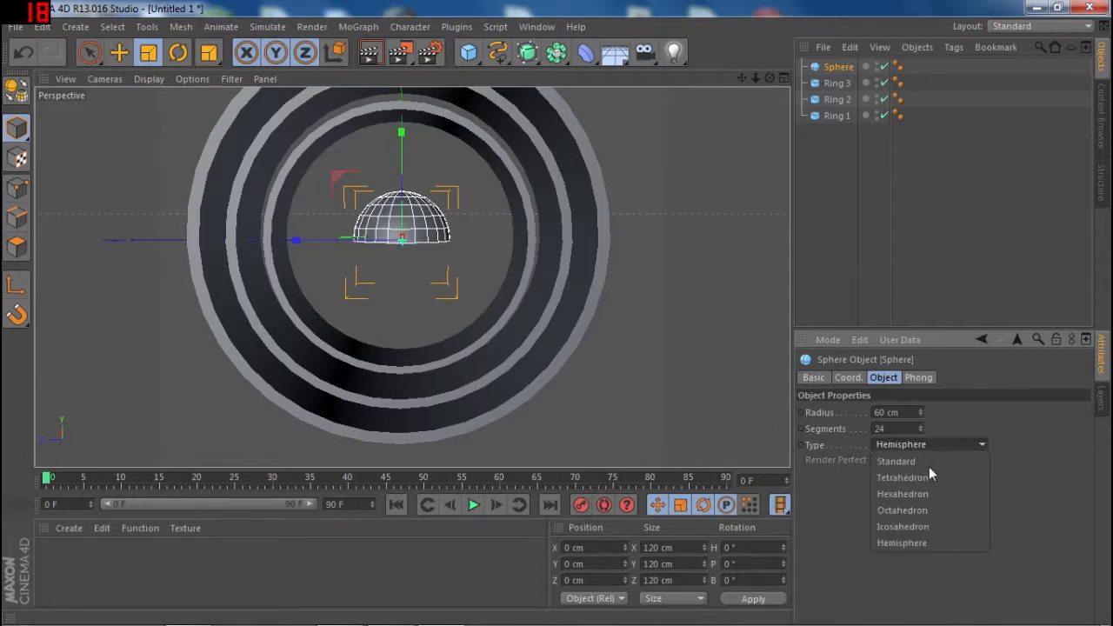
{"action": "left_click", "coordinate": [903, 522]}
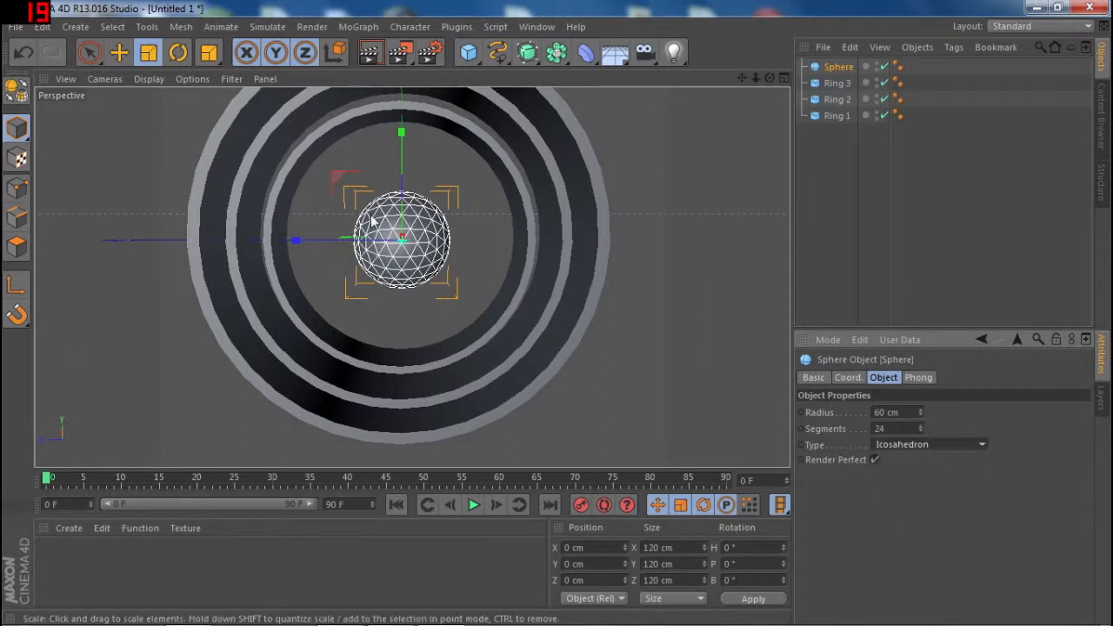
{"action": "scroll", "coordinate": [374, 221], "scroll_direction": "down", "scroll_amount": 6}
{"action": "scroll", "coordinate": [374, 222], "scroll_direction": "up", "scroll_amount": 6}
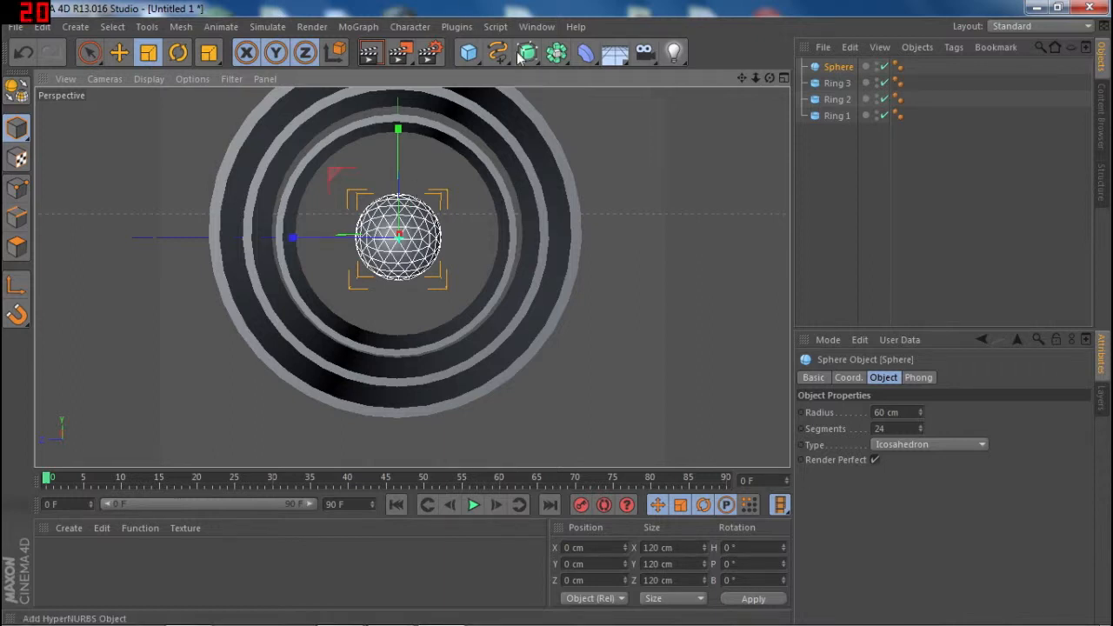
- Add an Explosion FX deformer as a child of the sphere and render a preview of the result
{"action": "left_click", "coordinate": [586, 53]}
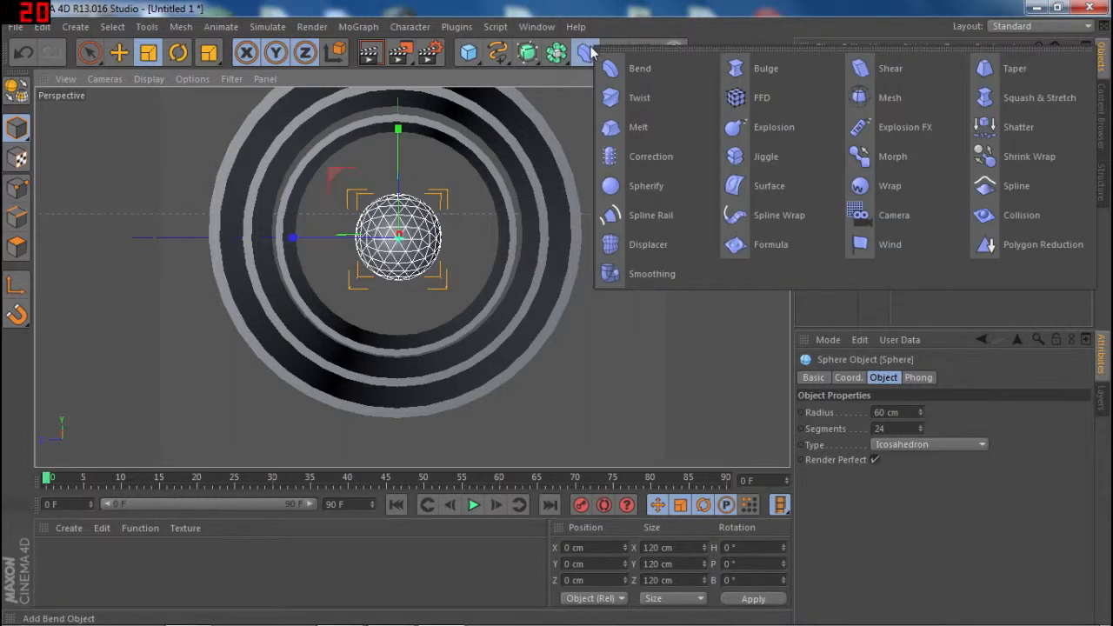
{"action": "left_click", "coordinate": [881, 129]}
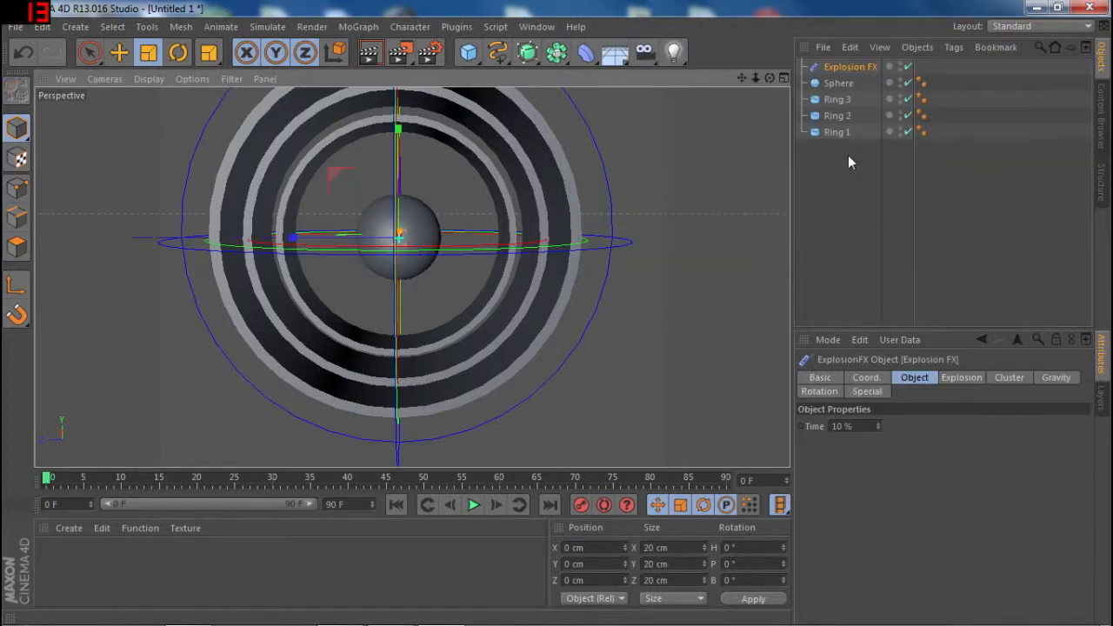
{"action": "mouse_move", "coordinate": [840, 82]}
{"action": "left_mouse_down"}
{"action": "mouse_move", "coordinate": [845, 68]}
{"action": "mouse_move", "coordinate": [835, 91]}
{"action": "left_mouse_up"}
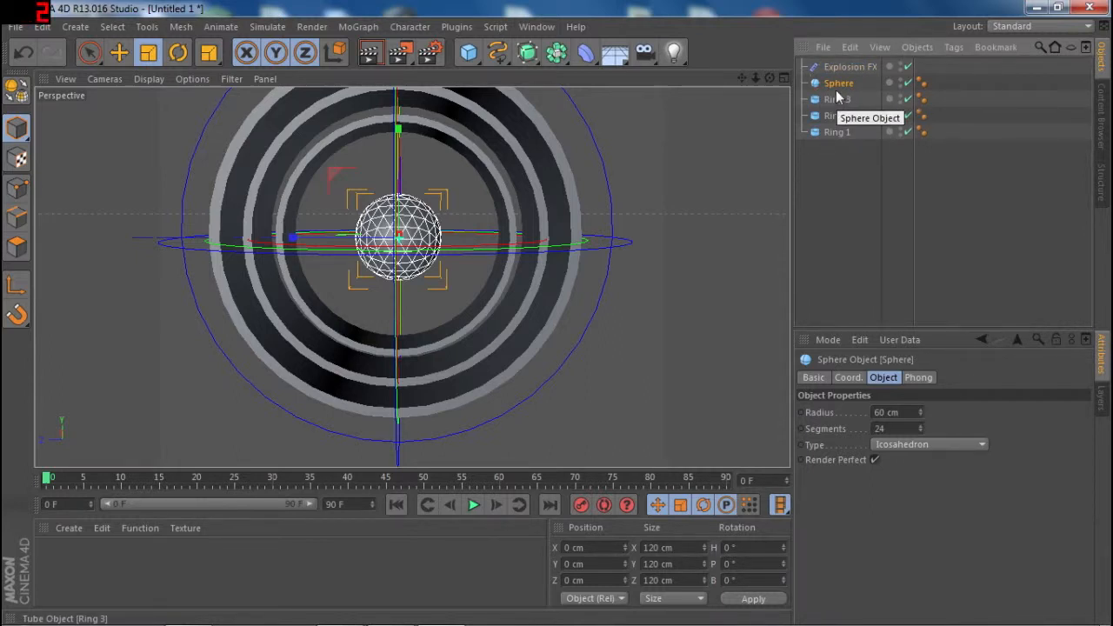
{"action": "mouse_move", "coordinate": [836, 84]}
{"action": "left_mouse_down"}
{"action": "mouse_move", "coordinate": [851, 70]}
{"action": "mouse_move", "coordinate": [834, 98]}
{"action": "mouse_move", "coordinate": [845, 85]}
{"action": "left_mouse_up"}
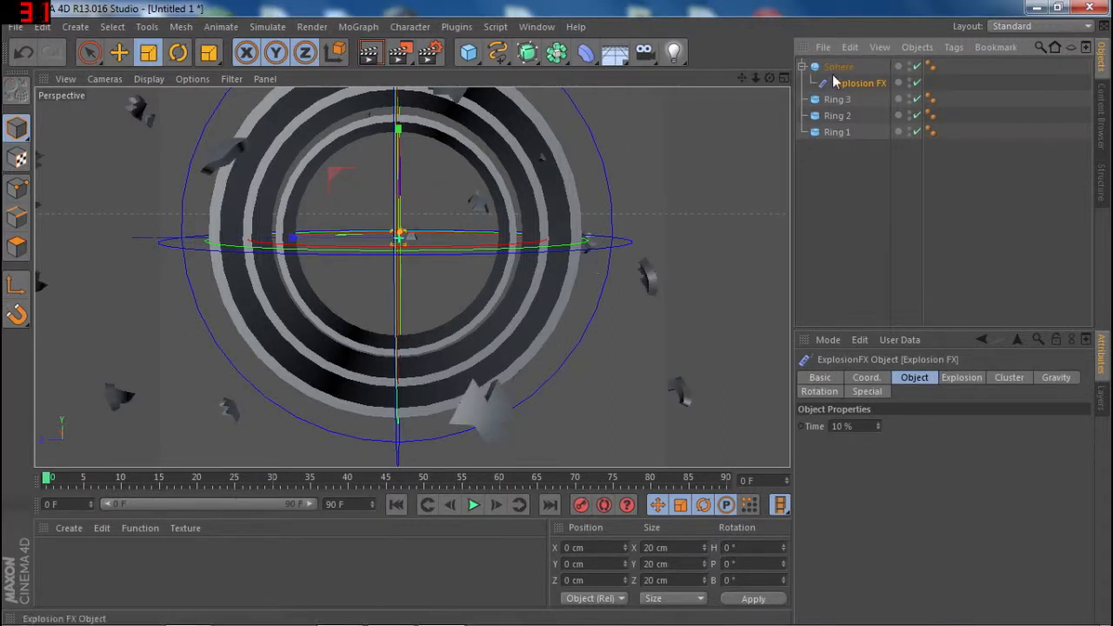
{"action": "left_click", "coordinate": [369, 52]}
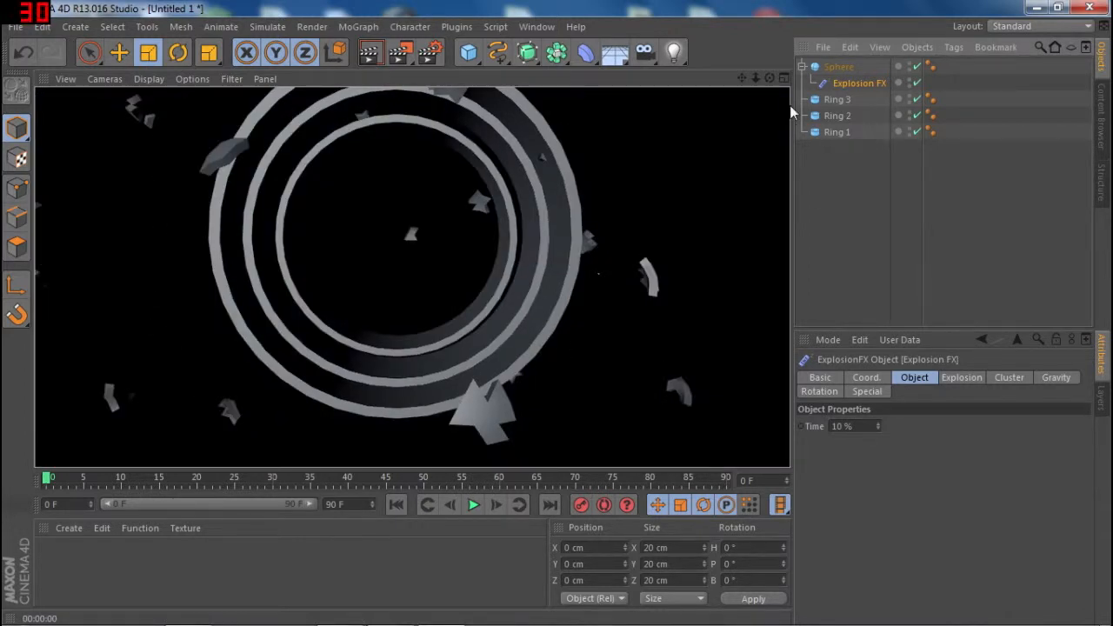
- Lower the Explosion FX strength, trying 20 and settling on 35
{"action": "left_click", "coordinate": [841, 82]}
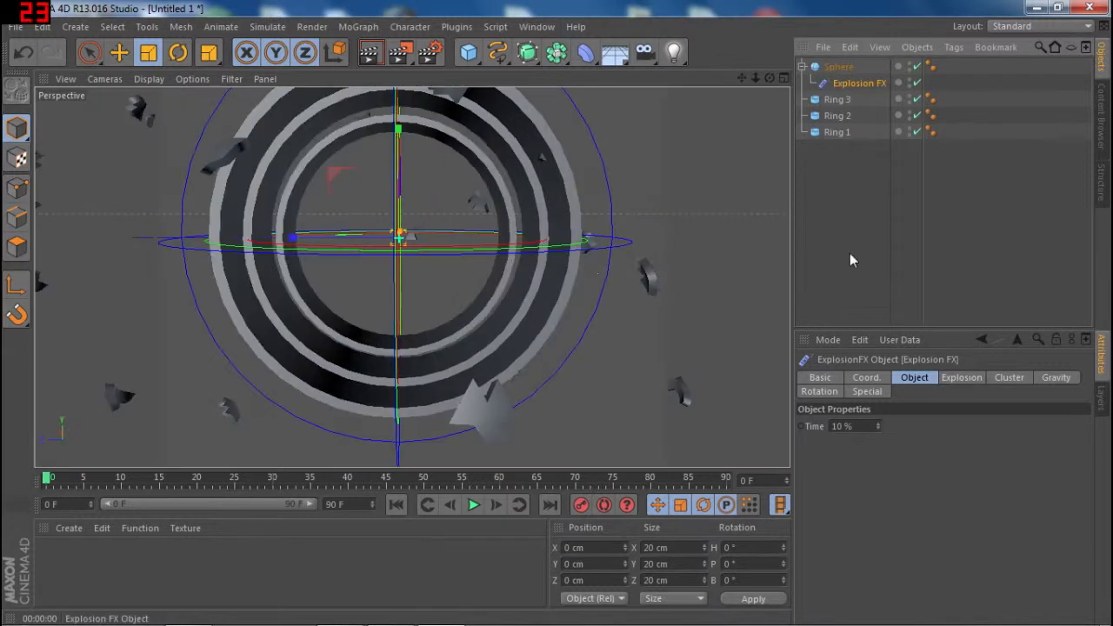
{"action": "left_click", "coordinate": [867, 375]}
{"action": "left_click", "coordinate": [899, 375]}
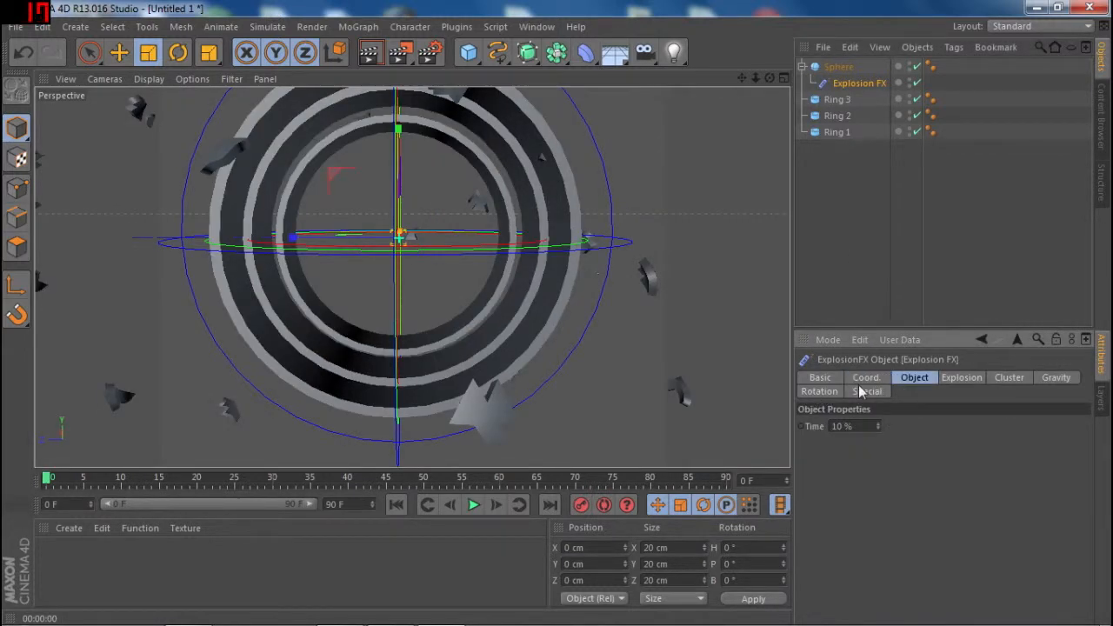
{"action": "left_click", "coordinate": [962, 378]}
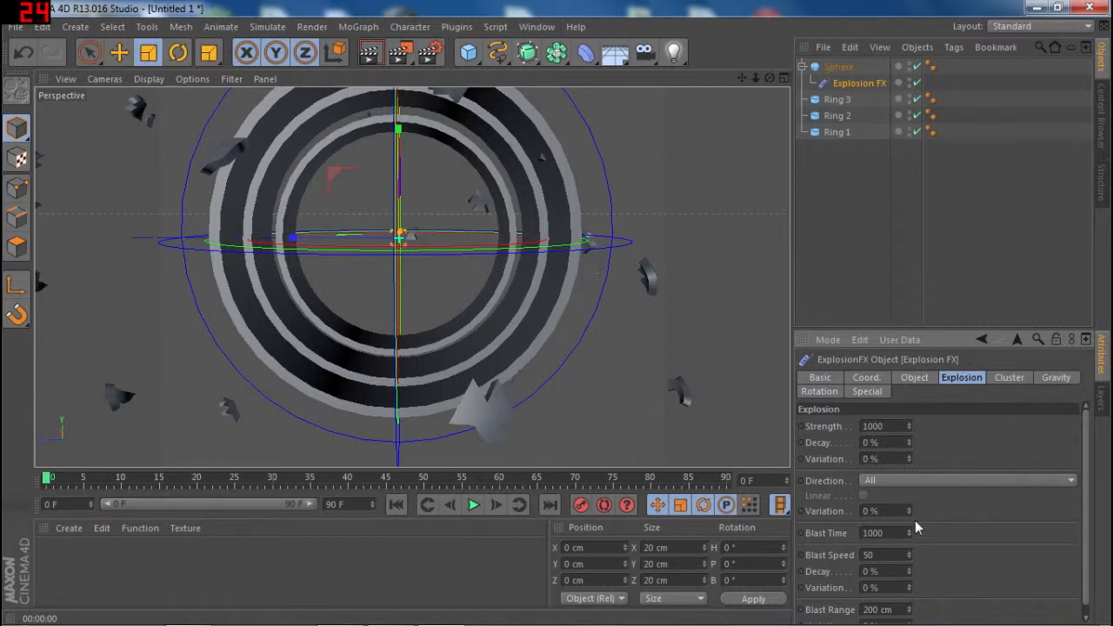
{"action": "left_click_drag", "start_coordinate": [910, 427], "coordinate": [909, 501]}
{"action": "type", "text": "20"}
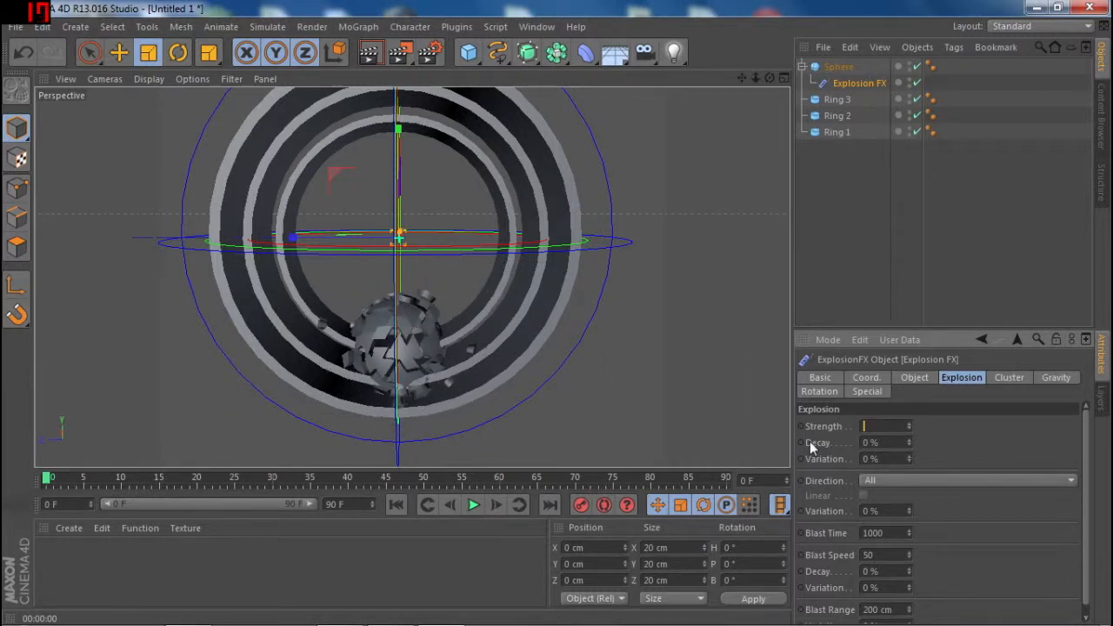
{"action": "key", "text": "Return"}
{"action": "left_click", "coordinate": [872, 426]}
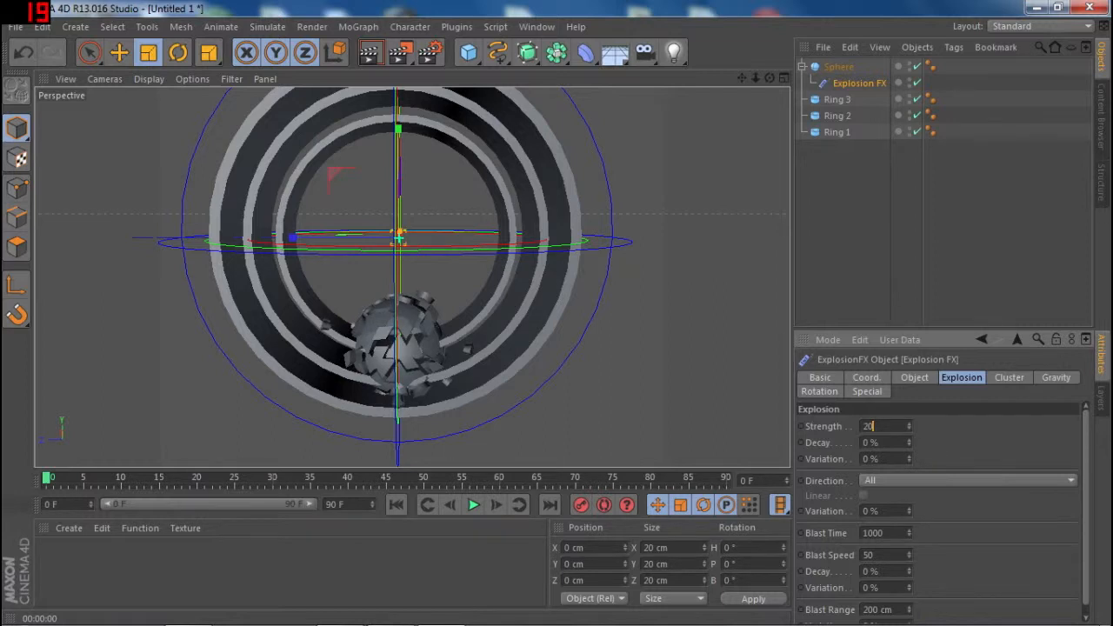
{"action": "key", "text": "BackSpace"}
{"action": "key", "text": "BackSpace"}
{"action": "type", "text": "35"}
{"action": "key", "text": "Return"}
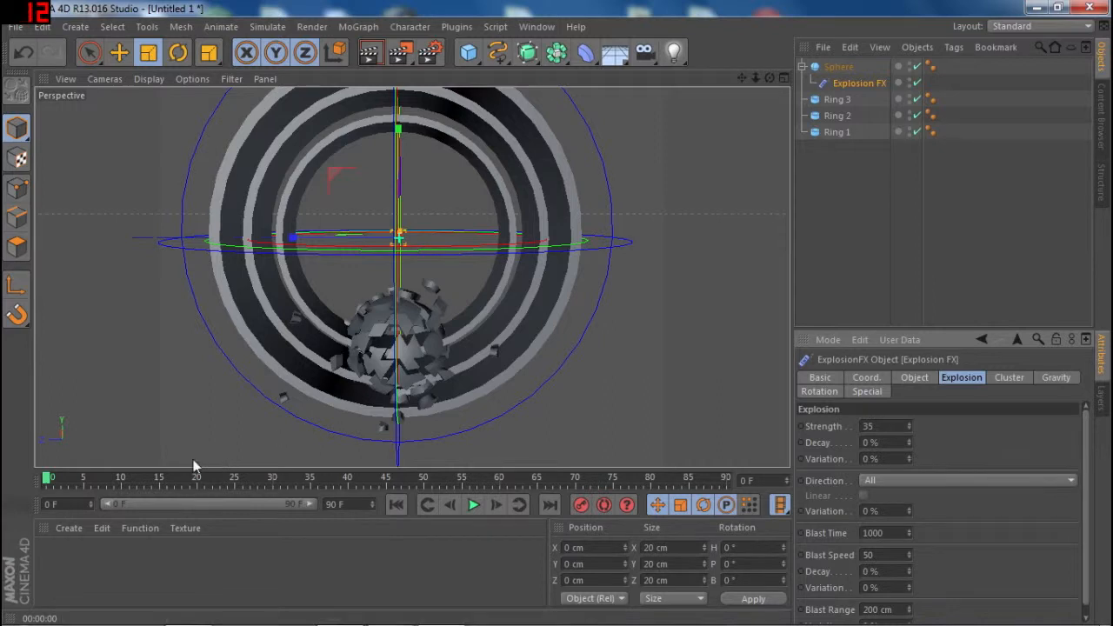
{"action": "left_click_drag", "start_coordinate": [48, 478], "coordinate": [13, 481]}
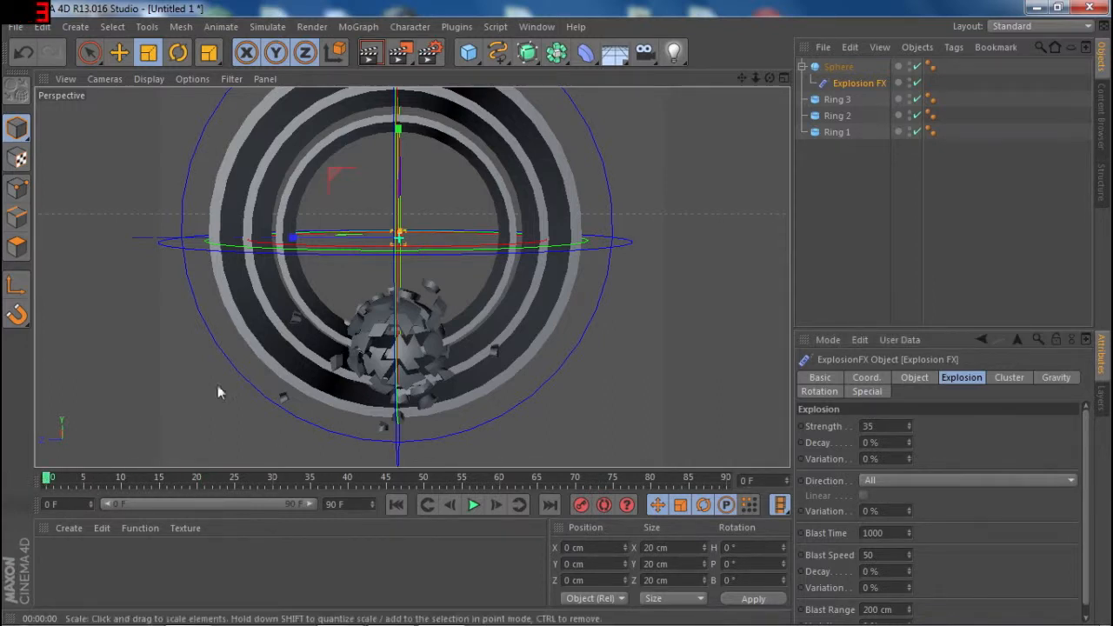
- Set the Explosion FX gravity acceleration to 0
{"action": "left_click", "coordinate": [1037, 380]}
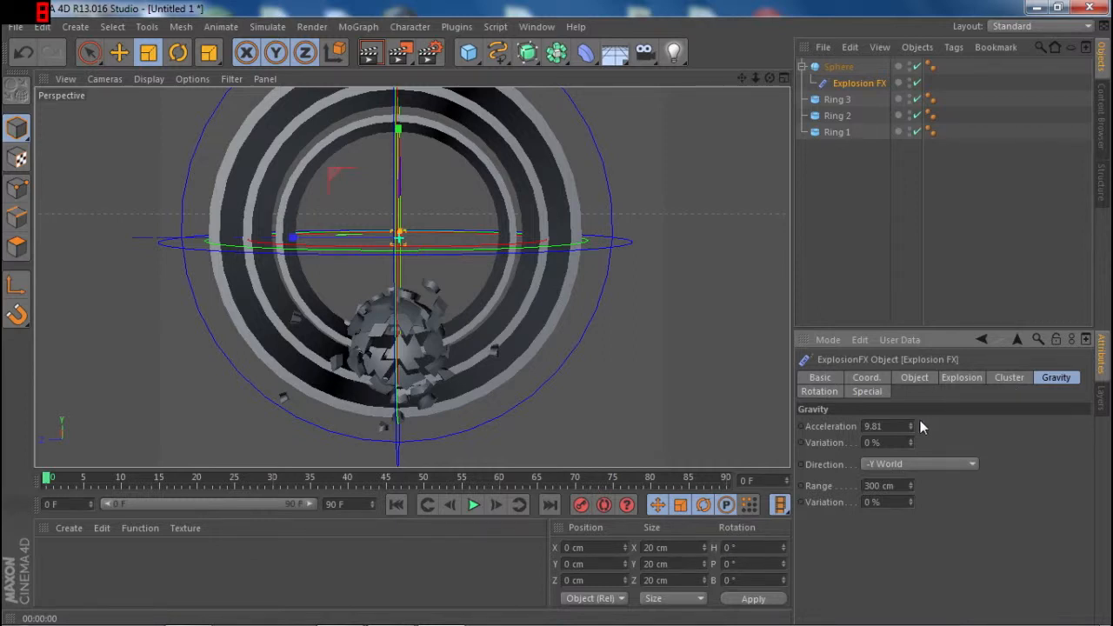
{"action": "left_click", "coordinate": [874, 426]}
{"action": "type", "text": "0"}
{"action": "key", "text": "Return"}
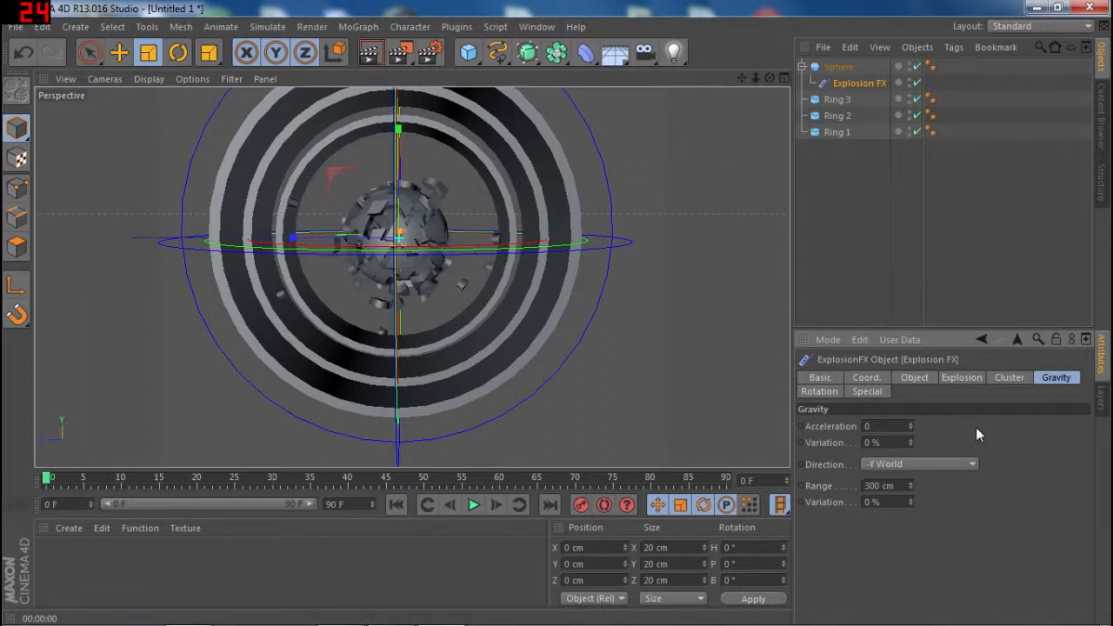
- Raise the Explosion FX strength to 45 and view the fragments inside the rings from an angle
{"action": "left_click", "coordinate": [976, 377]}
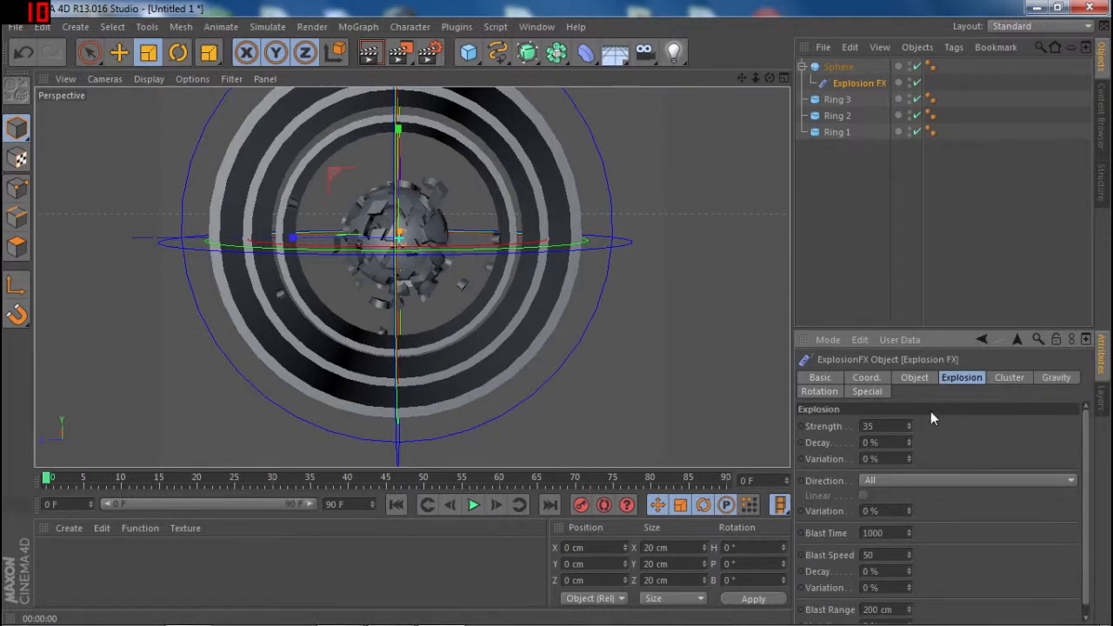
{"action": "left_click", "coordinate": [907, 422]}
{"action": "left_click", "coordinate": [907, 422]}
{"action": "left_click", "coordinate": [908, 422]}
{"action": "left_click", "coordinate": [907, 422]}
{"action": "left_click", "coordinate": [908, 422]}
{"action": "left_click", "coordinate": [908, 423]}
{"action": "left_click", "coordinate": [908, 423]}
{"action": "left_click", "coordinate": [908, 422]}
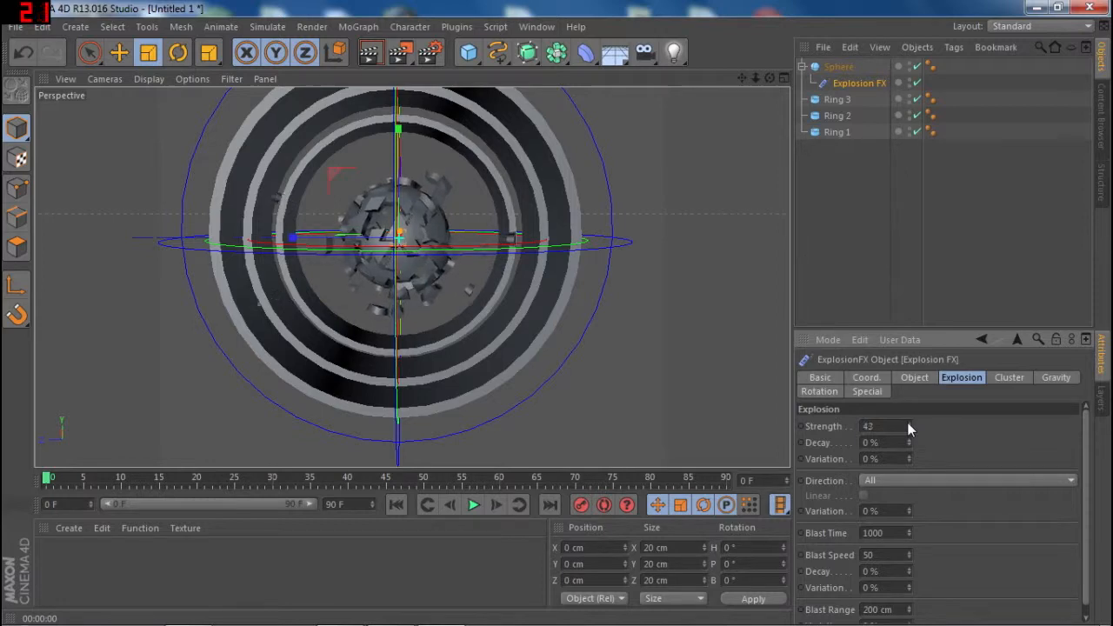
{"action": "left_click", "coordinate": [907, 422]}
{"action": "left_click", "coordinate": [907, 423]}
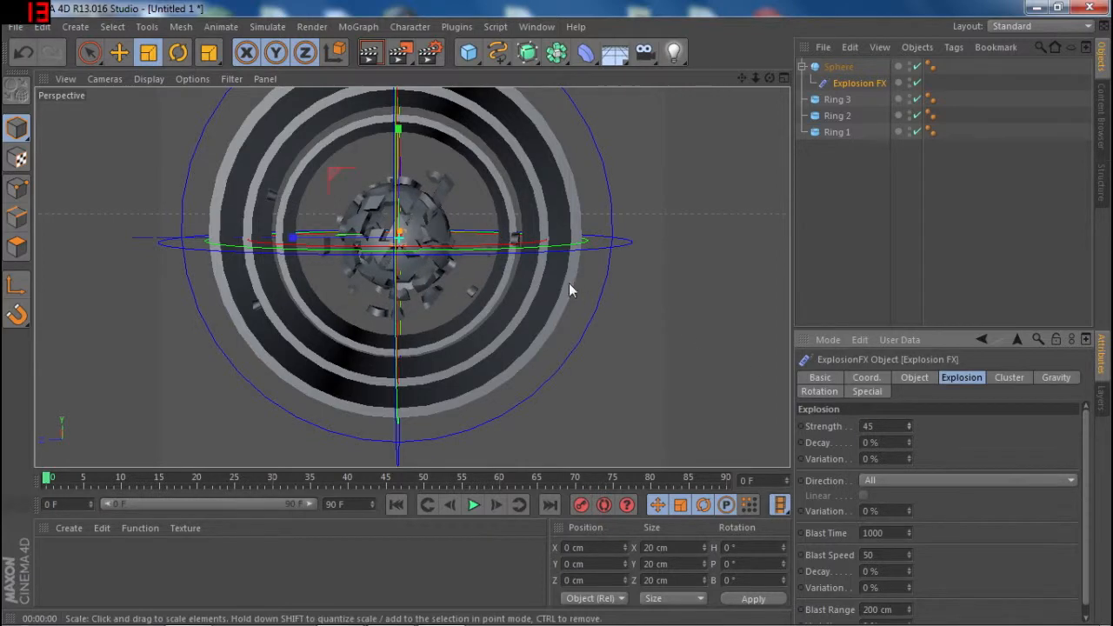
{"action": "left_click_drag", "start_coordinate": [770, 78], "coordinate": [722, 142]}
{"action": "left_click_drag", "start_coordinate": [334, 291], "coordinate": [280, 240], "text": "alt"}
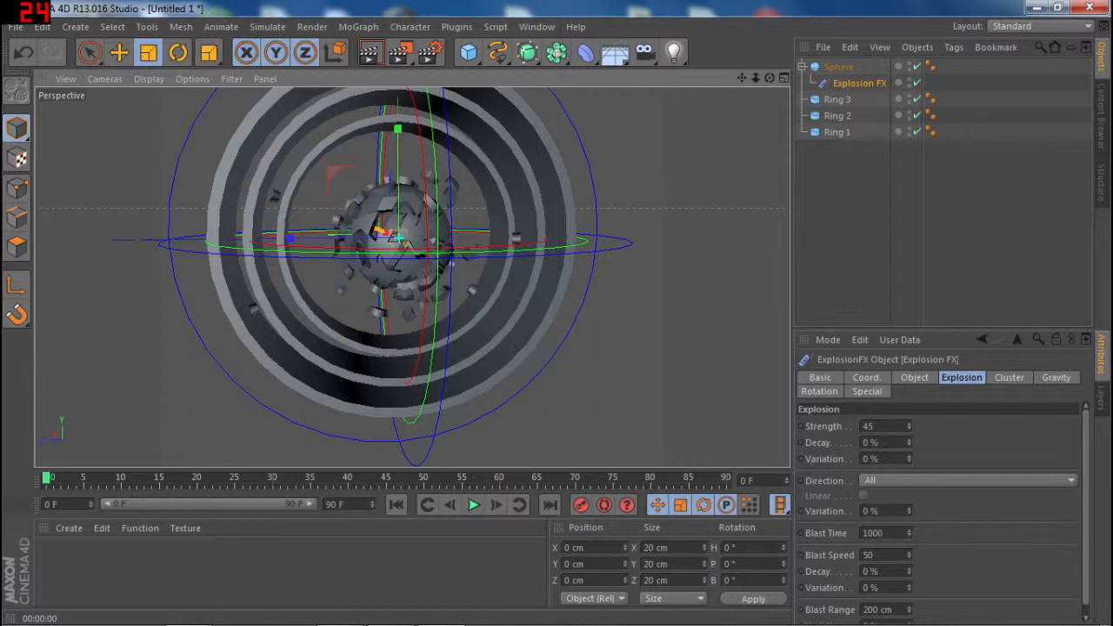
- Reduce the Explosion FX blast range to 54 cm
{"action": "scroll", "coordinate": [915, 544], "scroll_direction": "down", "scroll_amount": 1}
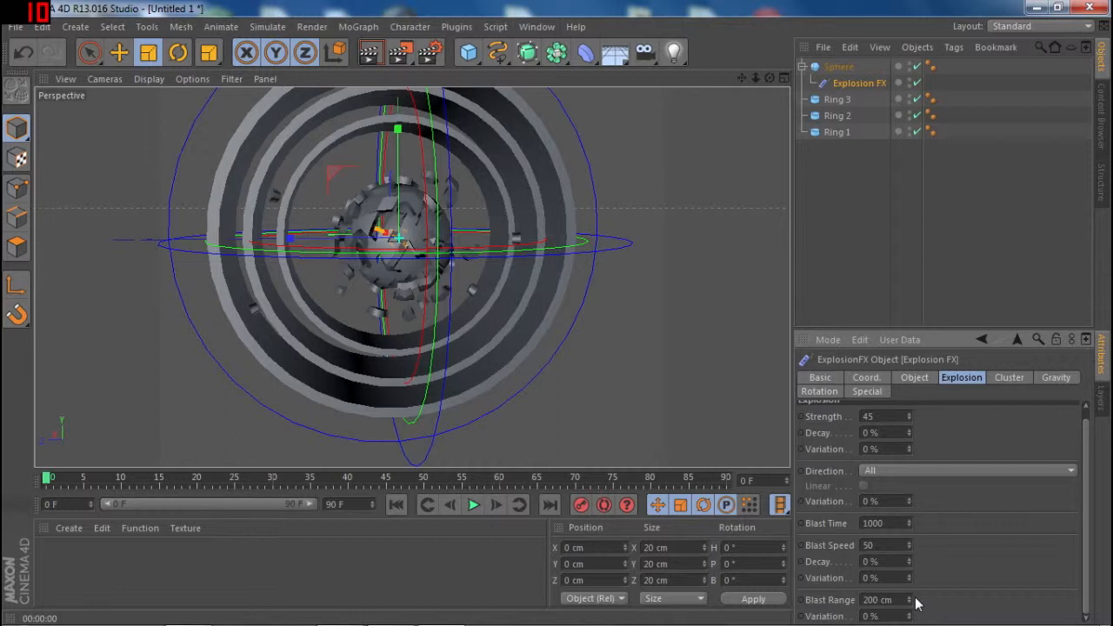
{"action": "double_click", "coordinate": [878, 599]}
{"action": "left_click_drag", "start_coordinate": [908, 601], "coordinate": [910, 601]}
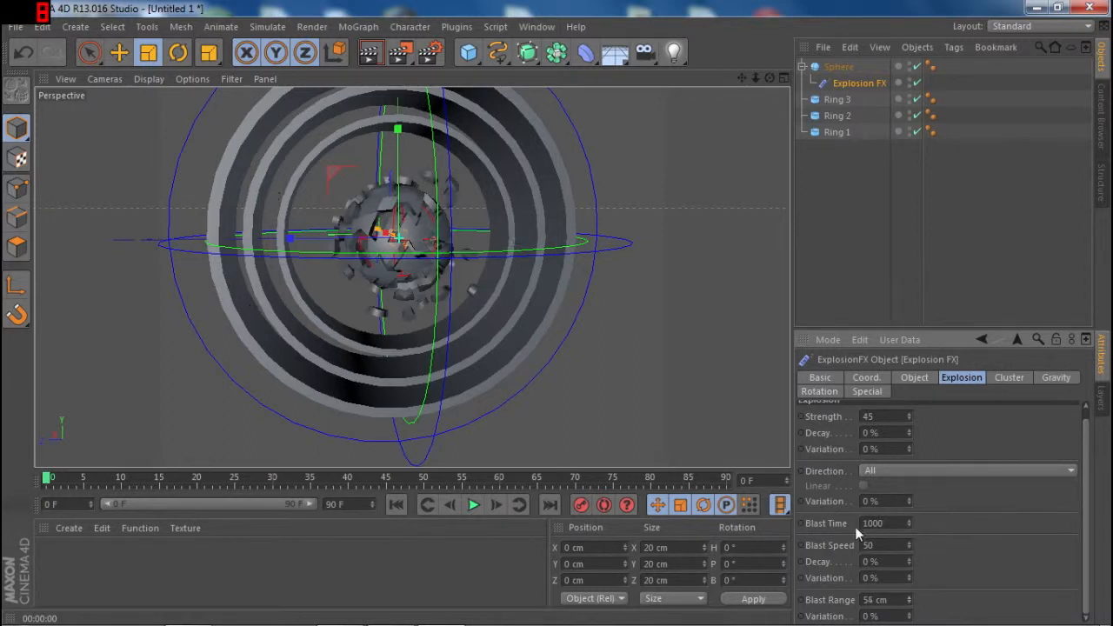
- Render a nearly head-on preview of the rings and exploded sphere, and collapse the sphere's hierarchy
{"action": "left_click_drag", "start_coordinate": [769, 78], "coordinate": [740, 108]}
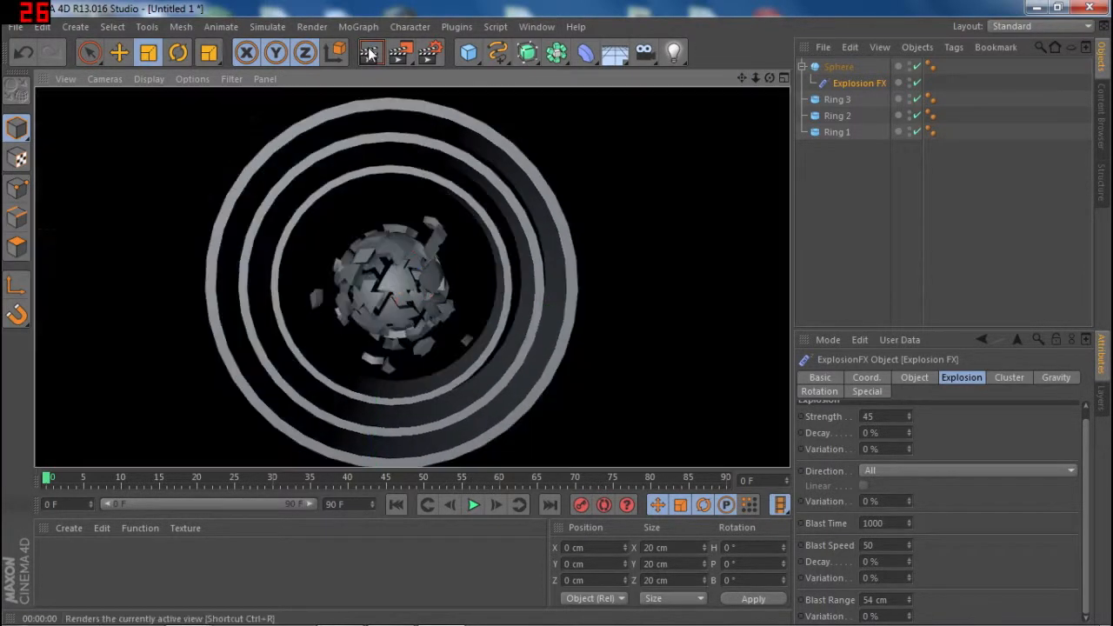
{"action": "left_click", "coordinate": [369, 54]}
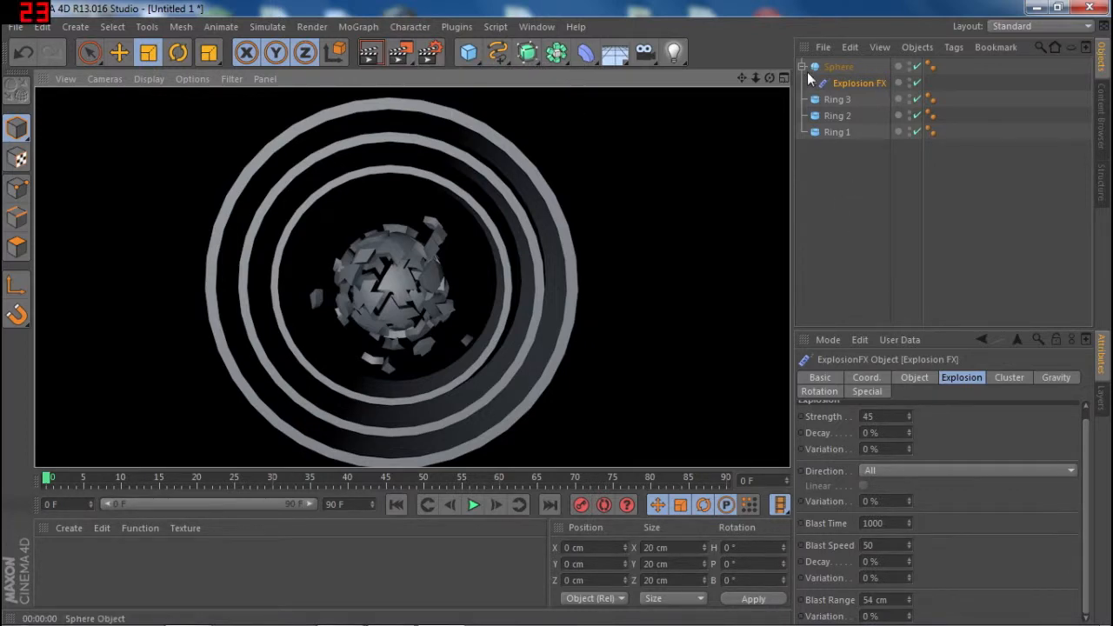
{"action": "left_click", "coordinate": [801, 66]}
{"action": "left_click", "coordinate": [837, 66]}
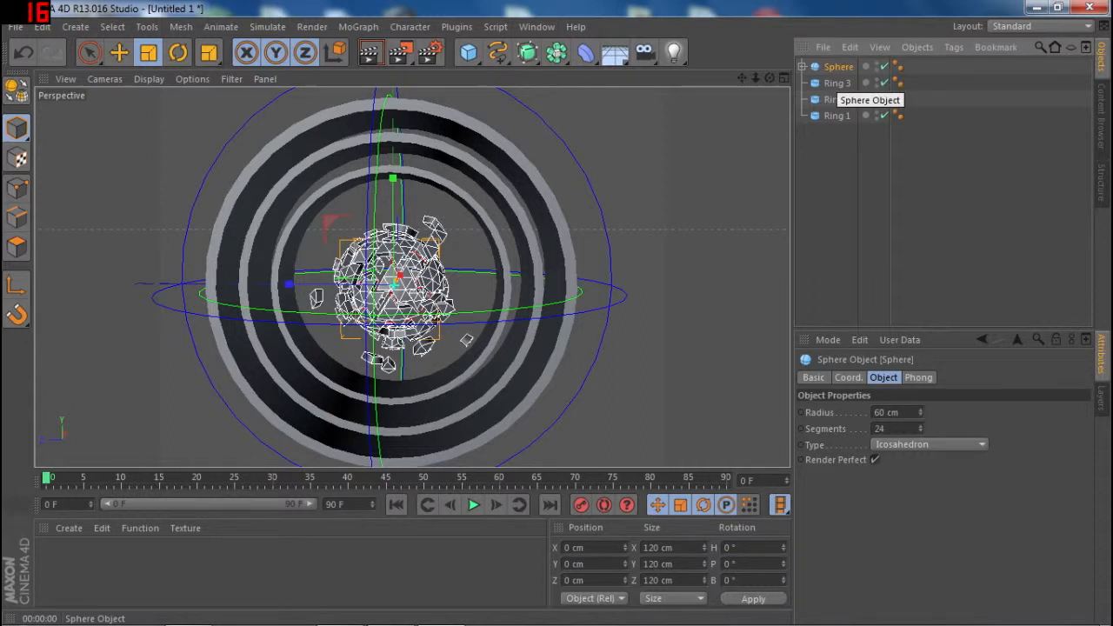
{"action": "double_click", "coordinate": [837, 67]}
{"action": "type", "text": "oRB"}
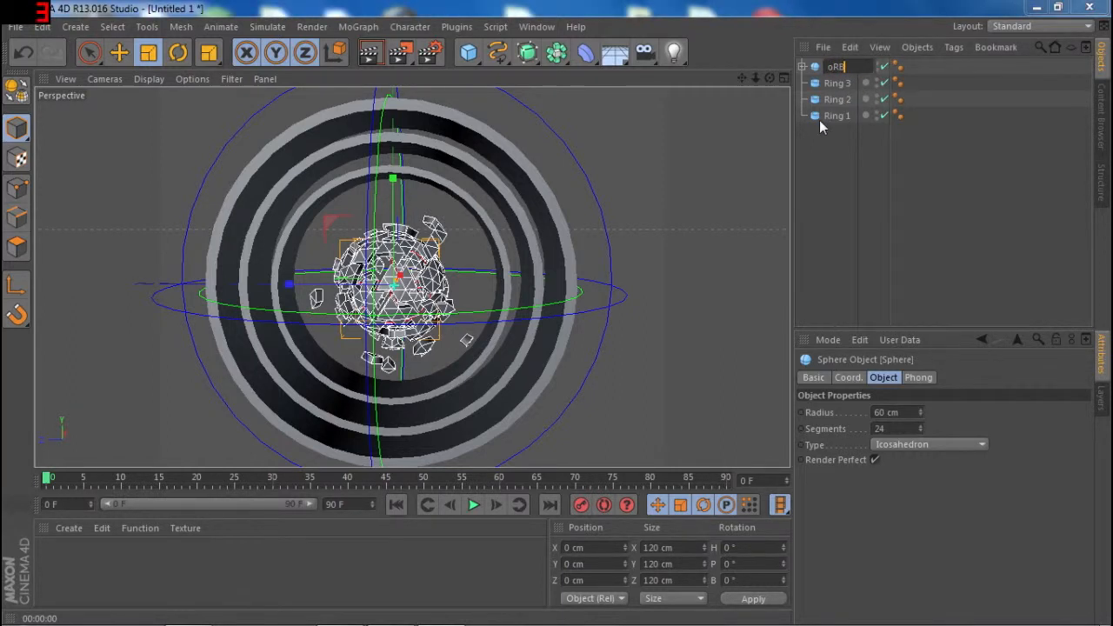
{"action": "key", "text": "Return"}
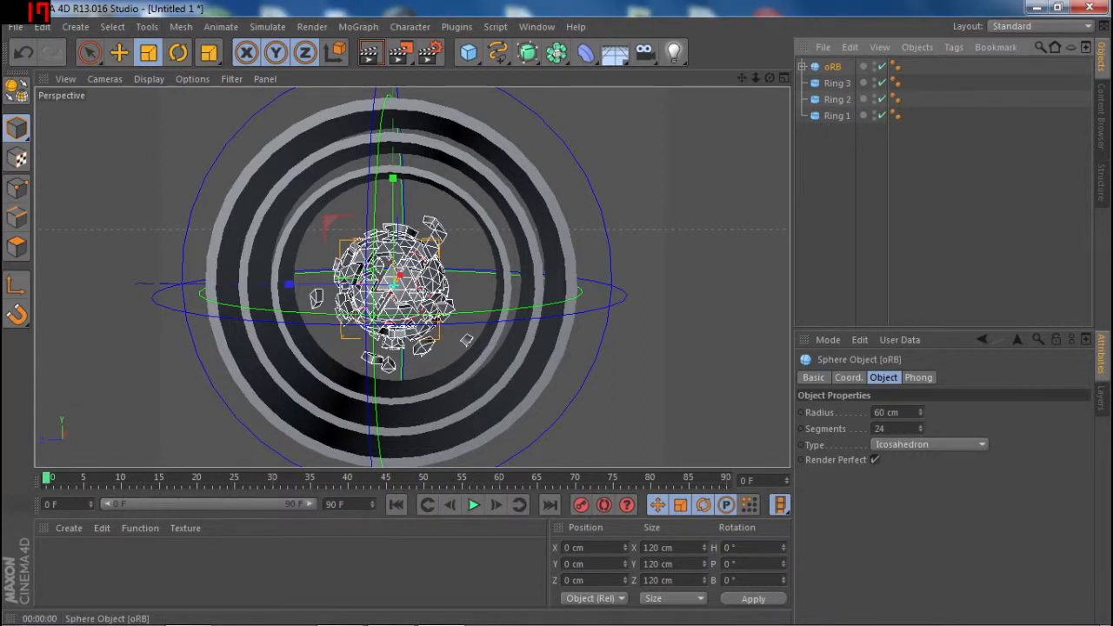
{"action": "double_click", "coordinate": [836, 70]}
{"action": "type", "text": "o"}
{"action": "key", "text": "BackSpace"}
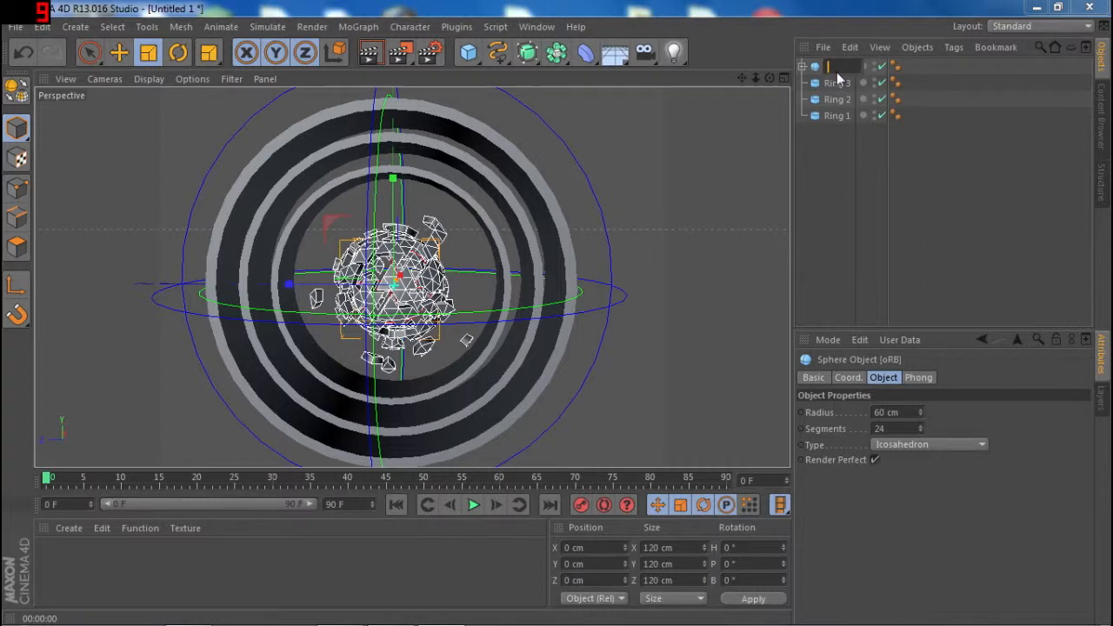
{"action": "key", "text": "Return"}
{"action": "key", "text": "r"}
{"action": "key", "text": "b"}
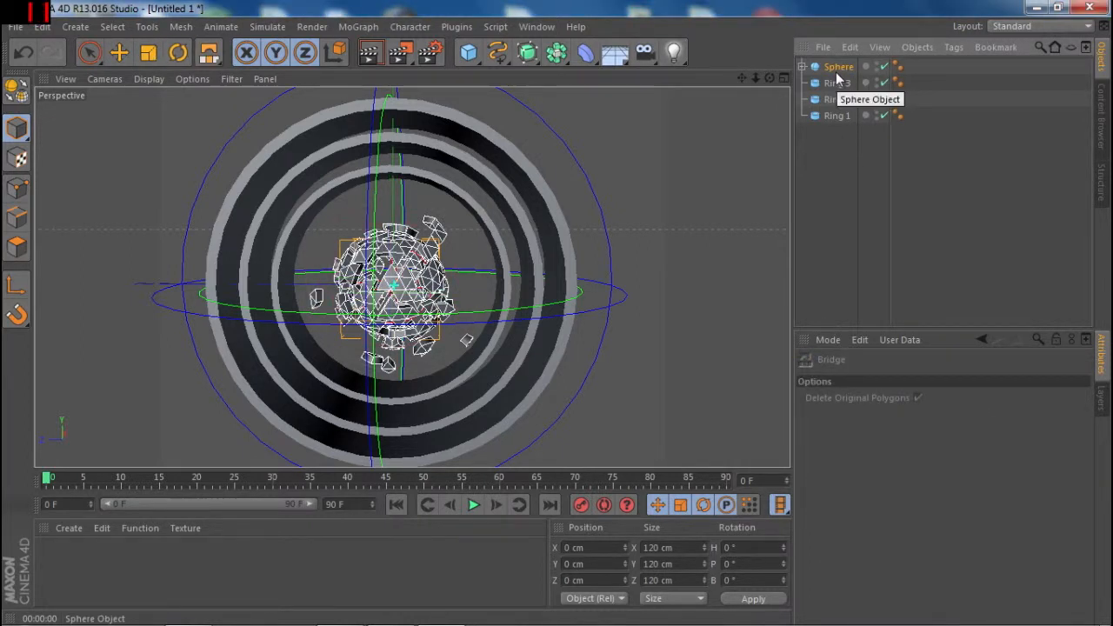
- Rename the sphere as Orb and clear the selection
{"action": "left_click", "coordinate": [839, 68]}
{"action": "double_click", "coordinate": [839, 68]}
{"action": "type", "text": "Orb"}
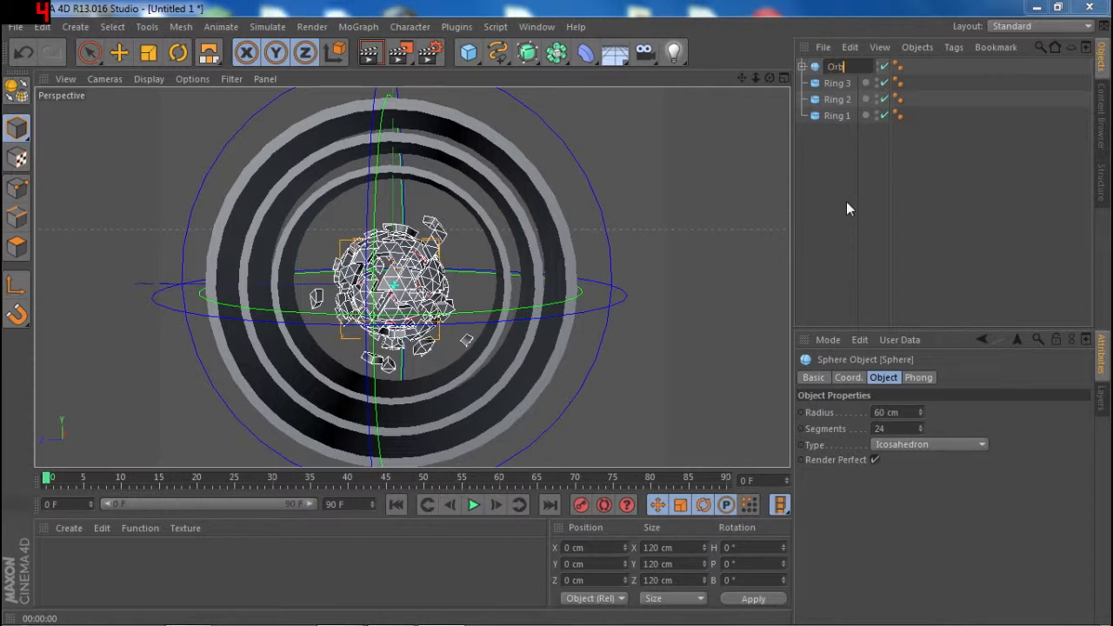
{"action": "key", "text": "Return"}
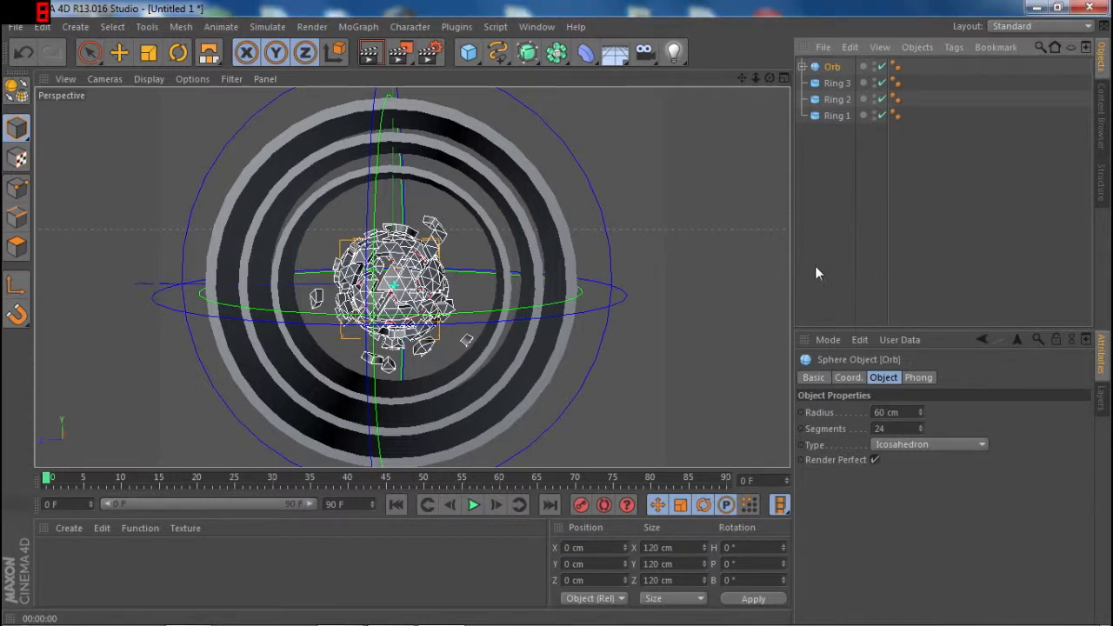
{"action": "left_click", "coordinate": [804, 204]}
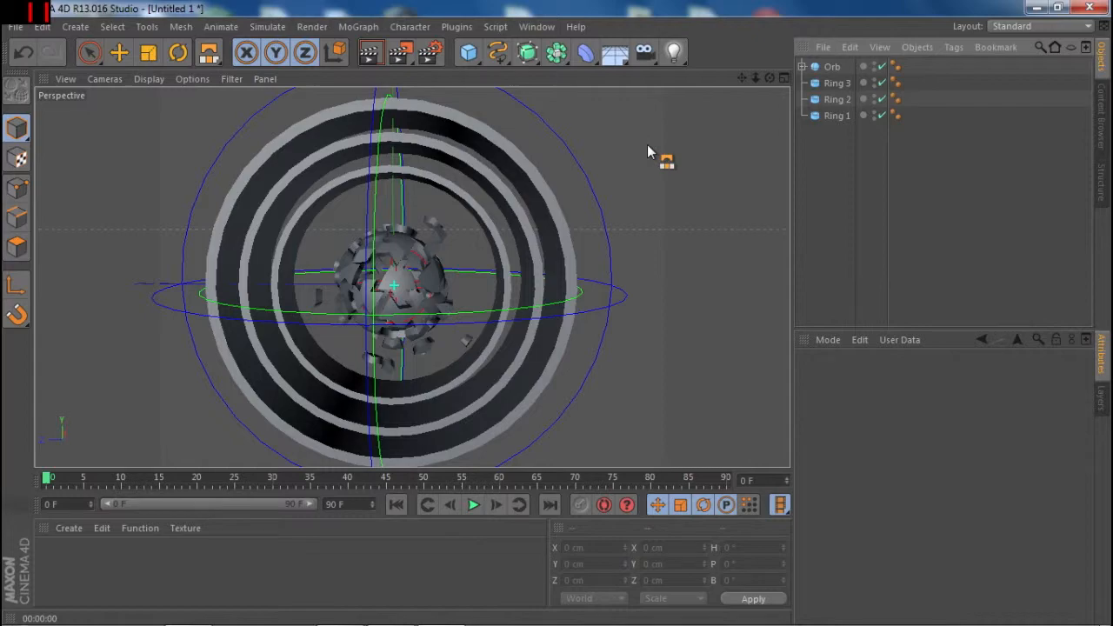
- Switch to Chrome, reload the reference YouTube intro video's page, and return to Cinema 4D
{"action": "left_click", "coordinate": [188, 610]}
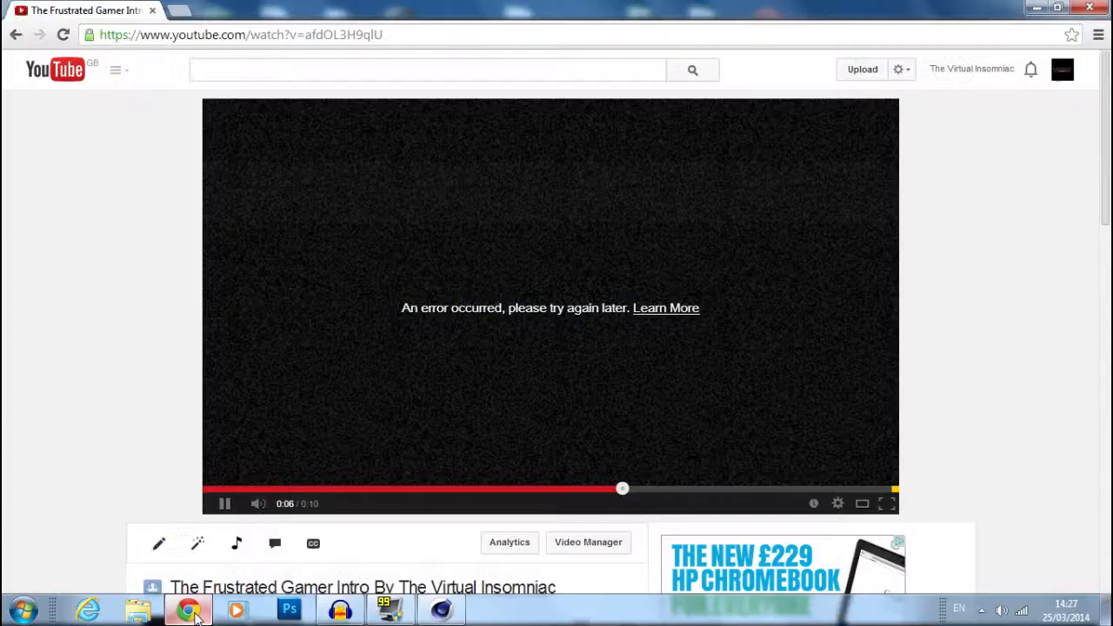
{"action": "left_click", "coordinate": [189, 610]}
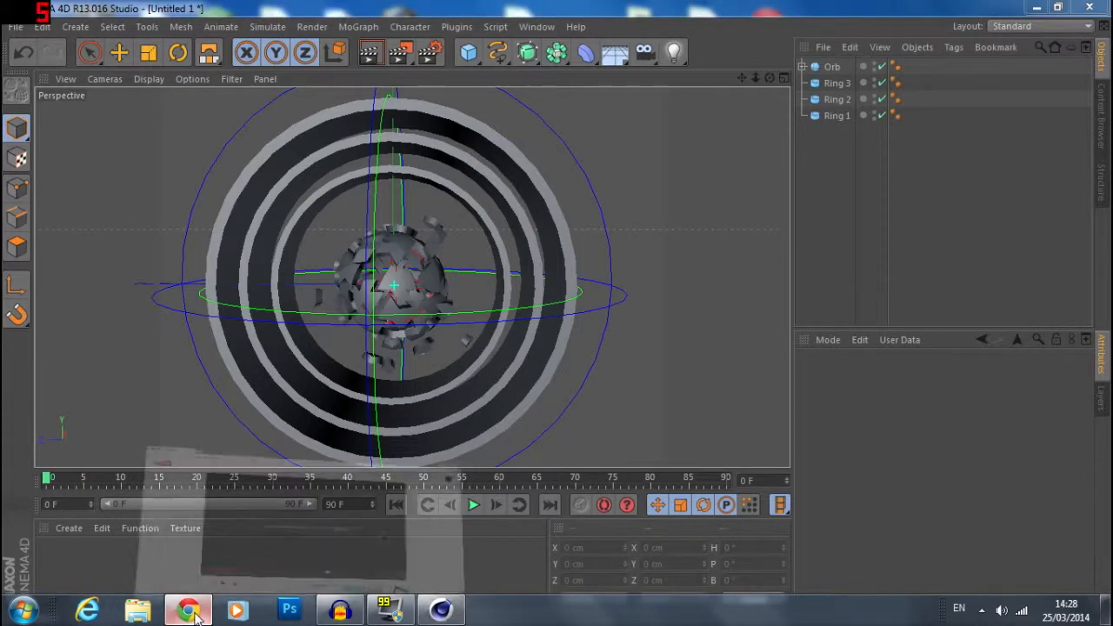
{"action": "left_click", "coordinate": [191, 611]}
{"action": "left_click", "coordinate": [63, 36]}
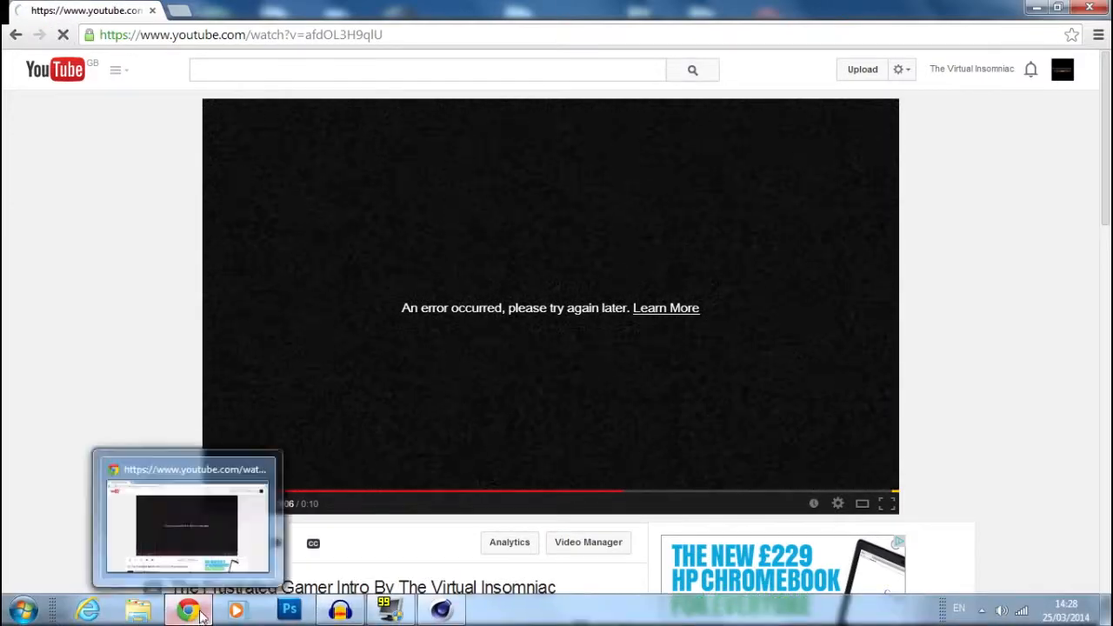
{"action": "left_click", "coordinate": [200, 613]}
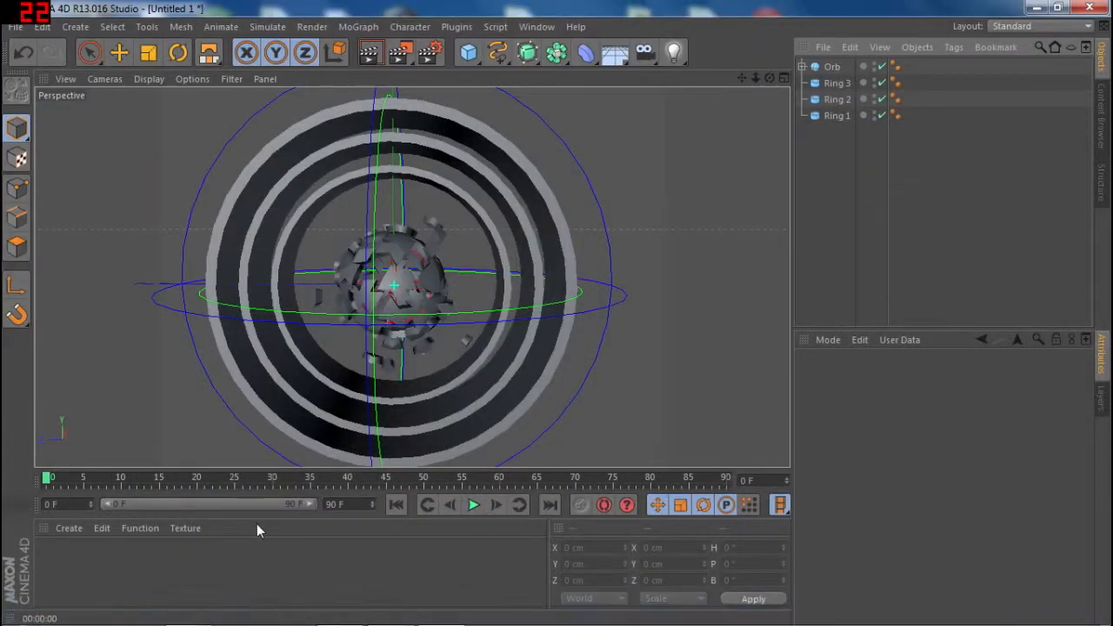
- Add a default omni light at the scene origin inside the exploded orb
{"action": "left_click_drag", "start_coordinate": [269, 464], "coordinate": [321, 369]}
{"action": "left_click_drag", "start_coordinate": [321, 369], "coordinate": [538, 163]}
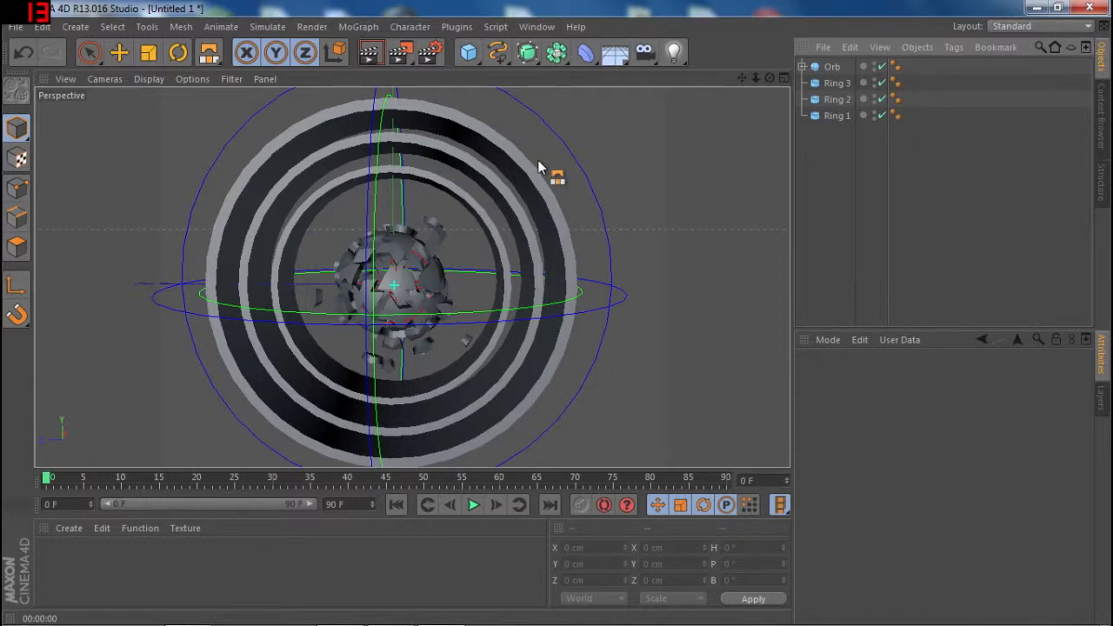
{"action": "left_click", "coordinate": [673, 54]}
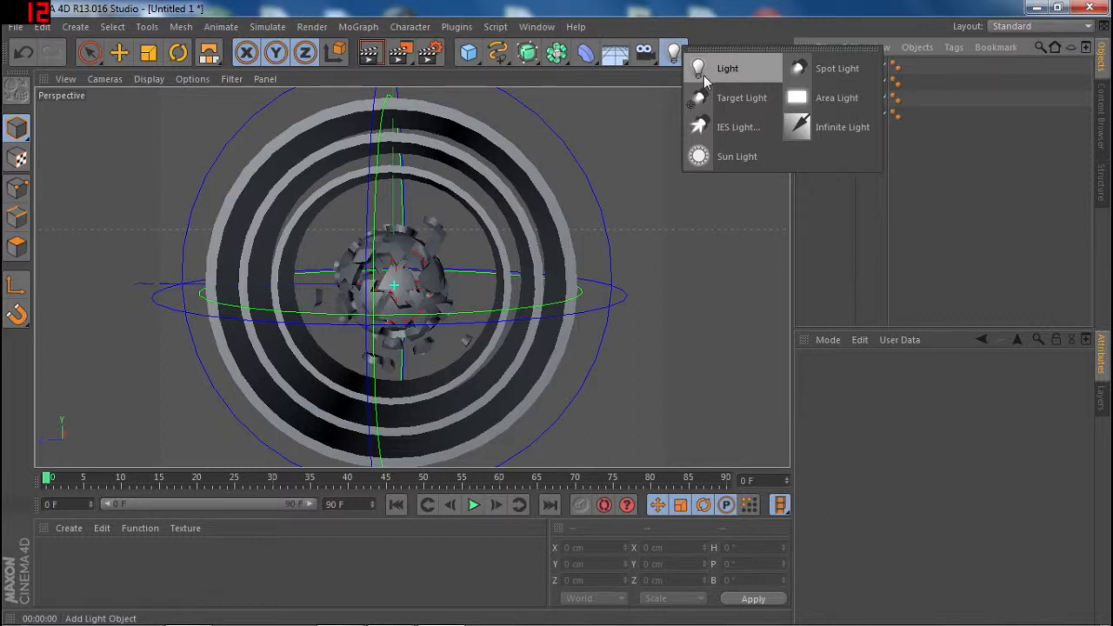
{"action": "left_click", "coordinate": [677, 59]}
{"action": "left_click", "coordinate": [728, 71]}
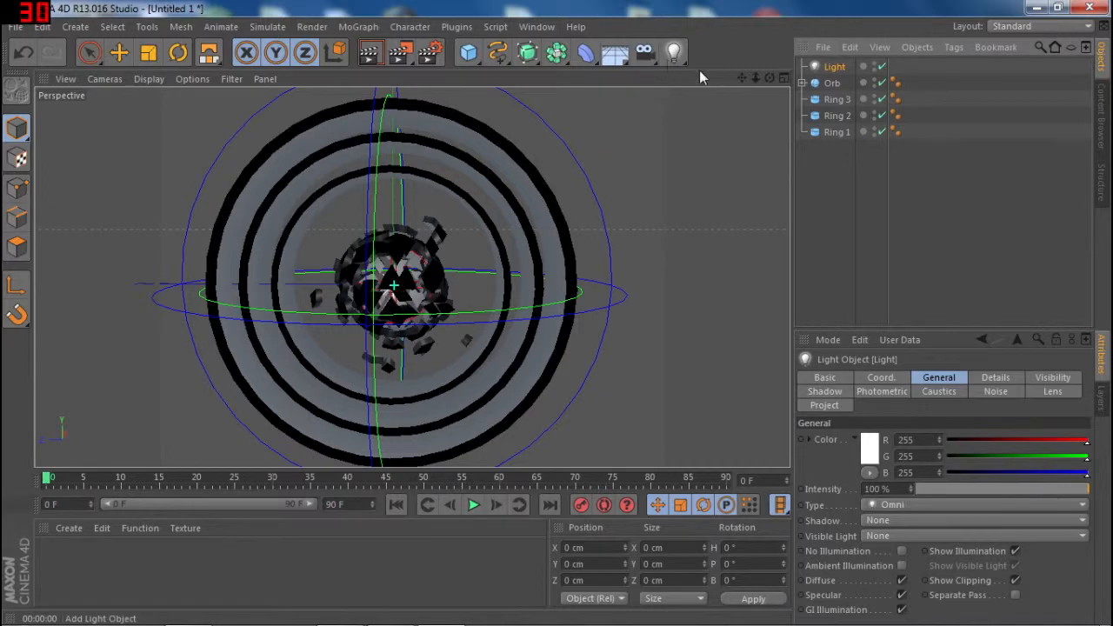
- Set the light's Visible Light option to Volumetric
{"action": "left_click_drag", "start_coordinate": [770, 78], "coordinate": [798, 93]}
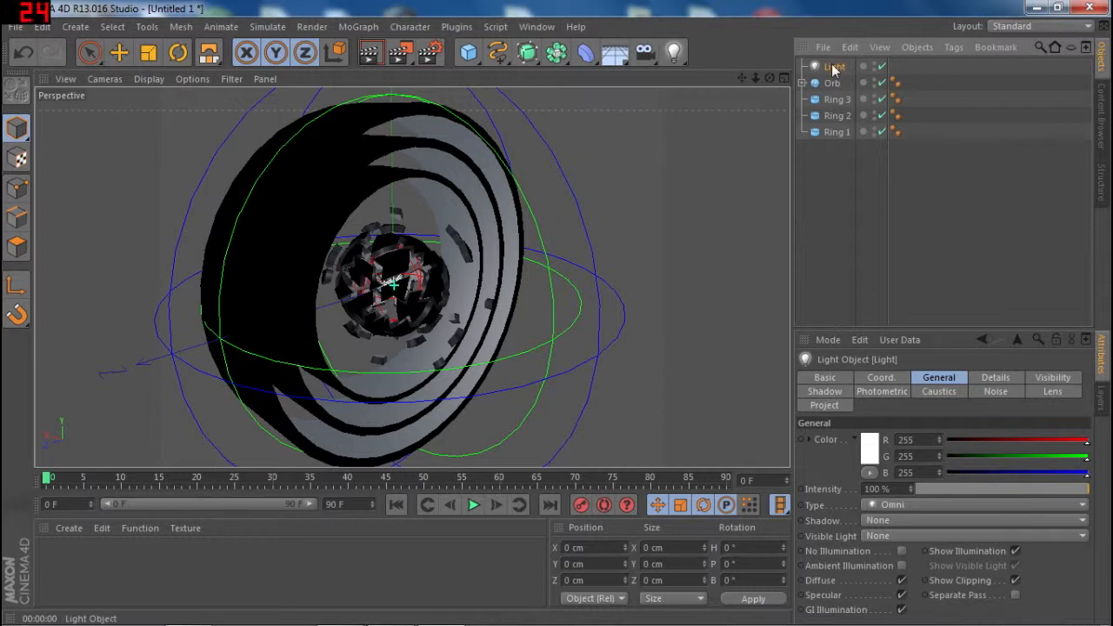
{"action": "left_click", "coordinate": [898, 505]}
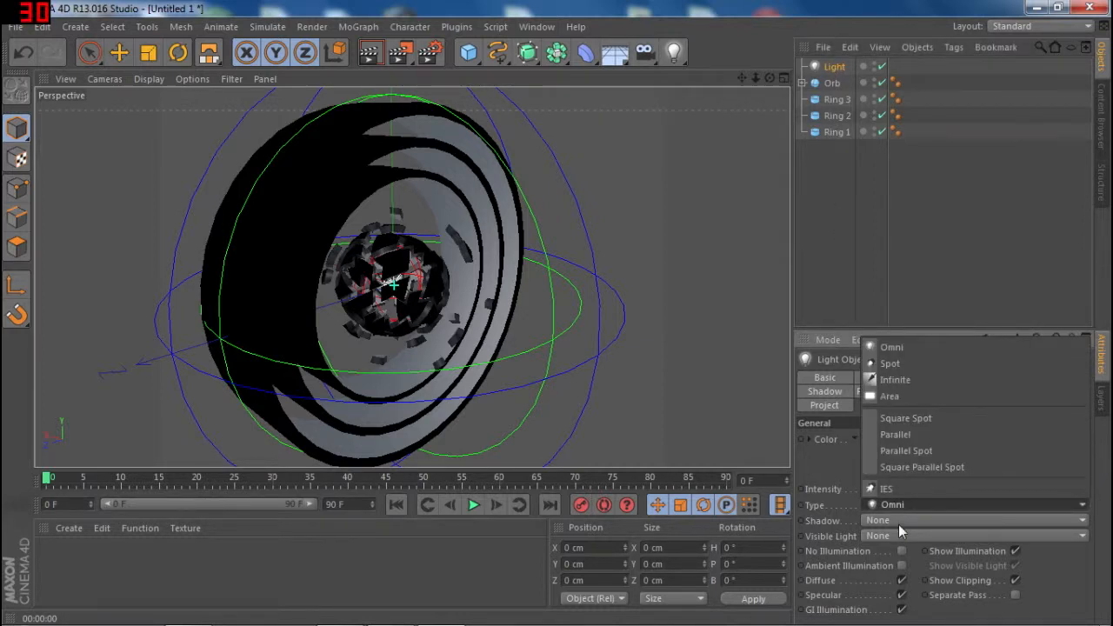
{"action": "left_click", "coordinate": [898, 524]}
{"action": "left_click", "coordinate": [902, 536]}
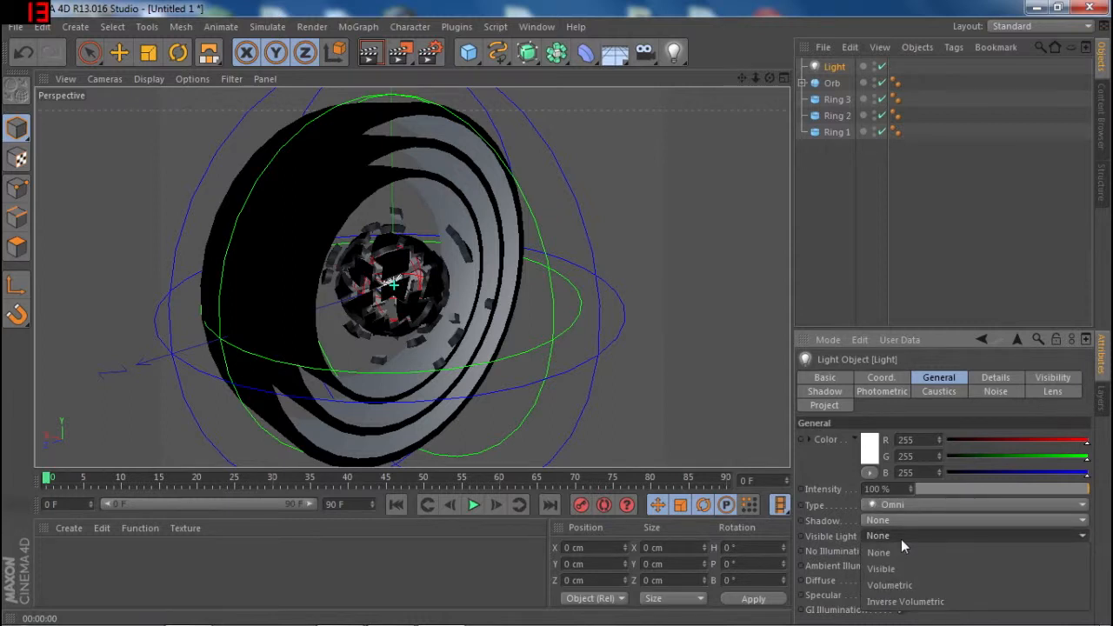
{"action": "left_click", "coordinate": [891, 585]}
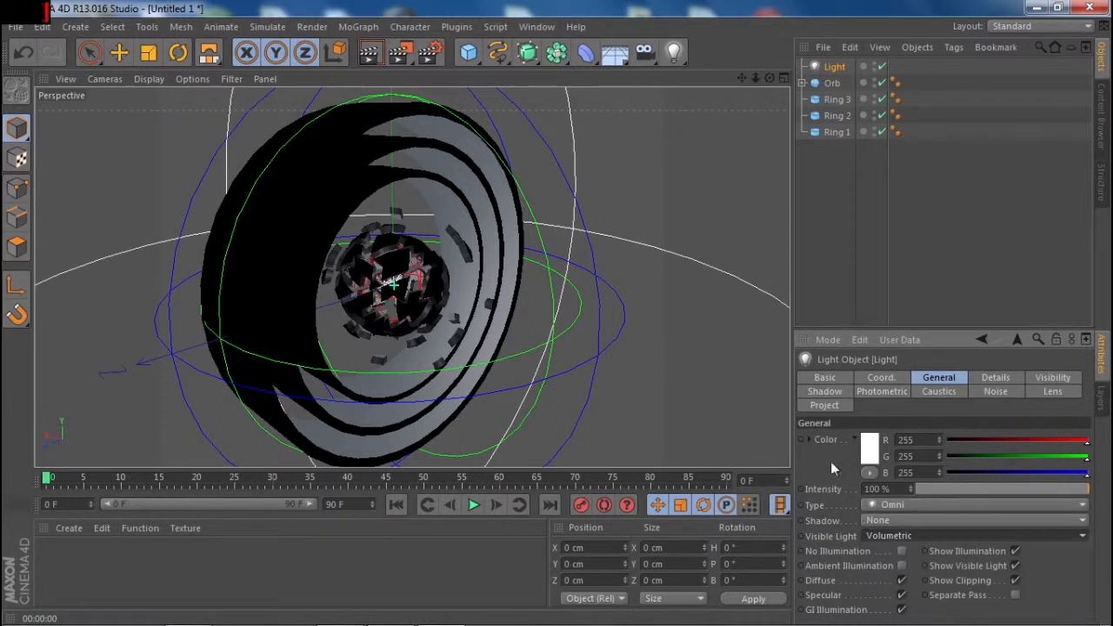
- Render an angled close-up preview of the volumetric light shining through the orb fragments and rings
{"action": "scroll", "coordinate": [648, 264], "scroll_direction": "down", "scroll_amount": 5}
{"action": "scroll", "coordinate": [571, 269], "scroll_direction": "up", "scroll_amount": 6}
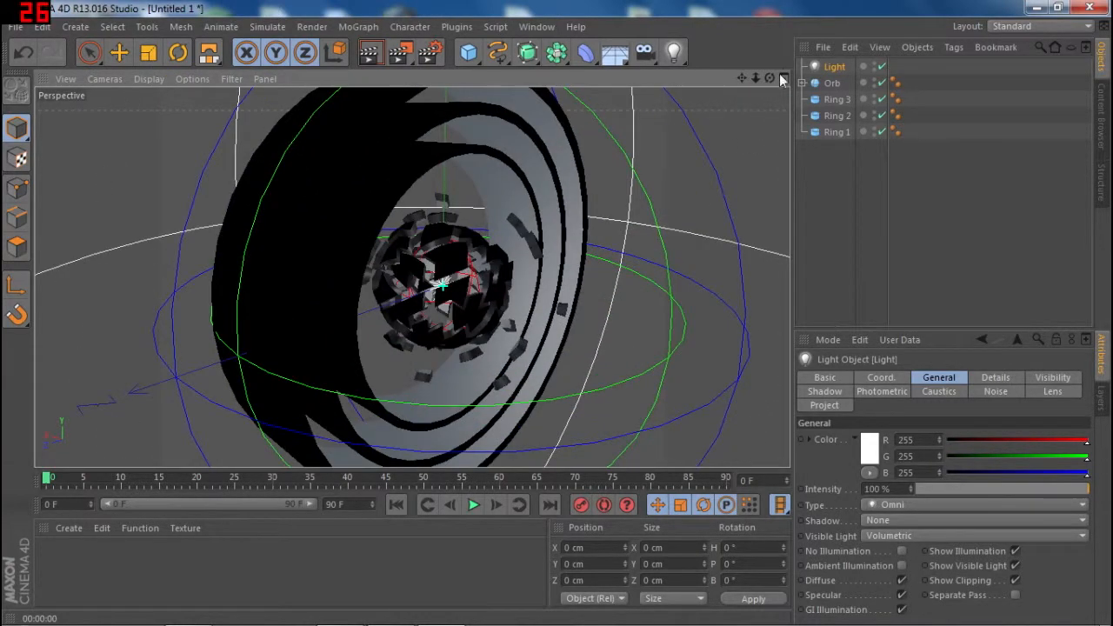
{"action": "left_click_drag", "start_coordinate": [769, 78], "coordinate": [823, 226]}
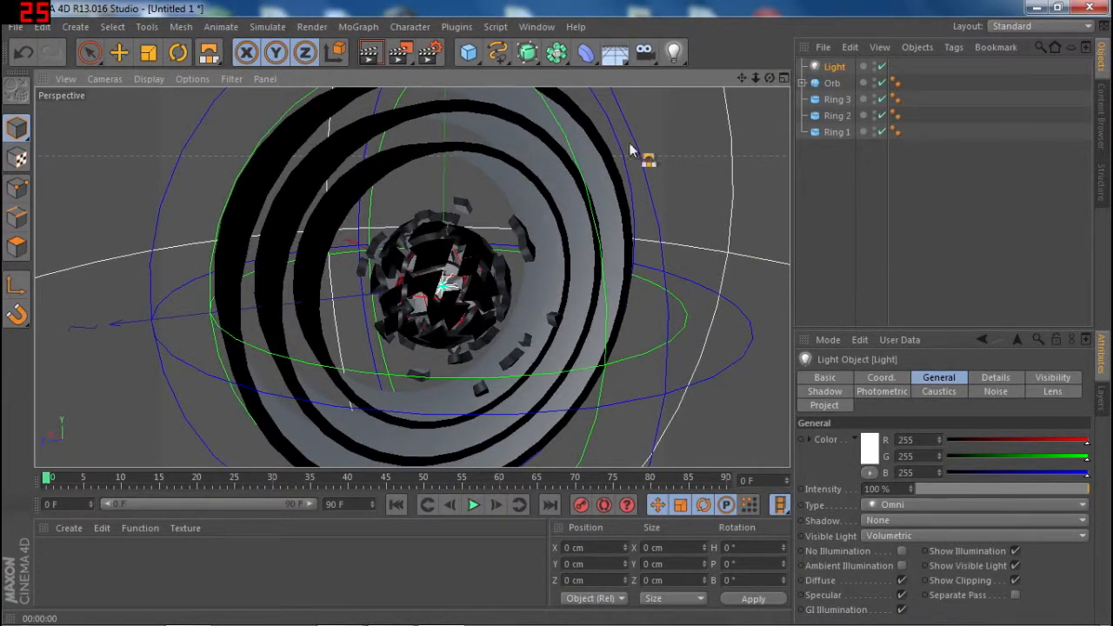
{"action": "scroll", "coordinate": [736, 148], "scroll_direction": "down", "scroll_amount": 5}
{"action": "left_click_drag", "start_coordinate": [742, 78], "coordinate": [669, 106]}
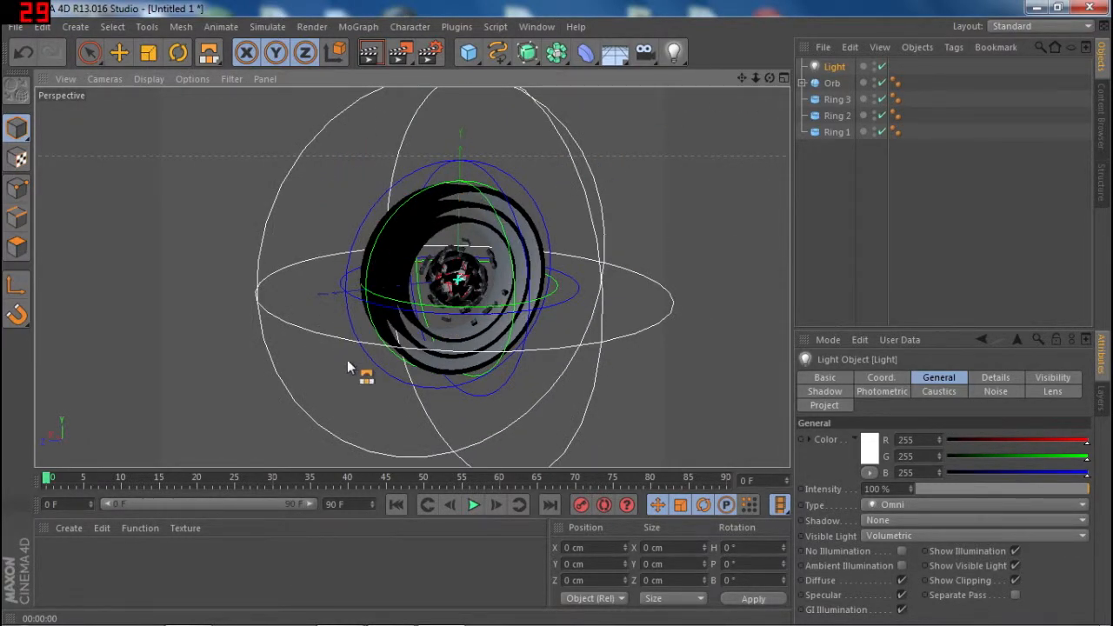
{"action": "scroll", "coordinate": [585, 305], "scroll_direction": "up", "scroll_amount": 6}
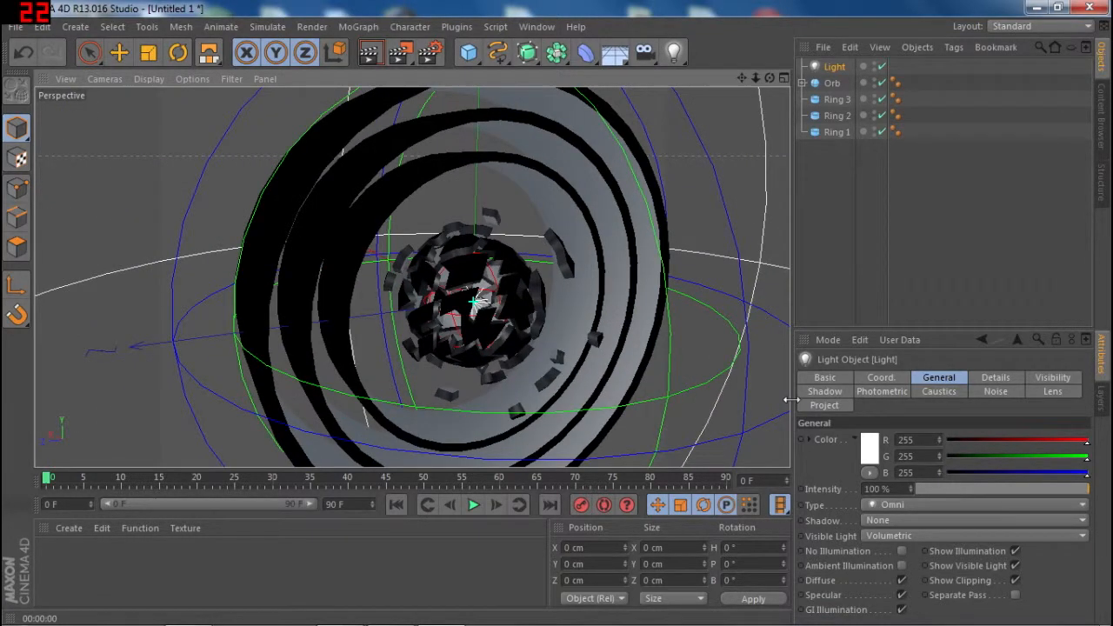
{"action": "left_click", "coordinate": [372, 55]}
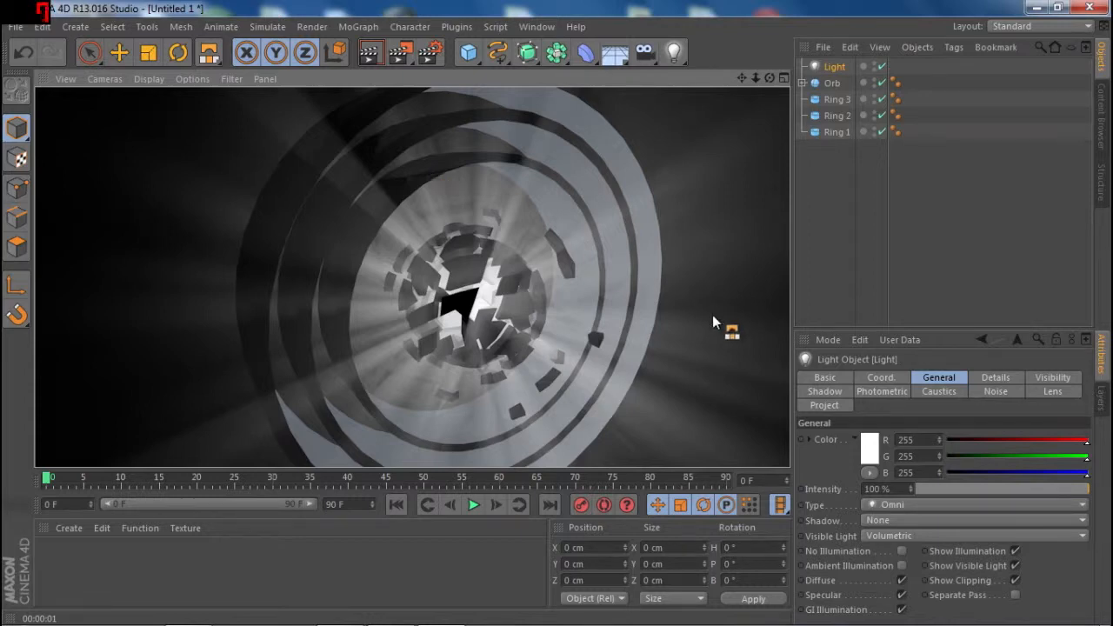
- Try a cyan light color by setting red to 0, and render a preview
{"action": "left_click", "coordinate": [963, 440]}
{"action": "left_click_drag", "start_coordinate": [964, 441], "coordinate": [1092, 442]}
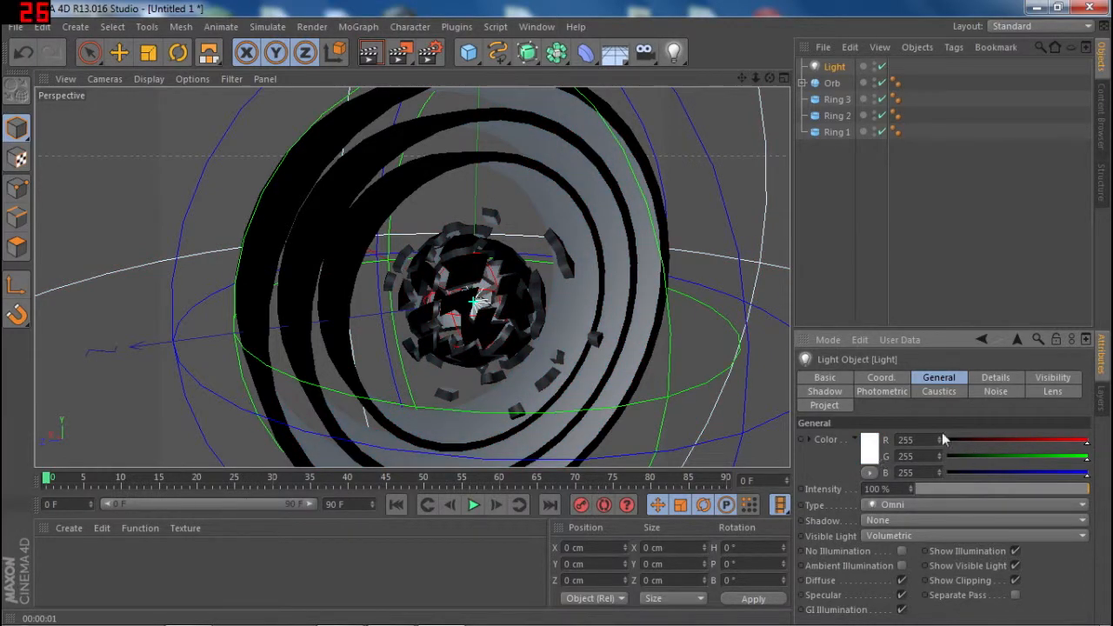
{"action": "left_click_drag", "start_coordinate": [1004, 441], "coordinate": [944, 442]}
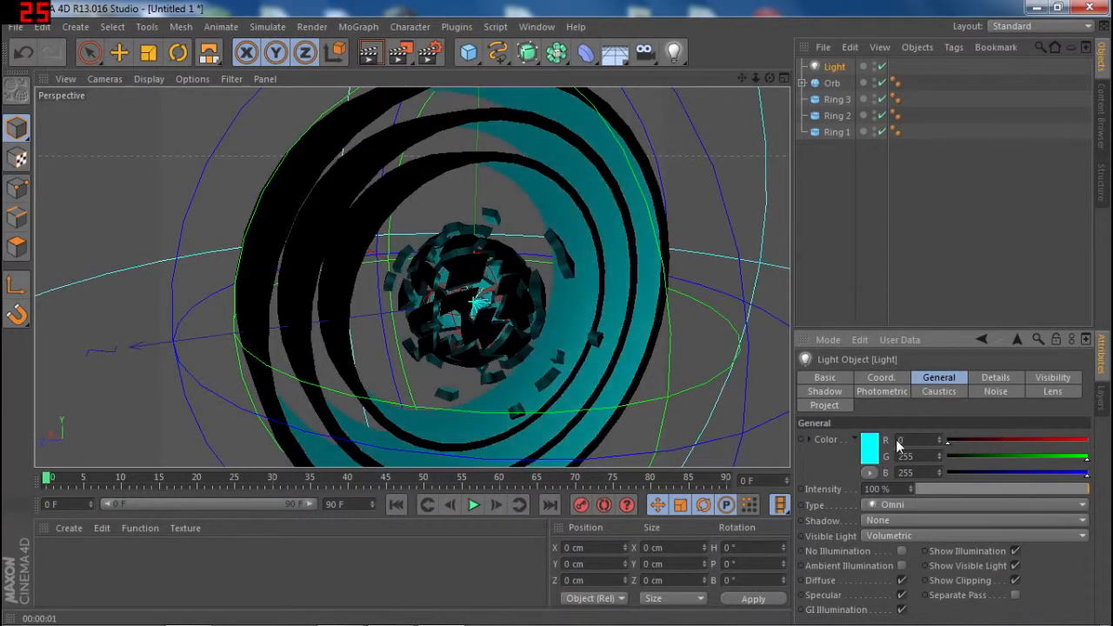
{"action": "left_click", "coordinate": [373, 60]}
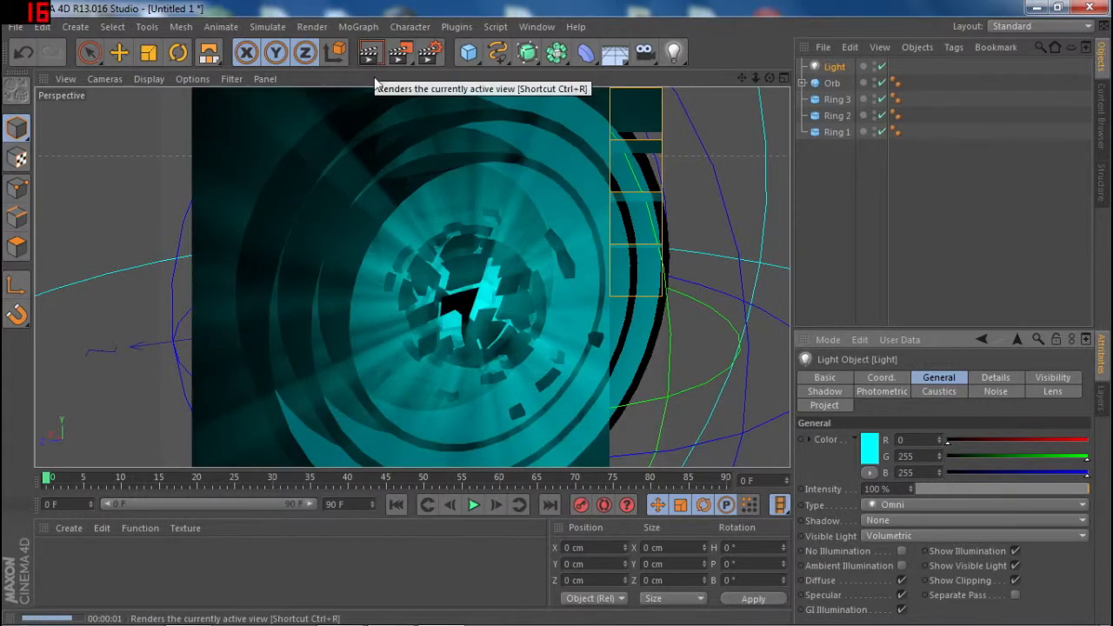
- Try a magenta light color with red 255, green 0 and blue 255, and render a preview
{"action": "left_click_drag", "start_coordinate": [1023, 456], "coordinate": [883, 468]}
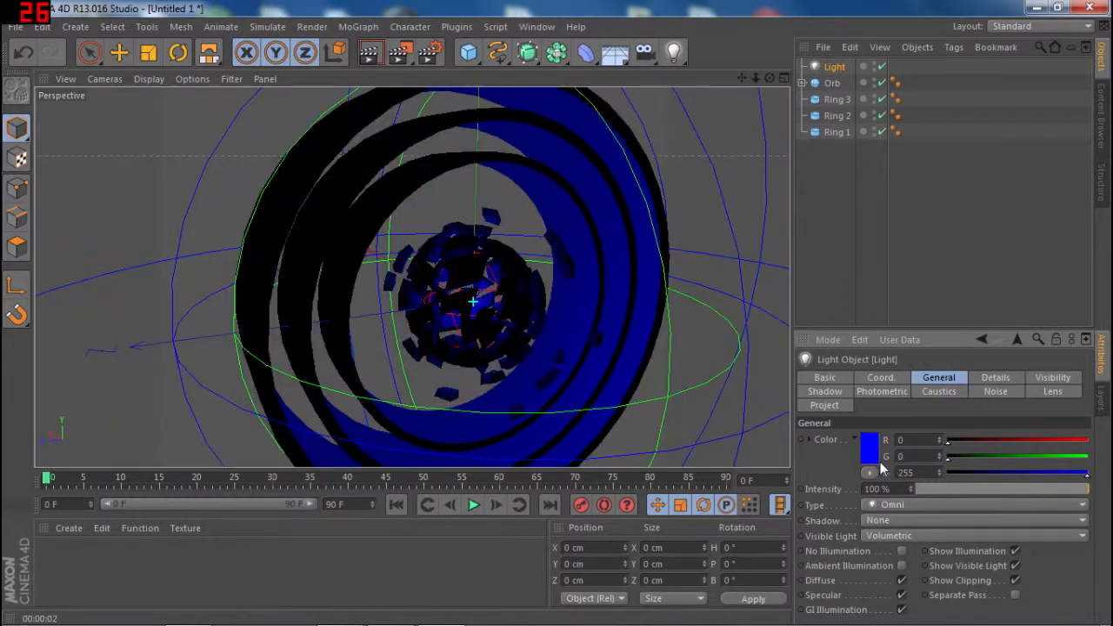
{"action": "left_click_drag", "start_coordinate": [991, 443], "coordinate": [1089, 443]}
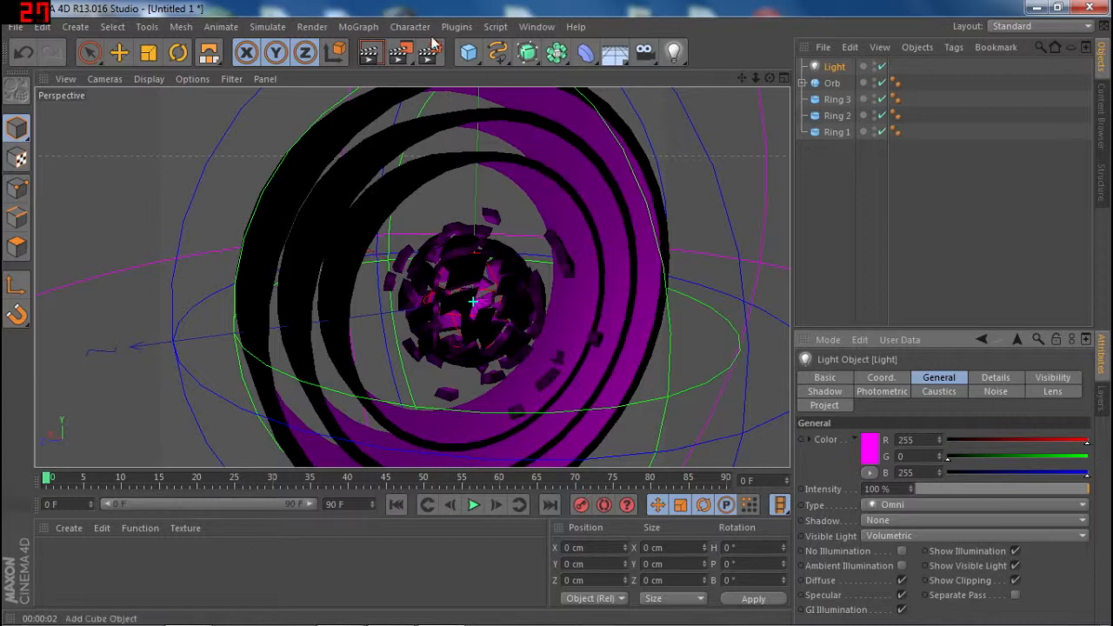
{"action": "left_click", "coordinate": [371, 54]}
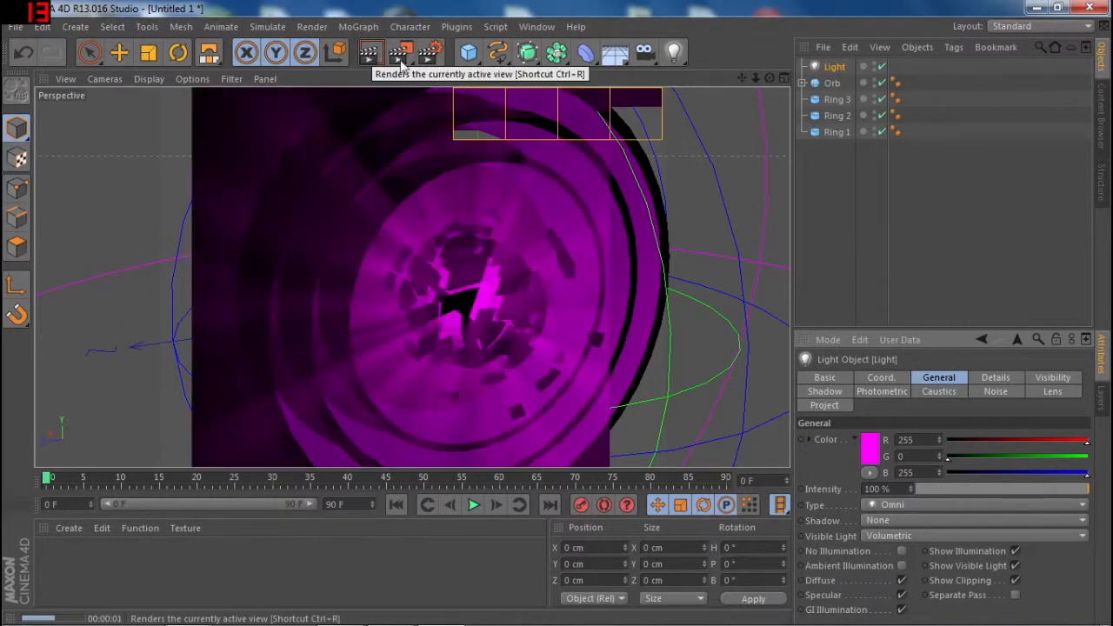
- Set the light color to pure green with red 0, green 255 and blue 0, and render a preview
{"action": "left_click_drag", "start_coordinate": [969, 454], "coordinate": [943, 440]}
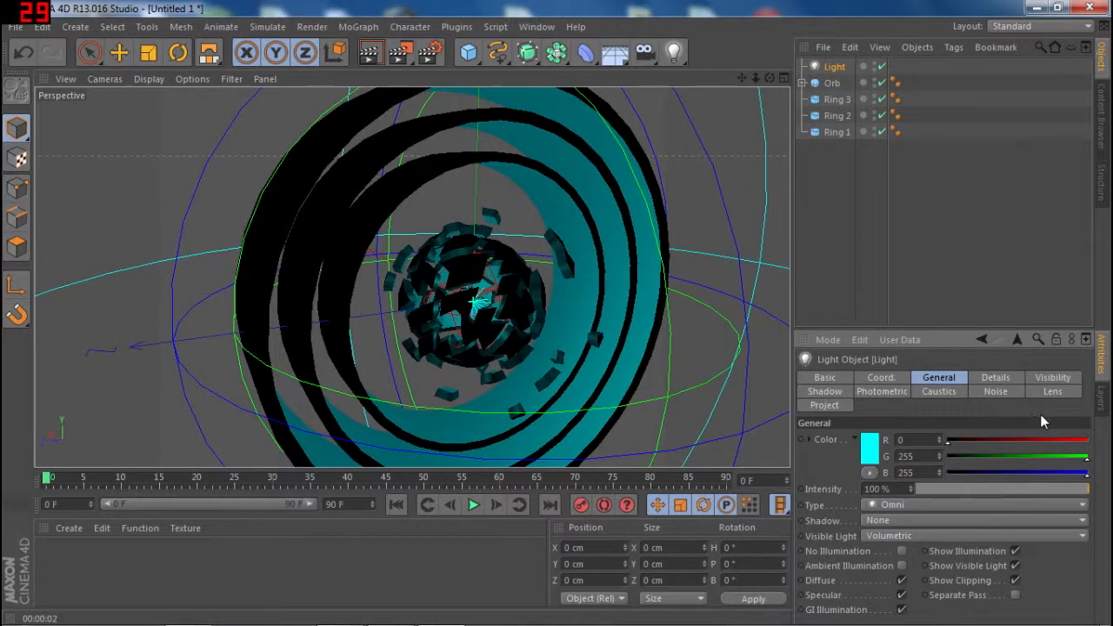
{"action": "left_click_drag", "start_coordinate": [1041, 472], "coordinate": [946, 472]}
{"action": "left_click", "coordinate": [367, 56]}
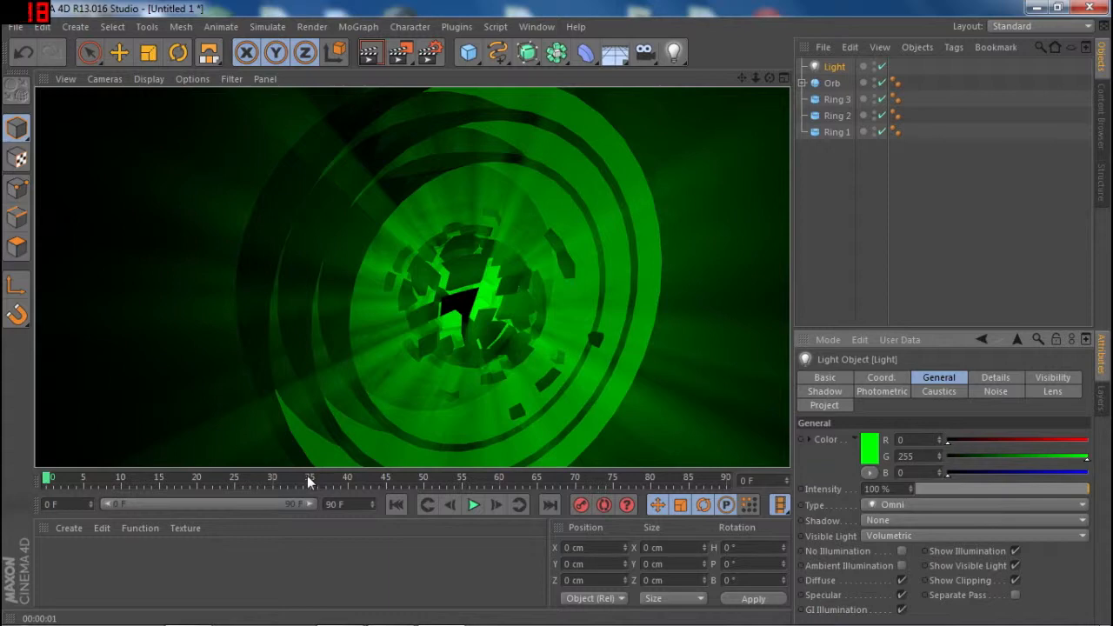
- Select Ring 1, the innermost tube, and activate the Rotate tool for it
{"action": "left_click_drag", "start_coordinate": [69, 480], "coordinate": [46, 478]}
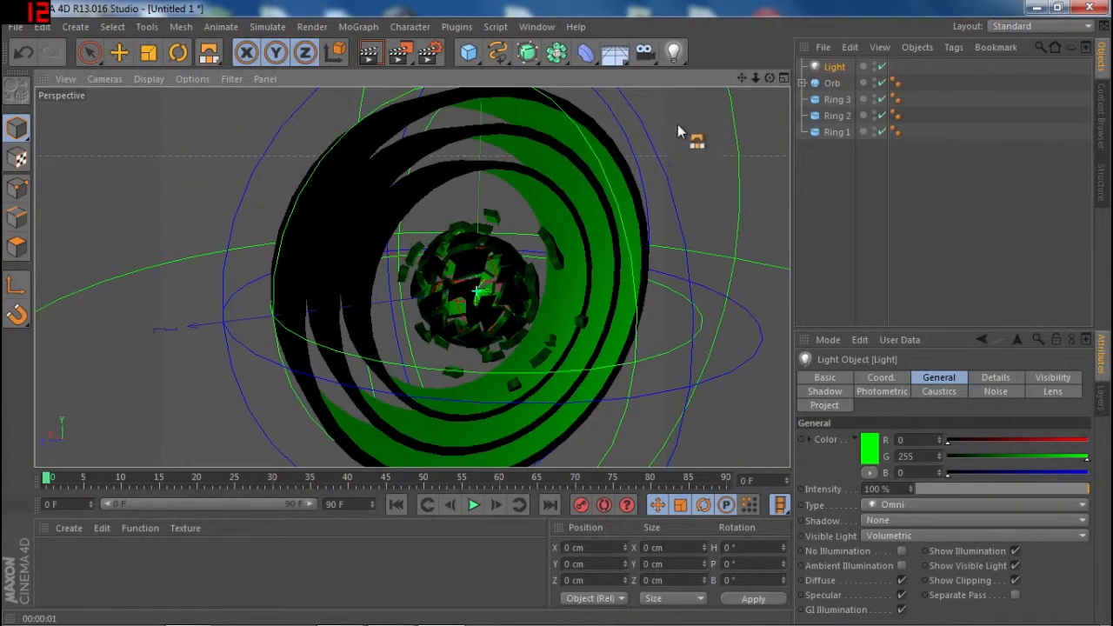
{"action": "left_click_drag", "start_coordinate": [769, 78], "coordinate": [765, 80]}
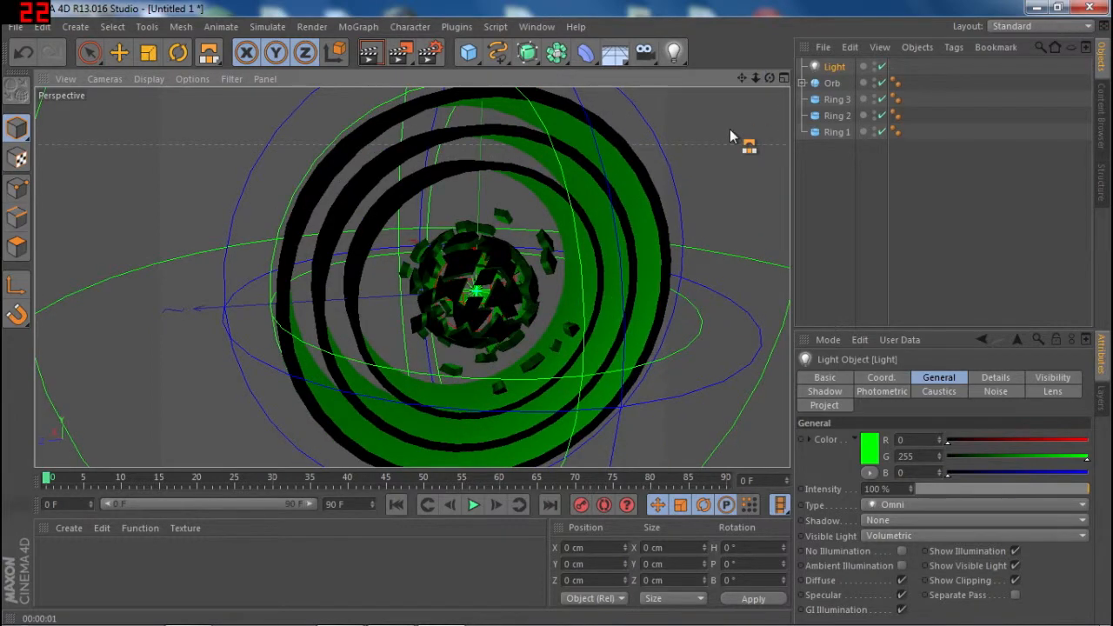
{"action": "scroll", "coordinate": [729, 129], "scroll_direction": "down", "scroll_amount": 2}
{"action": "scroll", "coordinate": [730, 129], "scroll_direction": "up", "scroll_amount": 1}
{"action": "left_click_drag", "start_coordinate": [745, 77], "coordinate": [670, 122]}
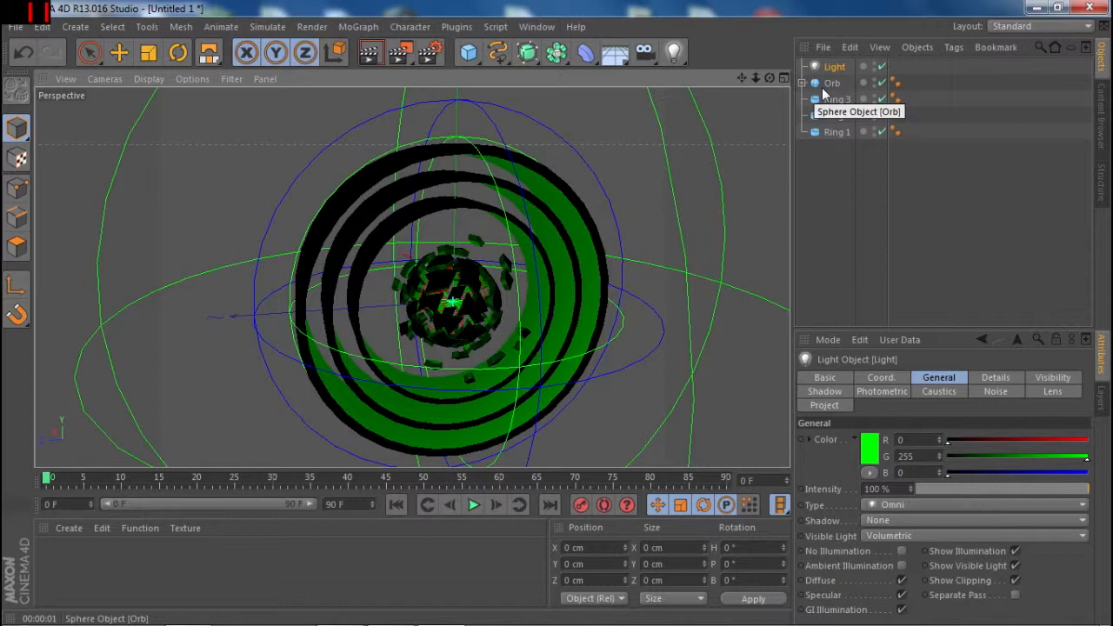
{"action": "left_click", "coordinate": [836, 133]}
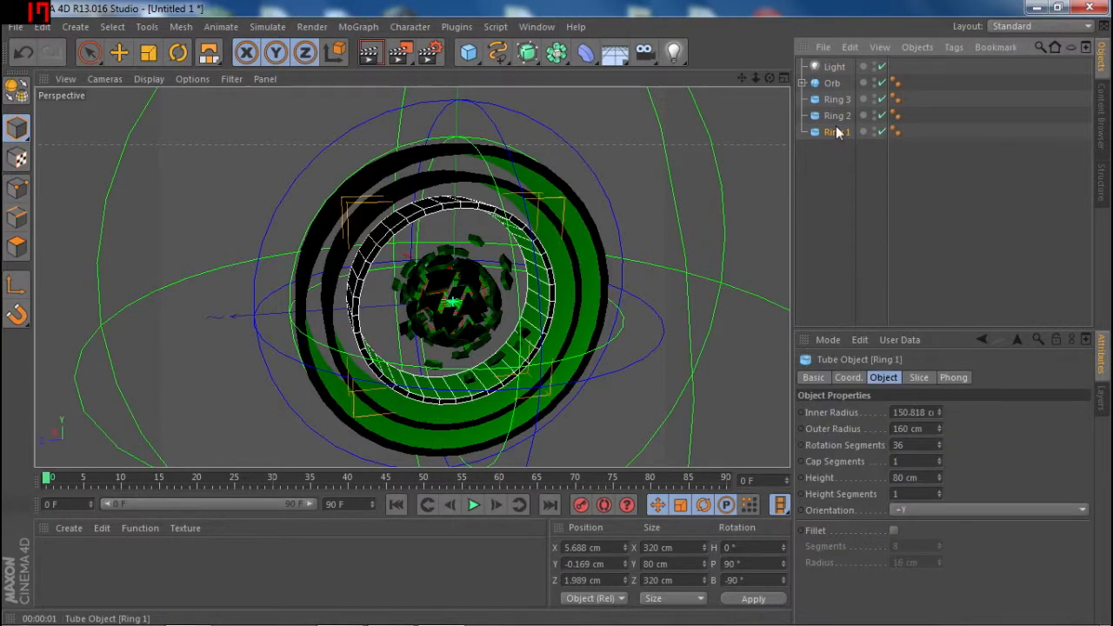
{"action": "left_click", "coordinate": [837, 116]}
{"action": "left_click", "coordinate": [836, 100]}
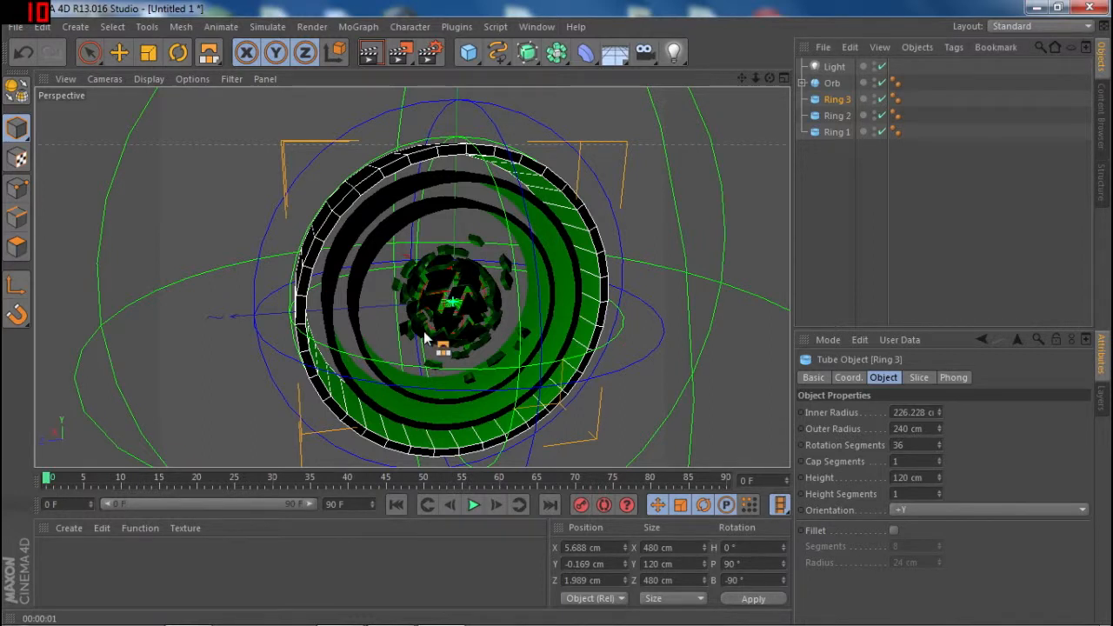
{"action": "left_click", "coordinate": [831, 132]}
{"action": "left_click_drag", "start_coordinate": [829, 131], "coordinate": [658, 348]}
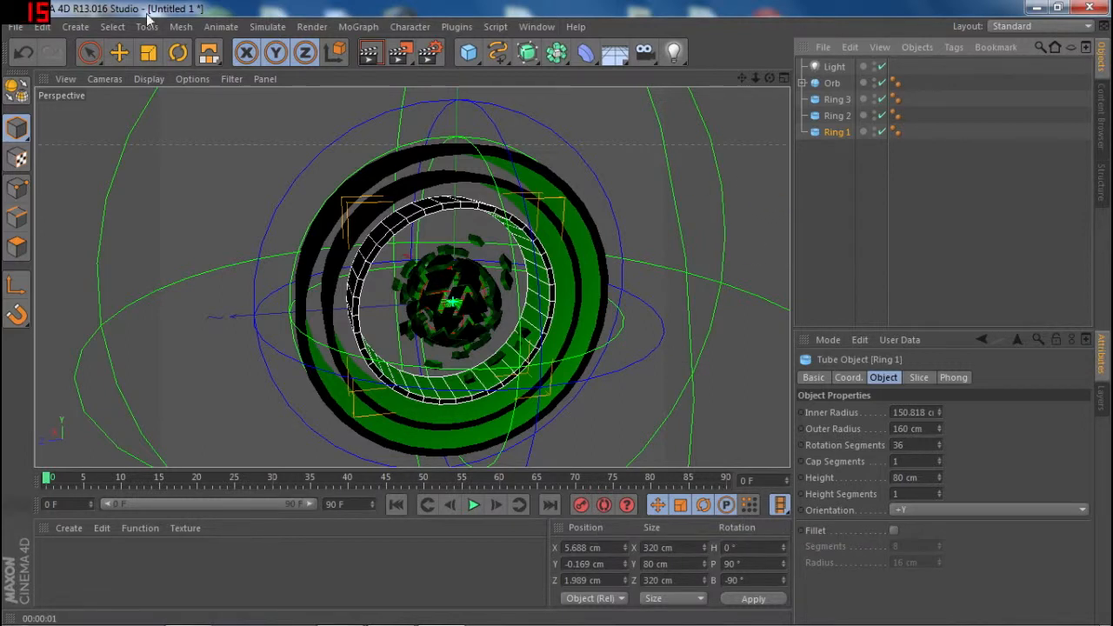
{"action": "left_click", "coordinate": [178, 52]}
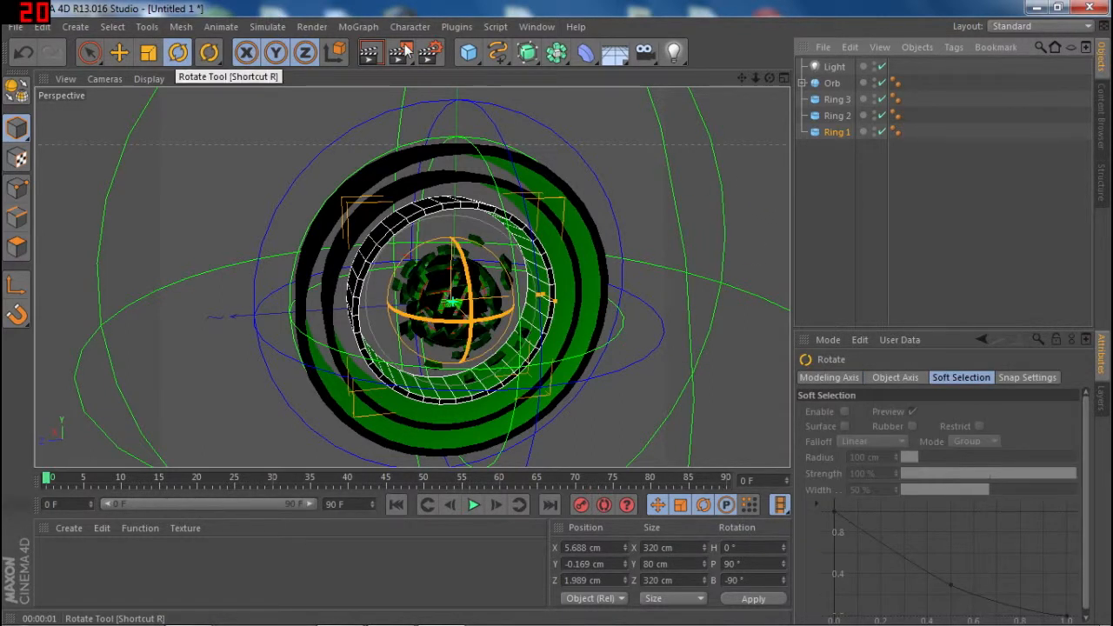
{"action": "left_click", "coordinate": [837, 131]}
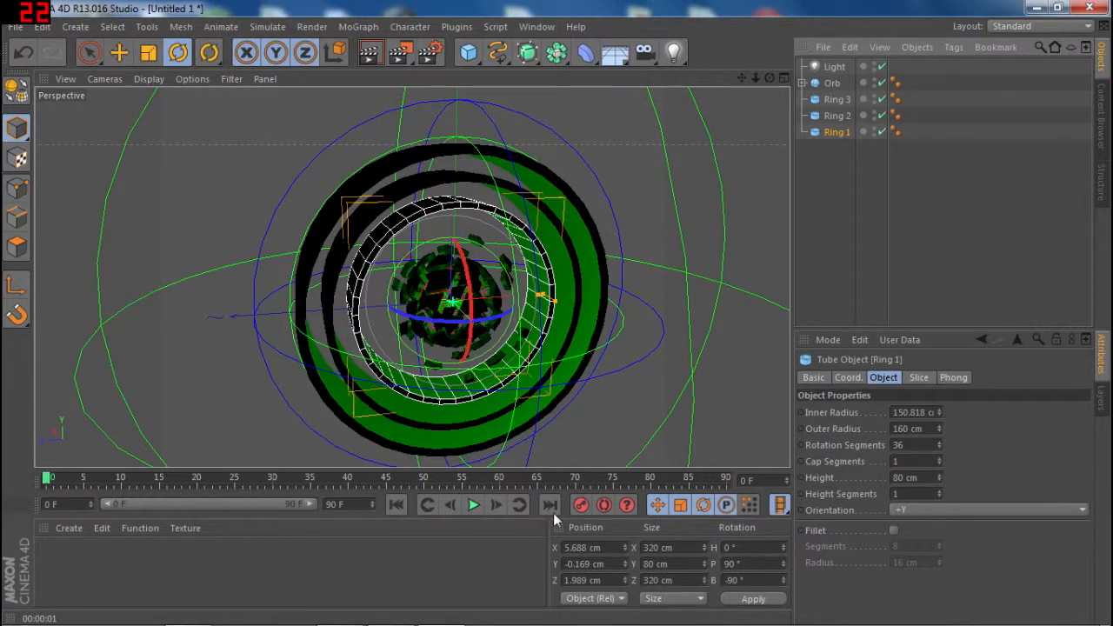
- Try rotating Ring 1 at frame 90 without automatic keyframing, undo the rotation, and return to frame 0
{"action": "left_click_drag", "start_coordinate": [382, 478], "coordinate": [727, 477]}
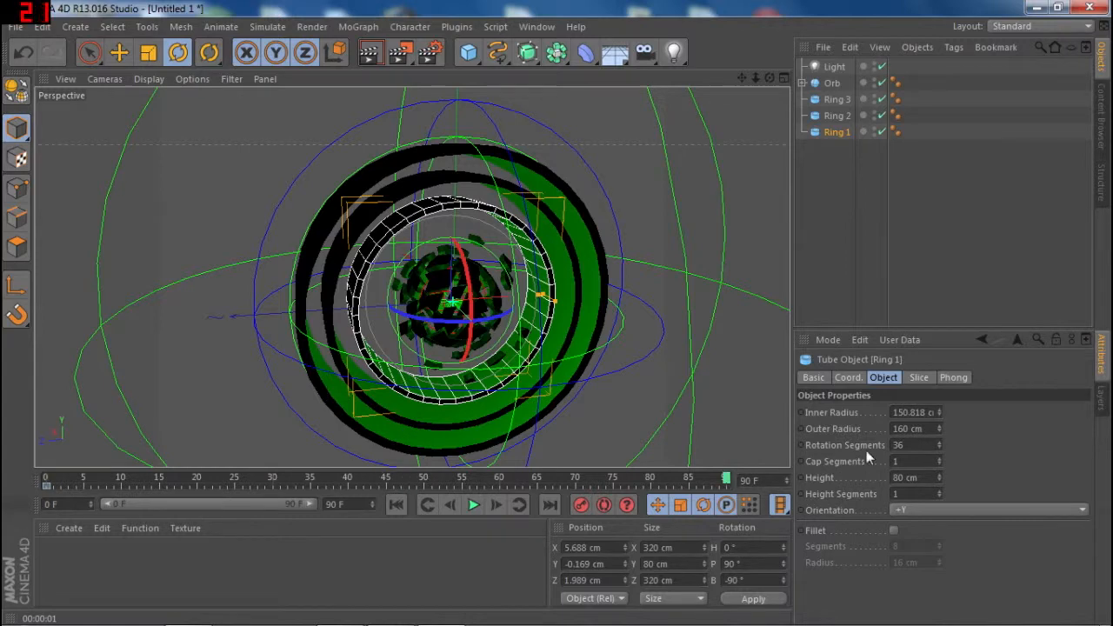
{"action": "left_click_drag", "start_coordinate": [465, 286], "coordinate": [473, 444]}
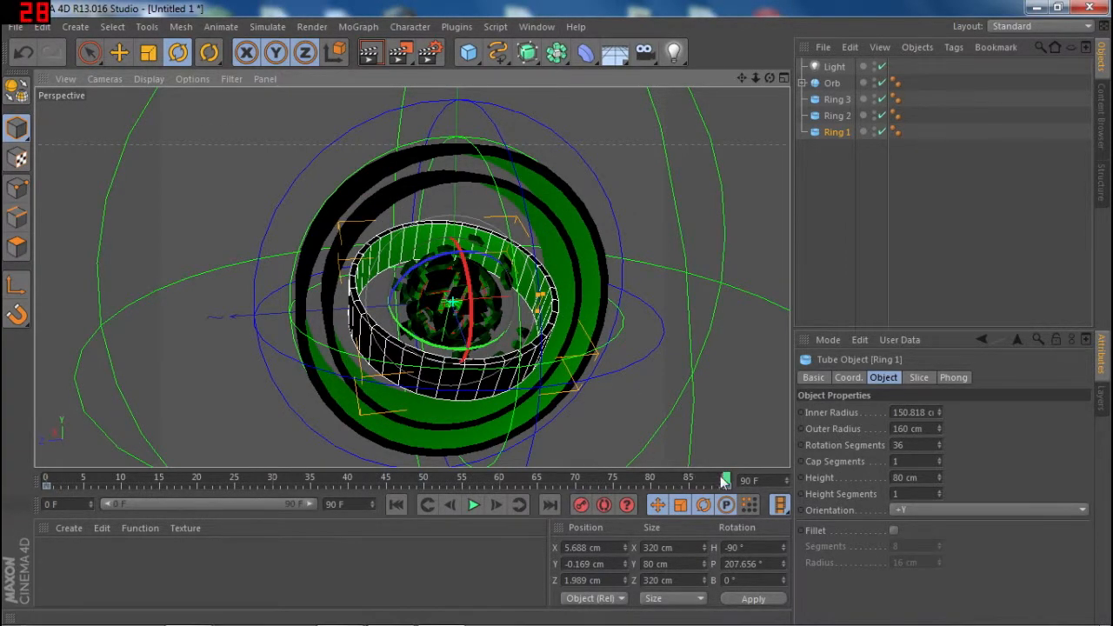
{"action": "left_click_drag", "start_coordinate": [726, 477], "coordinate": [355, 469]}
{"action": "key", "text": "ctrl+z"}
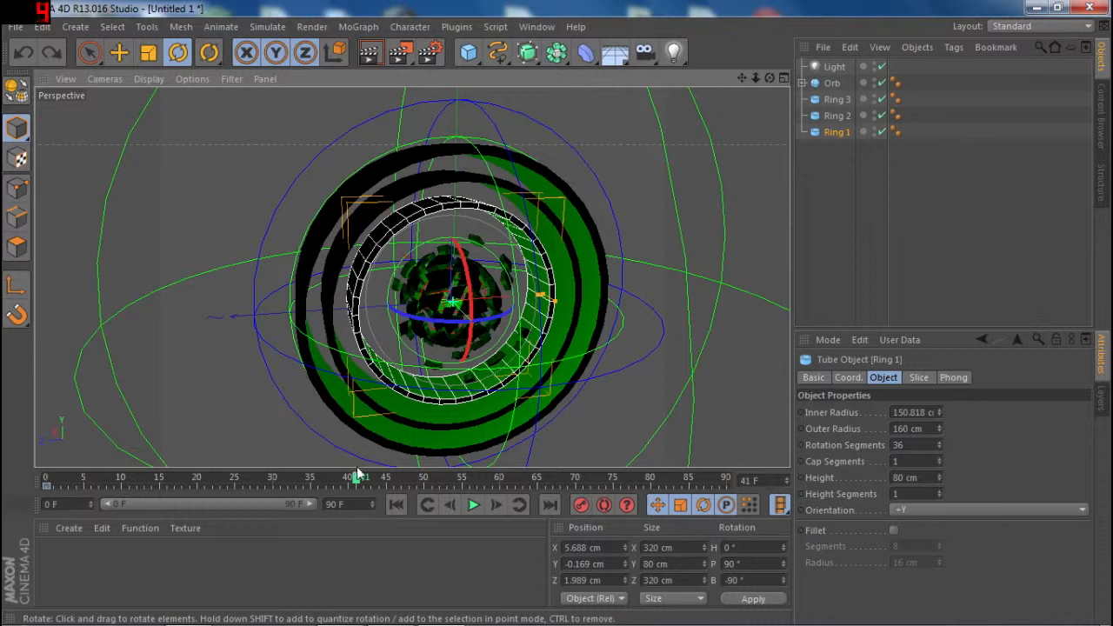
{"action": "left_click_drag", "start_coordinate": [359, 483], "coordinate": [22, 491]}
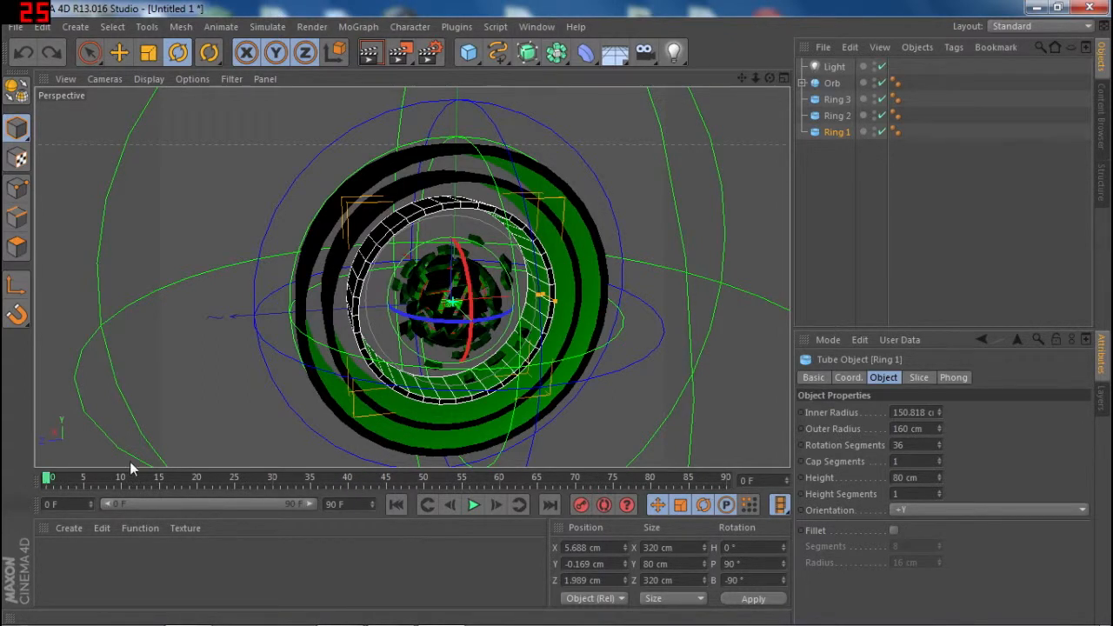
- Turn on automatic keyframing and key Ring 1's starting rotation at frame 0, about H 142.8°, P -63.8°, B -260.8°
{"action": "left_click", "coordinate": [606, 507]}
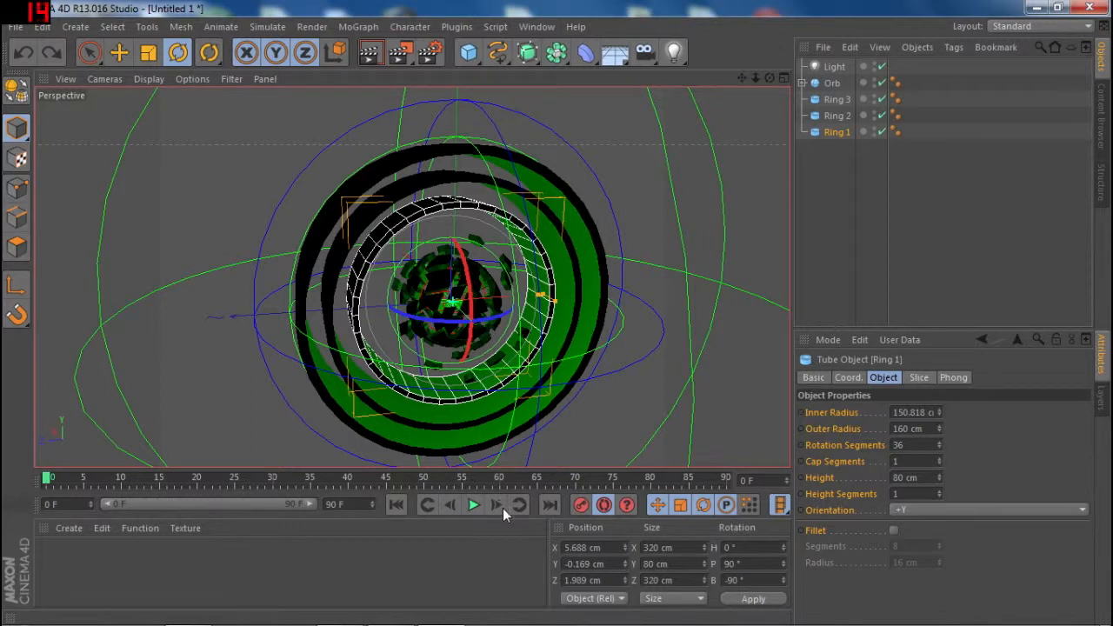
{"action": "left_click", "coordinate": [581, 506]}
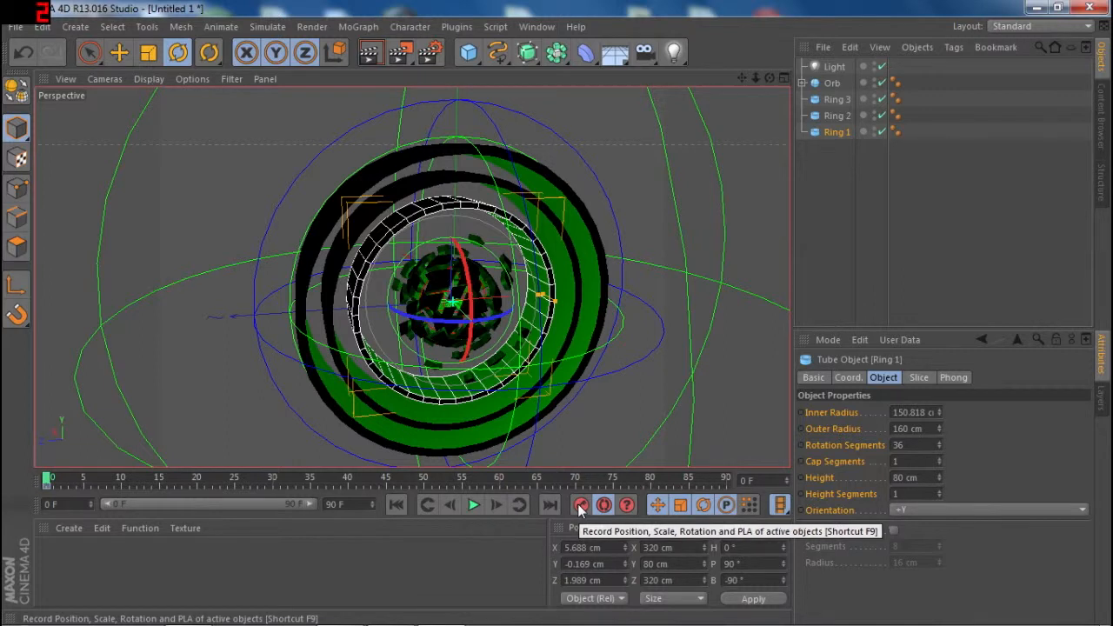
{"action": "key", "text": "ctrl+z"}
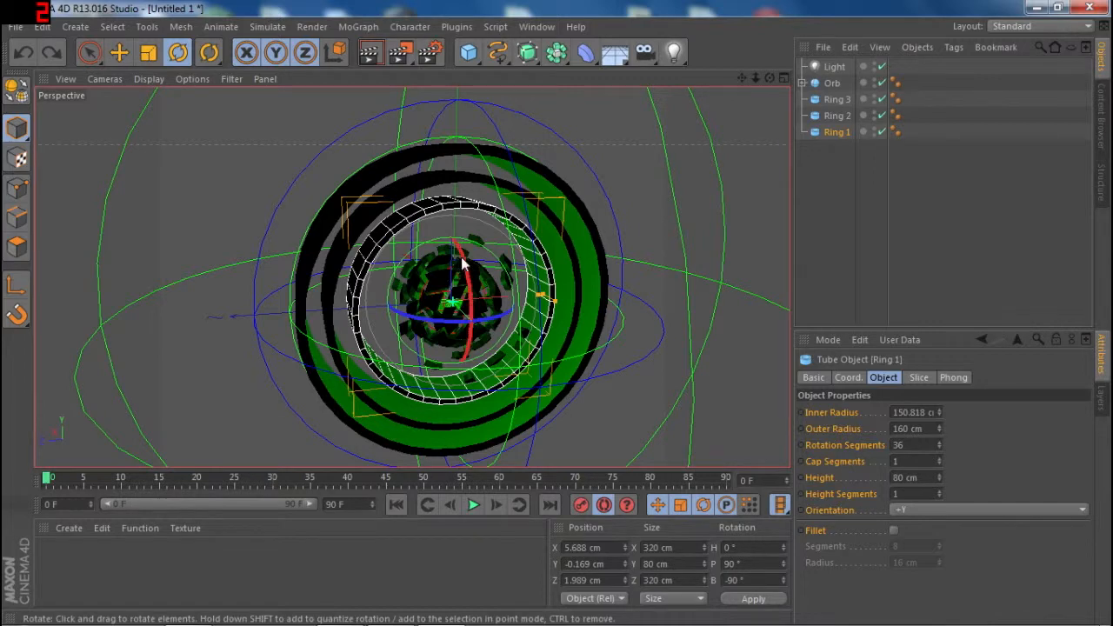
{"action": "left_click_drag", "start_coordinate": [469, 264], "coordinate": [466, 372]}
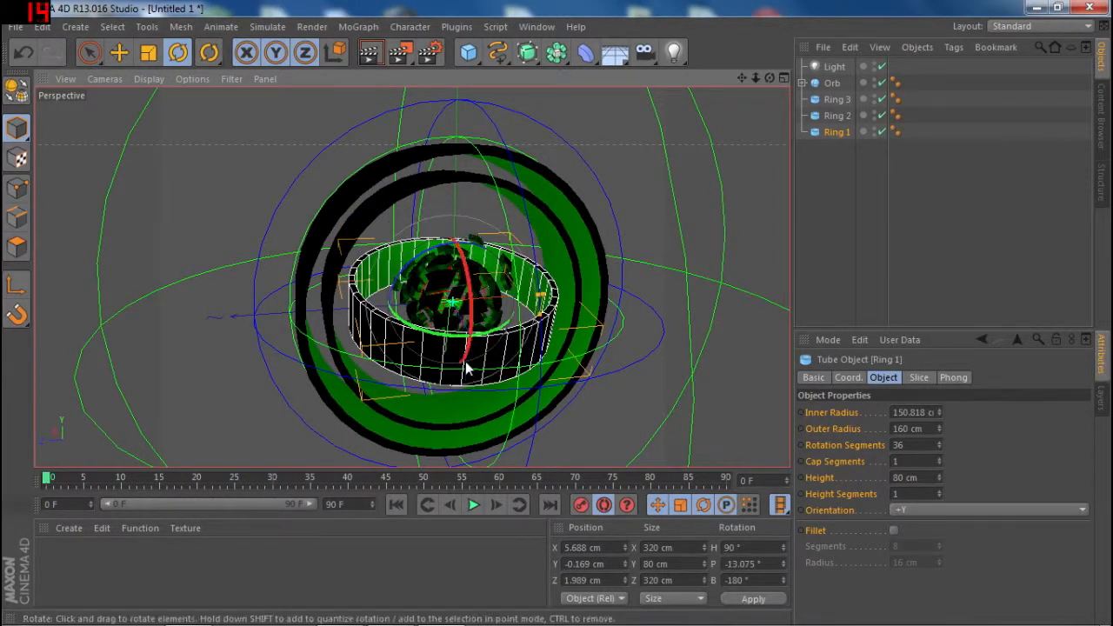
{"action": "left_click_drag", "start_coordinate": [431, 259], "coordinate": [487, 268]}
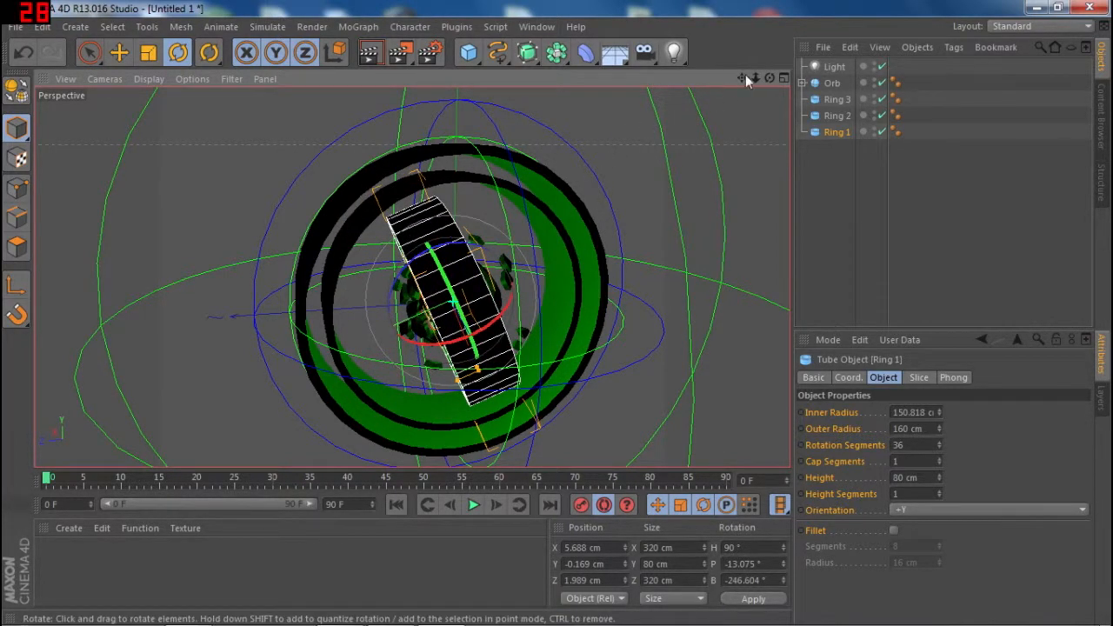
{"action": "left_click_drag", "start_coordinate": [769, 79], "coordinate": [655, 151]}
{"action": "left_click_drag", "start_coordinate": [465, 306], "coordinate": [544, 275]}
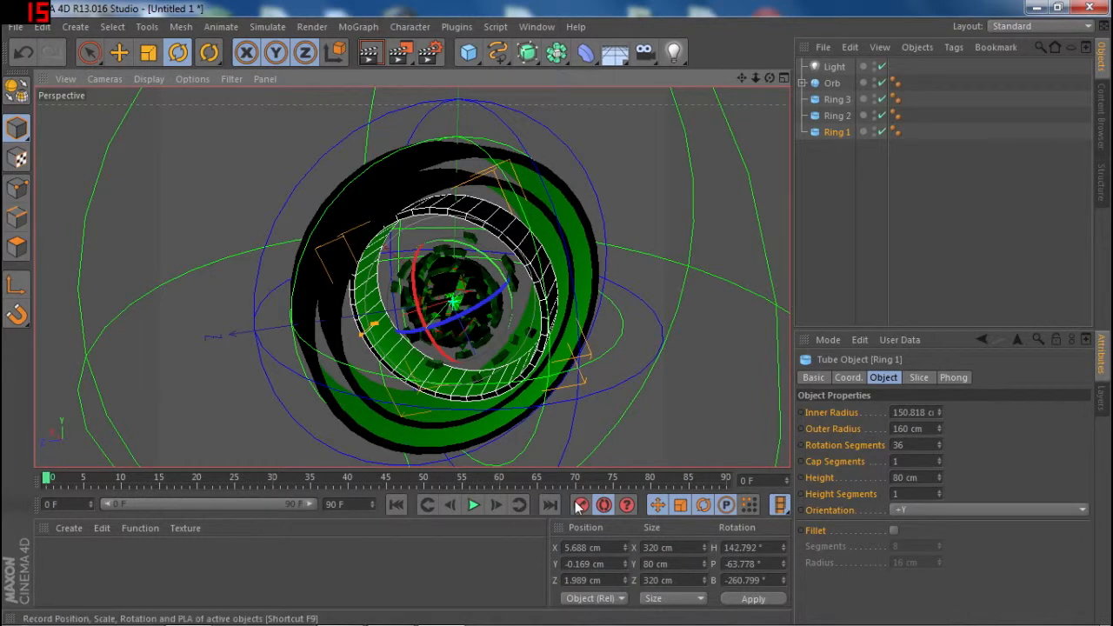
- Rotate Ring 1 at frame 90 to about H 193.5°, P -19.2°, B -162.1° as its end keyframe
{"action": "left_click_drag", "start_coordinate": [50, 478], "coordinate": [735, 484]}
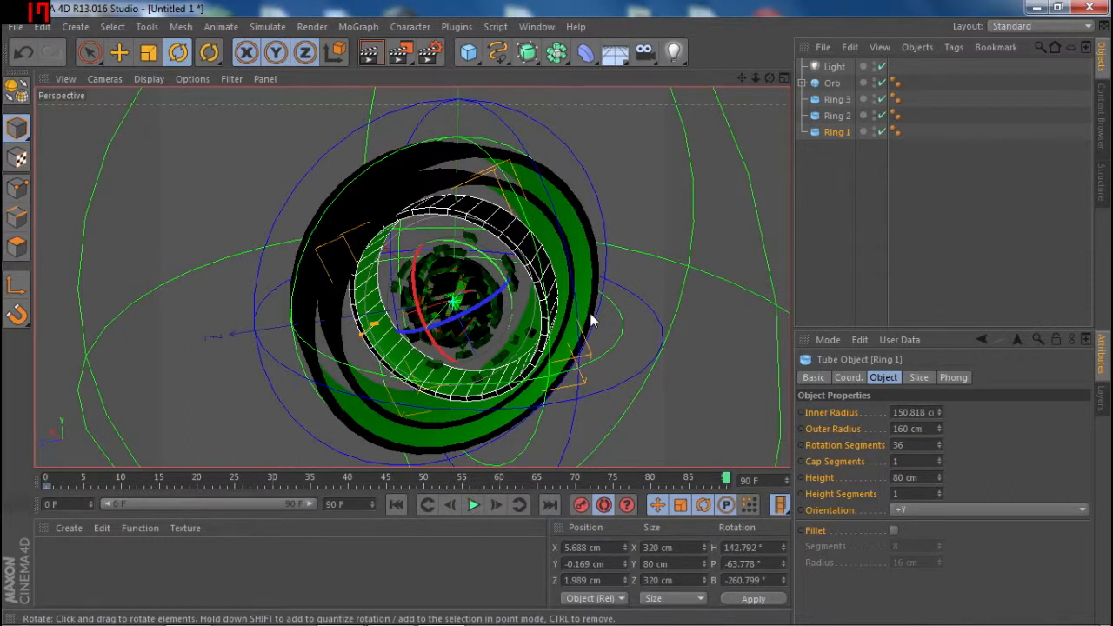
{"action": "left_click_drag", "start_coordinate": [506, 298], "coordinate": [423, 294]}
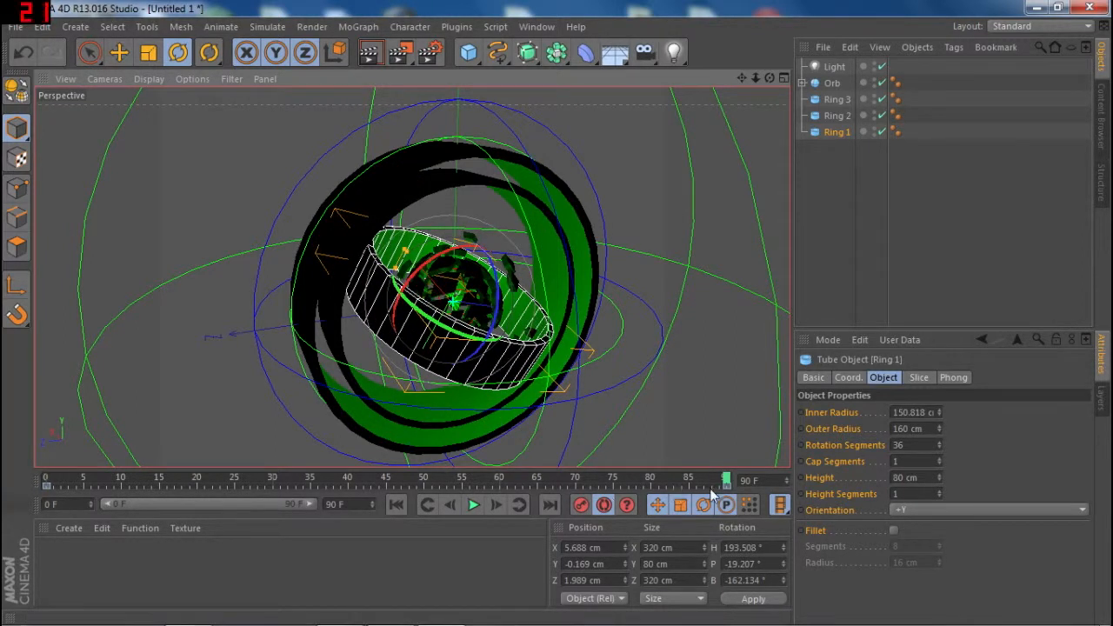
{"action": "left_click", "coordinate": [605, 505]}
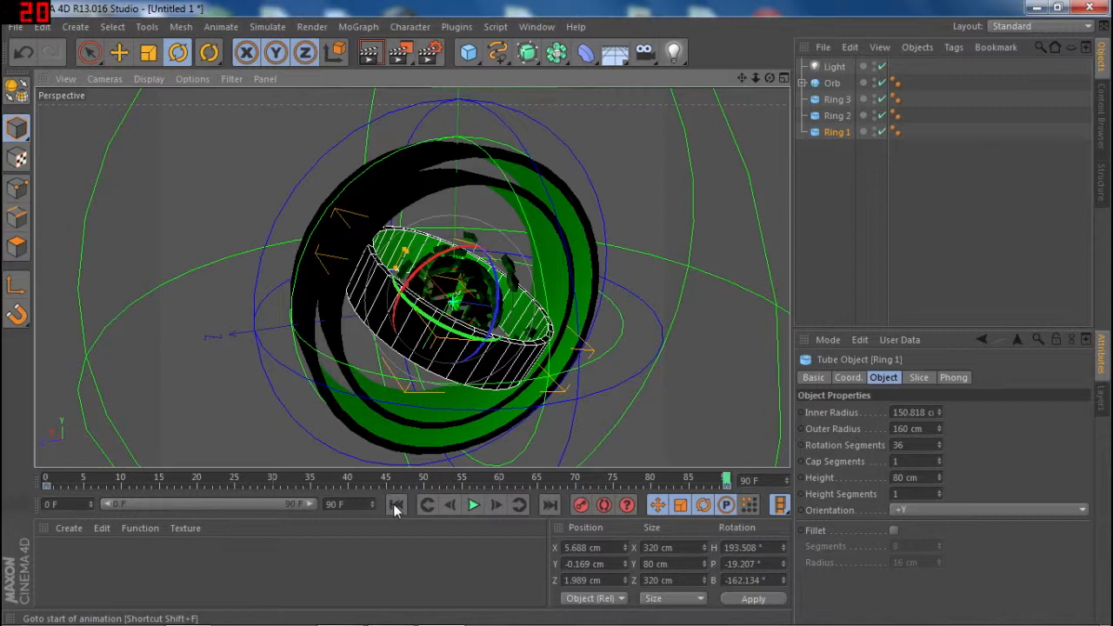
- Play back Ring 1's rotation from frame 0, stop it, and return to the start of the animation
{"action": "left_click_drag", "start_coordinate": [727, 481], "coordinate": [46, 481]}
{"action": "left_click", "coordinate": [473, 506]}
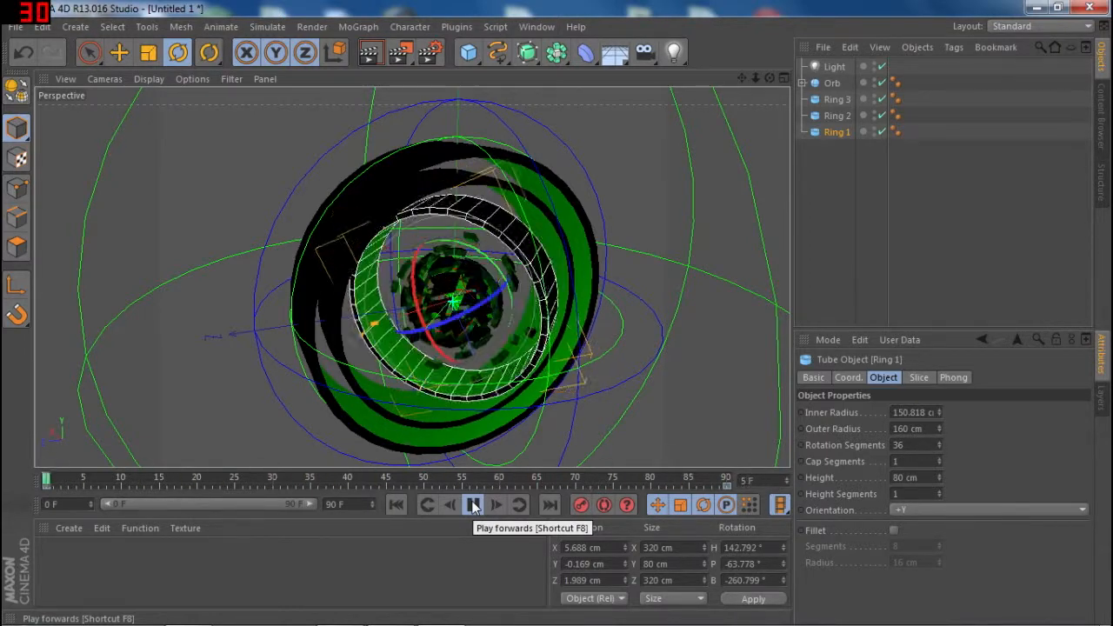
{"action": "left_click", "coordinate": [473, 506]}
{"action": "left_click", "coordinate": [398, 506]}
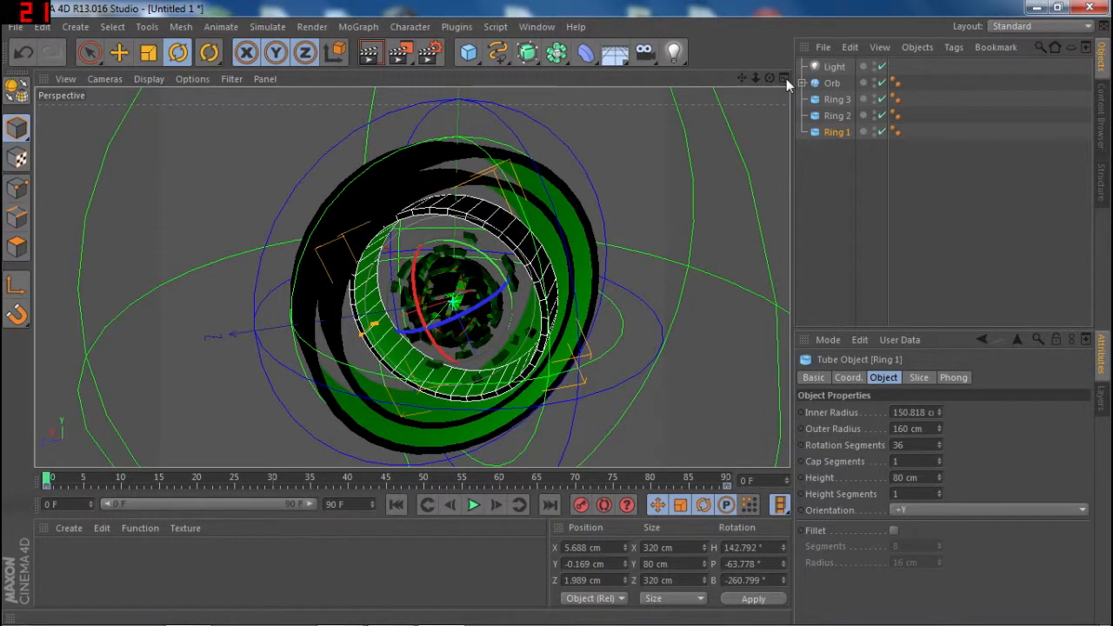
- Select Ring 2 and rotate it at frame 0 to about H 118.4°, P -49.5°, B -201°
{"action": "left_click_drag", "start_coordinate": [769, 78], "coordinate": [743, 84]}
{"action": "left_click", "coordinate": [840, 117]}
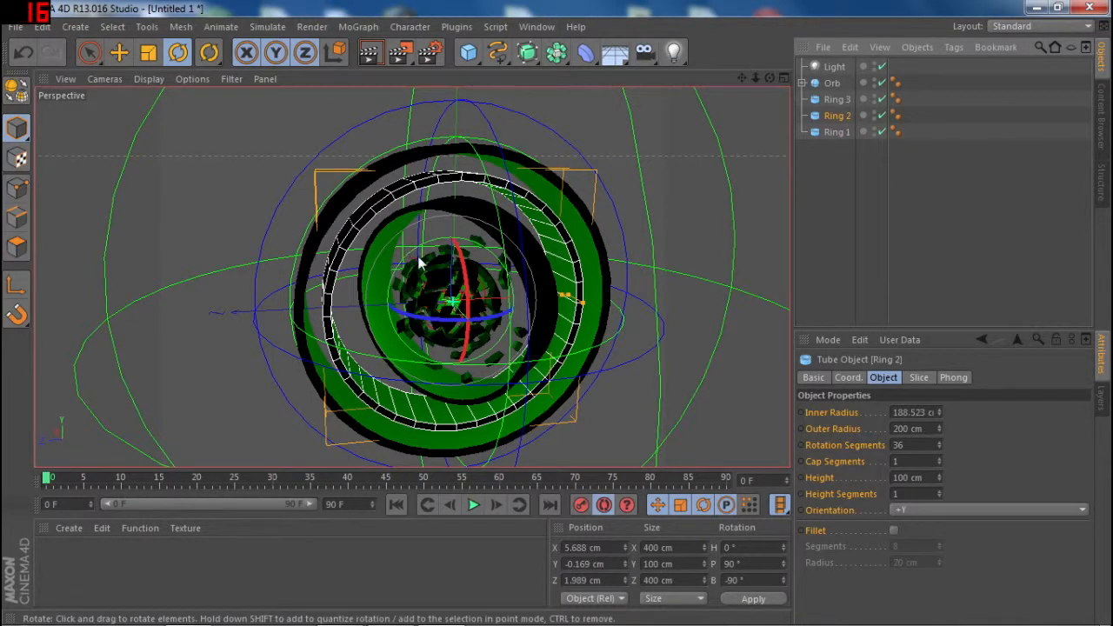
{"action": "left_click_drag", "start_coordinate": [465, 274], "coordinate": [531, 290]}
{"action": "left_click_drag", "start_coordinate": [489, 247], "coordinate": [434, 280]}
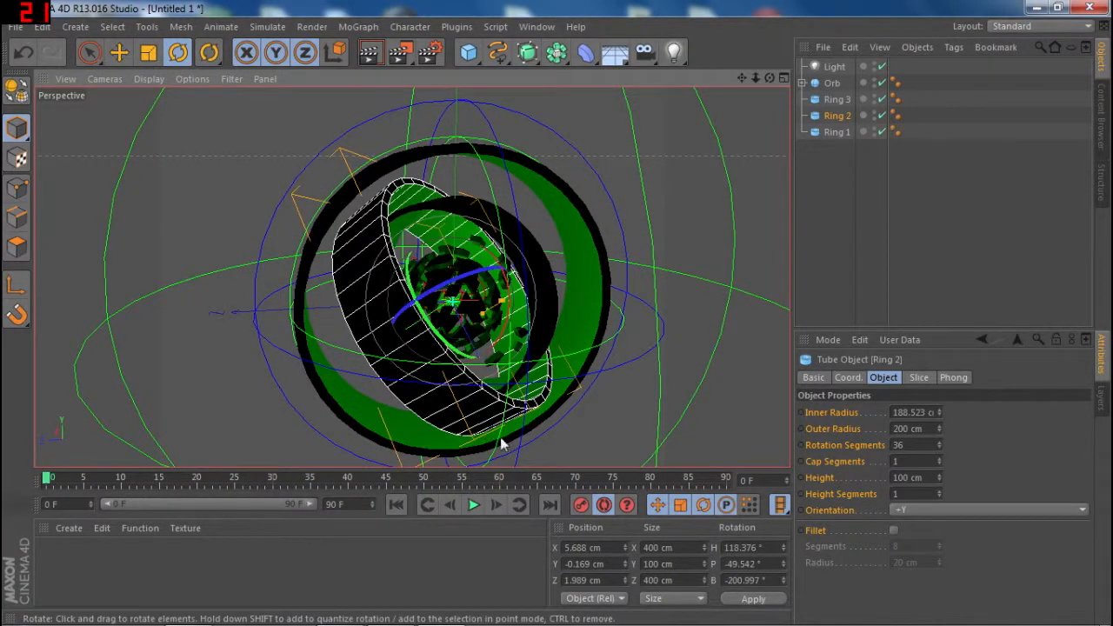
- Rotate Ring 2 at frame 90 to about H 245.9°, P -38.4°, B -69.8° as its end keyframe
{"action": "left_click_drag", "start_coordinate": [50, 479], "coordinate": [712, 478]}
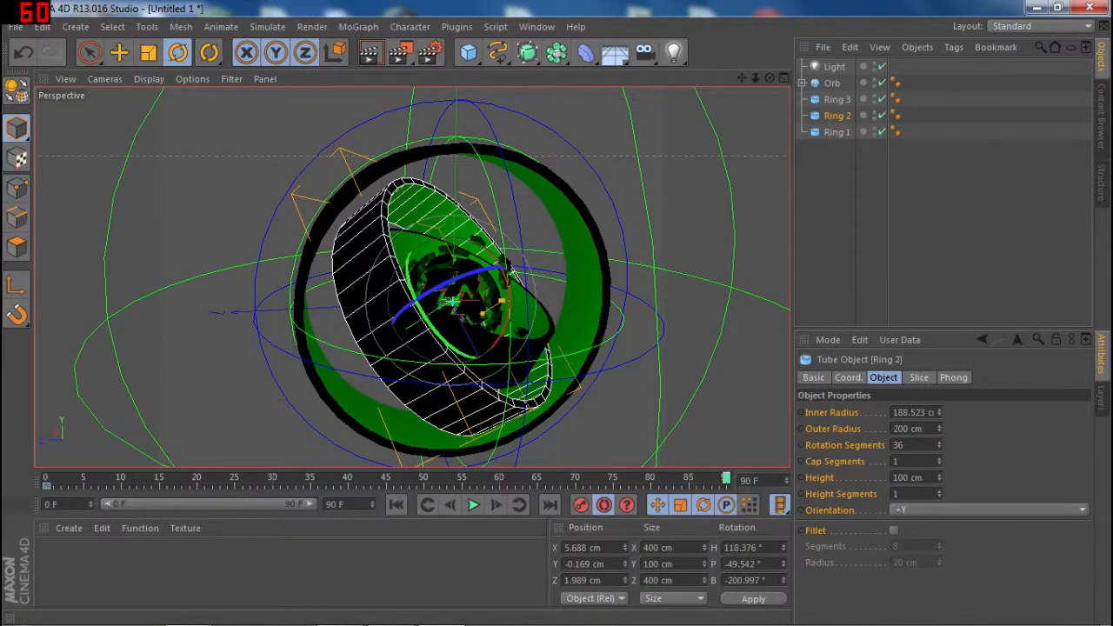
{"action": "left_click_drag", "start_coordinate": [421, 296], "coordinate": [428, 252]}
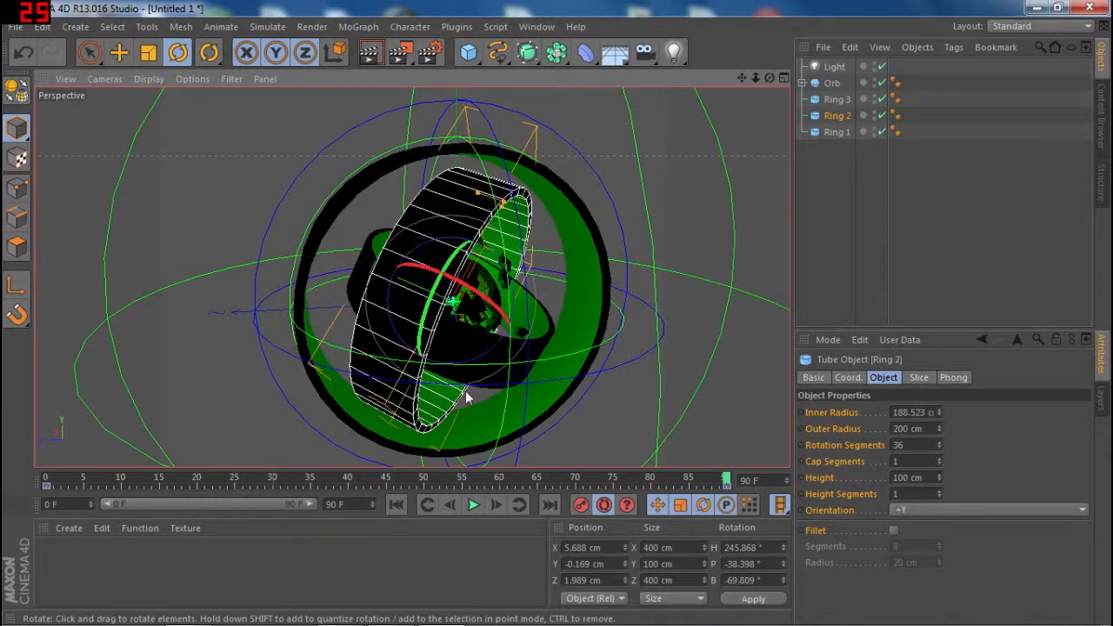
{"action": "left_click", "coordinate": [623, 506]}
{"action": "left_click", "coordinate": [613, 507]}
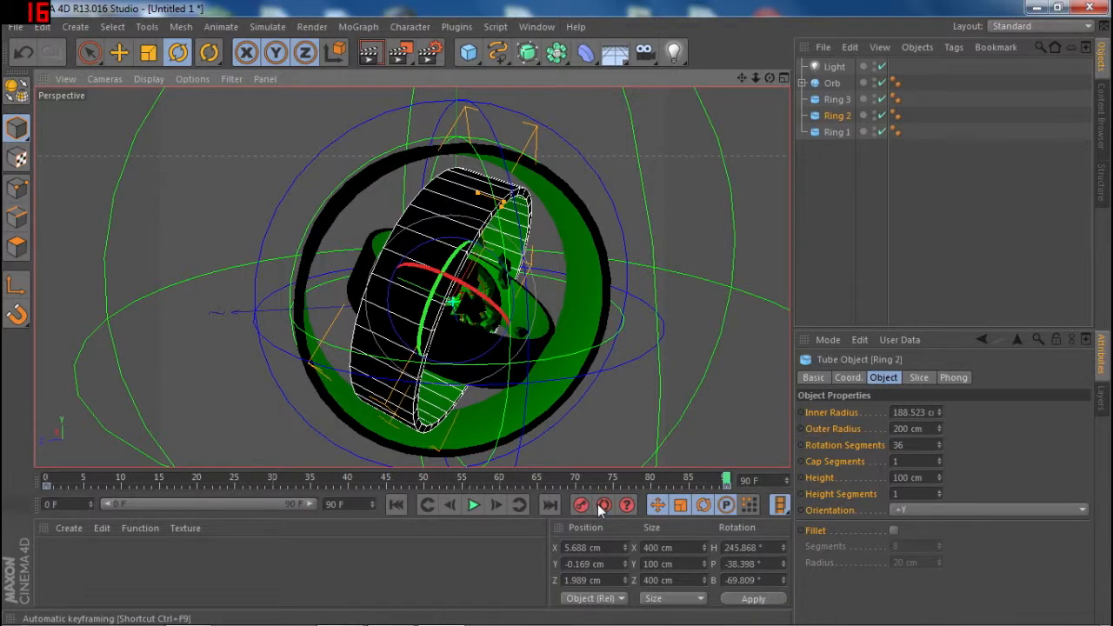
- Play the animation from the start and scrub the timeline to check Ring 1 and Ring 2 rotating together
{"action": "left_click", "coordinate": [403, 503]}
{"action": "left_click", "coordinate": [472, 506]}
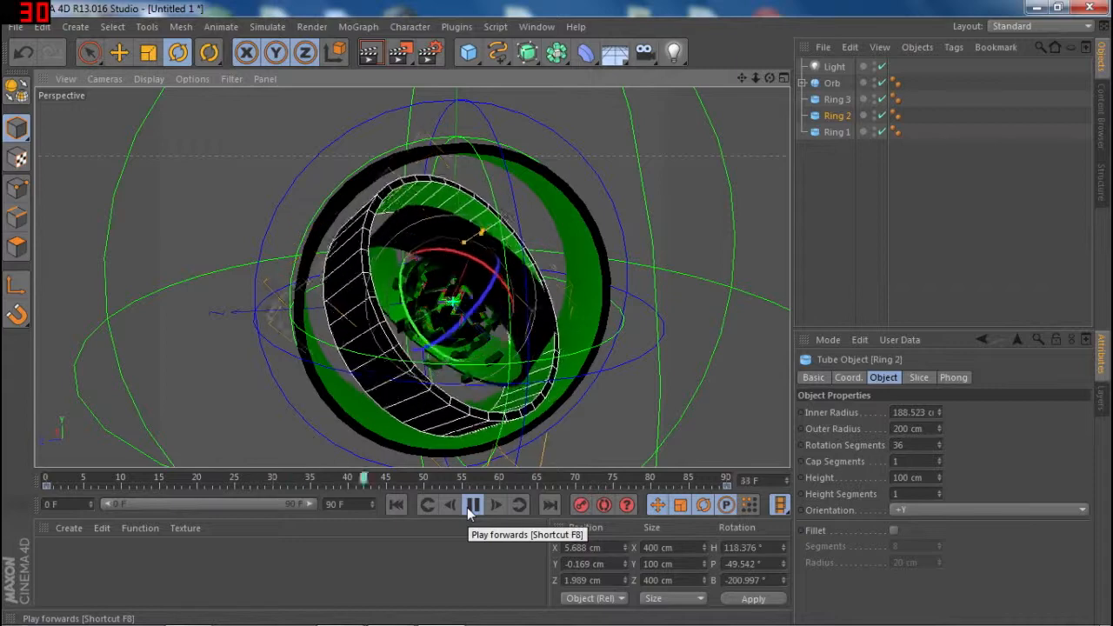
{"action": "left_click", "coordinate": [472, 505]}
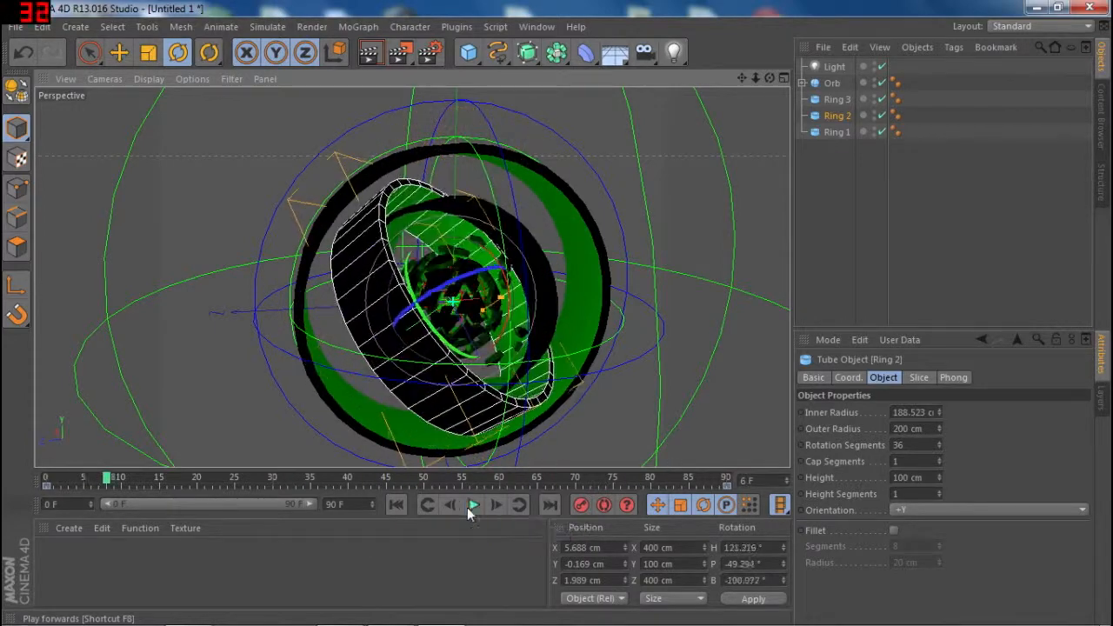
{"action": "left_click", "coordinate": [116, 482]}
{"action": "left_click_drag", "start_coordinate": [117, 483], "coordinate": [419, 508]}
- Deselect all objects, scrub to frame 55, and render a preview of the perspective view
{"action": "left_click", "coordinate": [857, 261]}
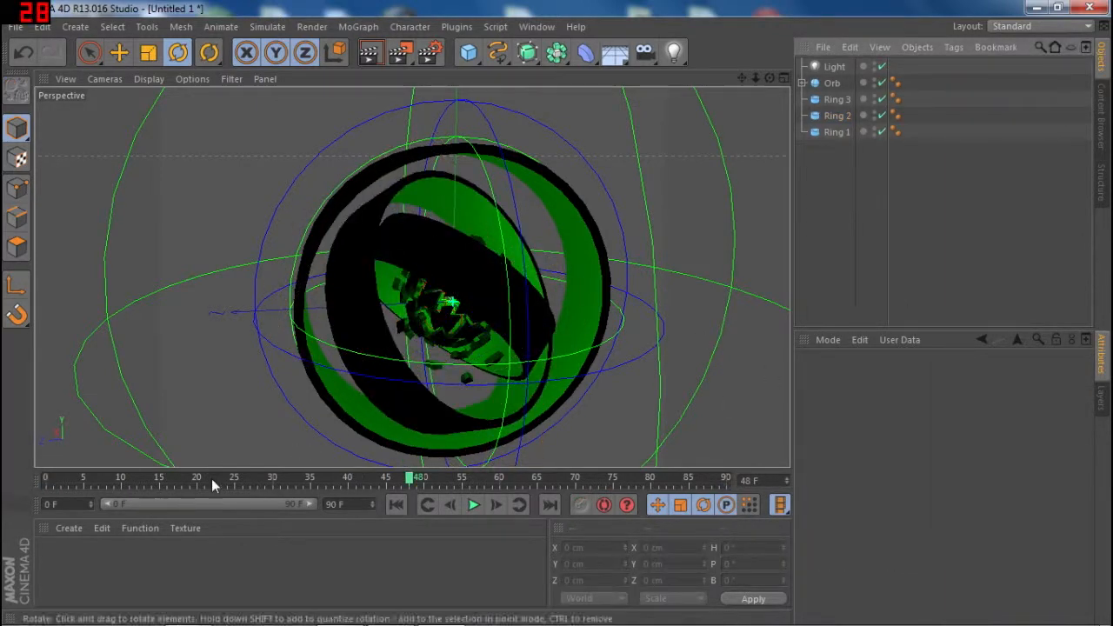
{"action": "left_click", "coordinate": [230, 485]}
{"action": "left_click_drag", "start_coordinate": [240, 477], "coordinate": [462, 487]}
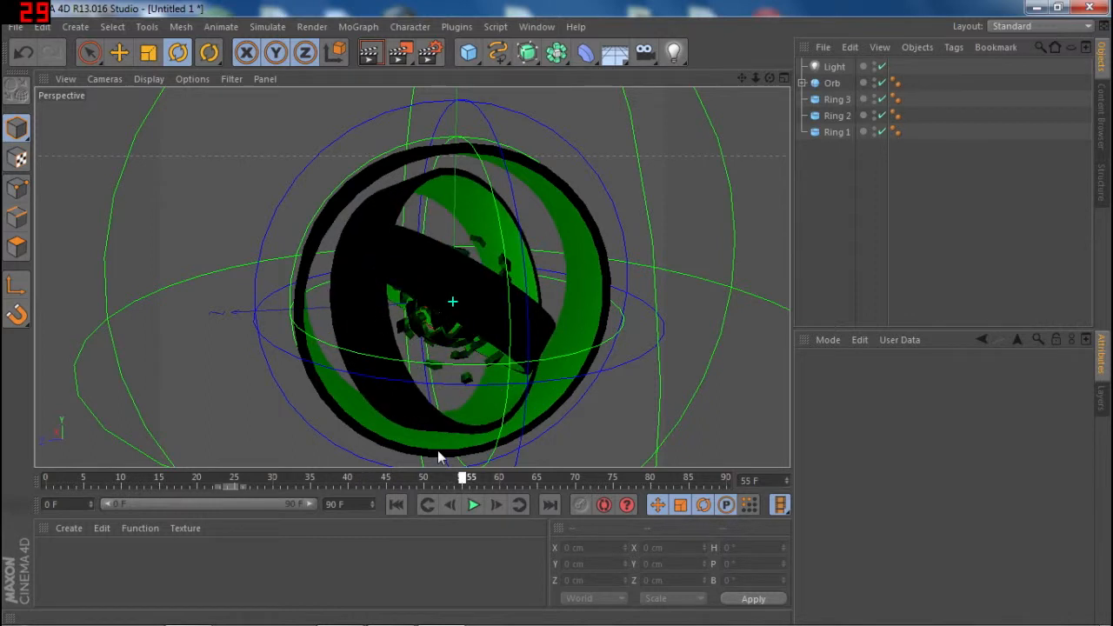
{"action": "left_click", "coordinate": [375, 56]}
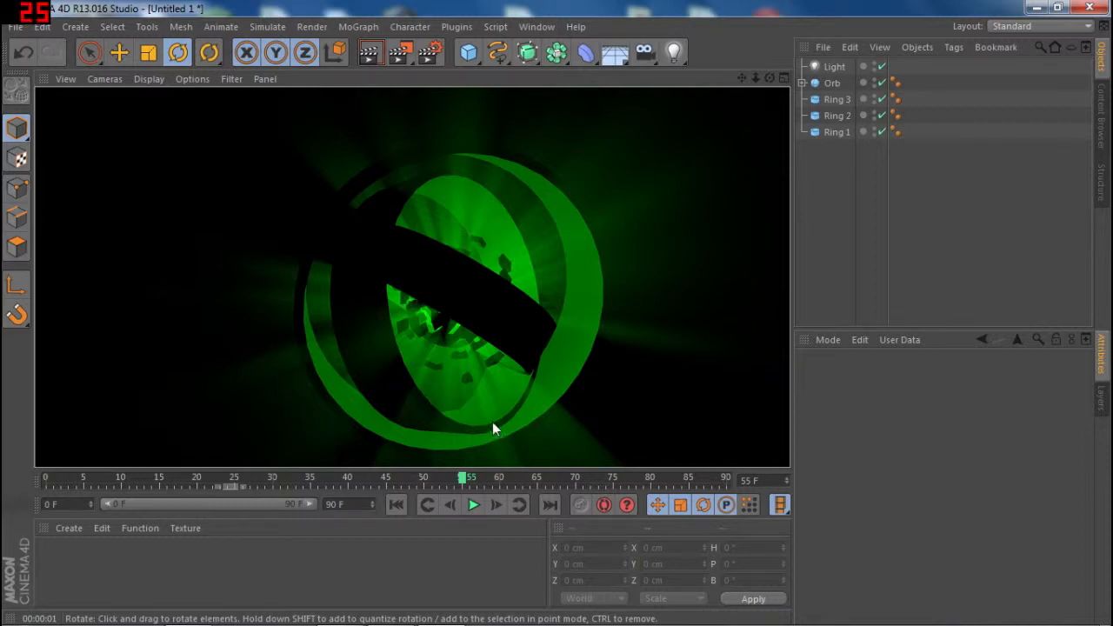
- Select Ring 3 at frame 0 with automatic keyframing and rotate it to about H -131.3°, P 174.2°, B -51.3°
{"action": "left_click", "coordinate": [397, 504]}
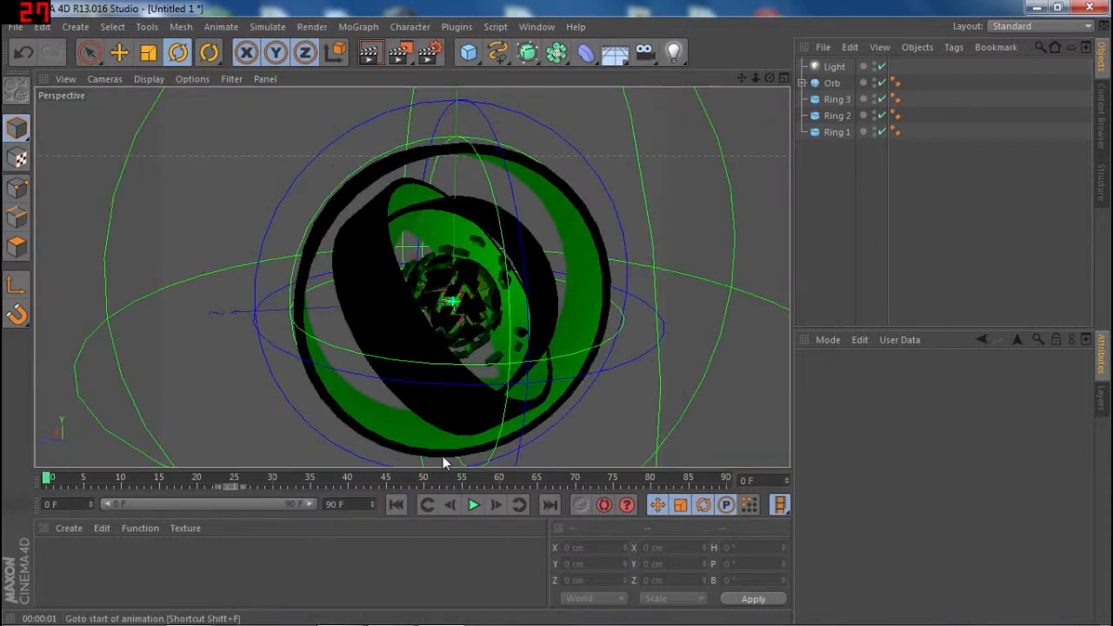
{"action": "left_click", "coordinate": [609, 357]}
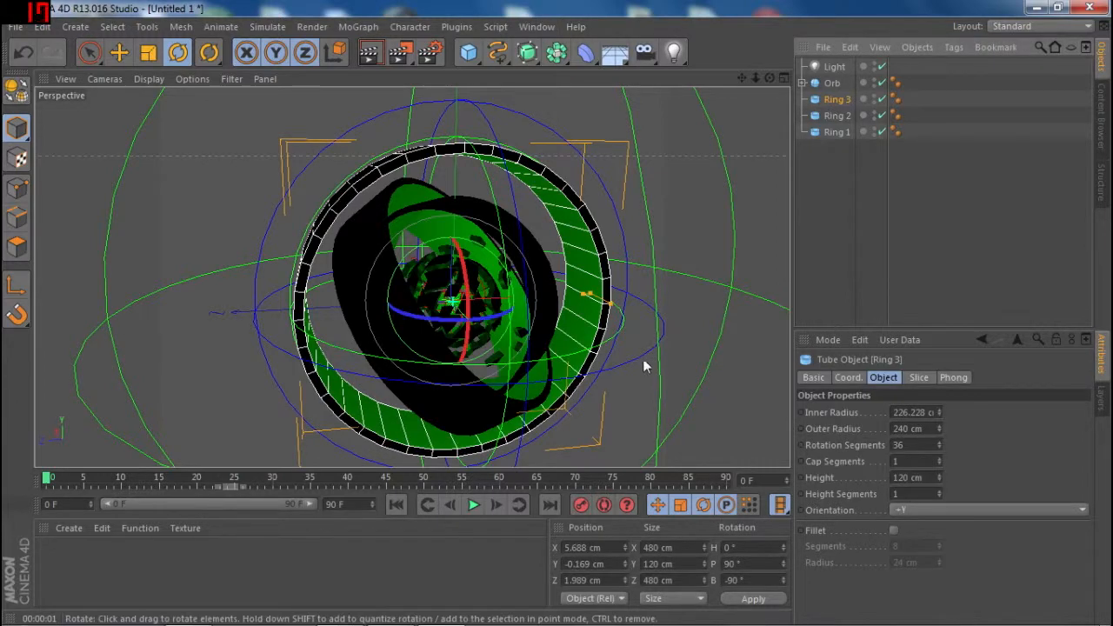
{"action": "left_click", "coordinate": [604, 504]}
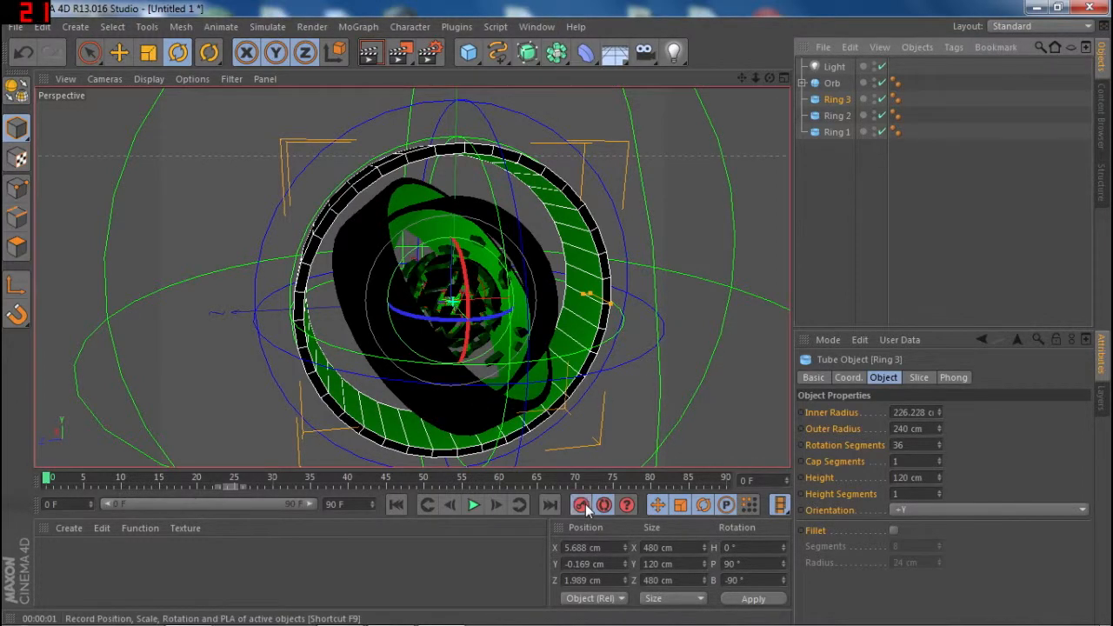
{"action": "left_click_drag", "start_coordinate": [456, 259], "coordinate": [470, 340]}
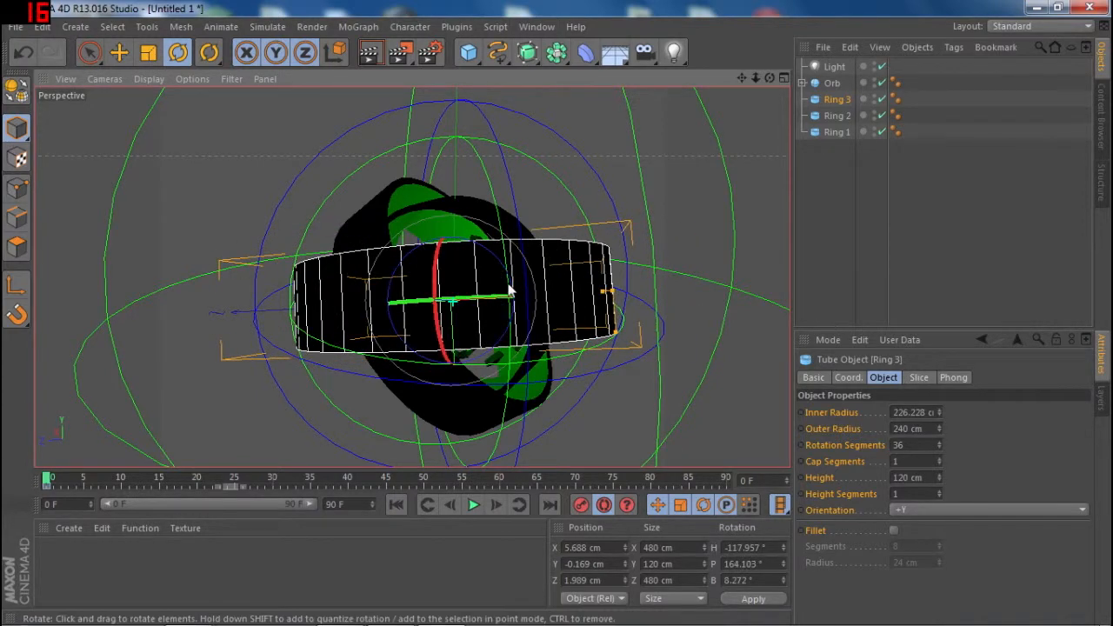
{"action": "left_click_drag", "start_coordinate": [504, 264], "coordinate": [508, 338]}
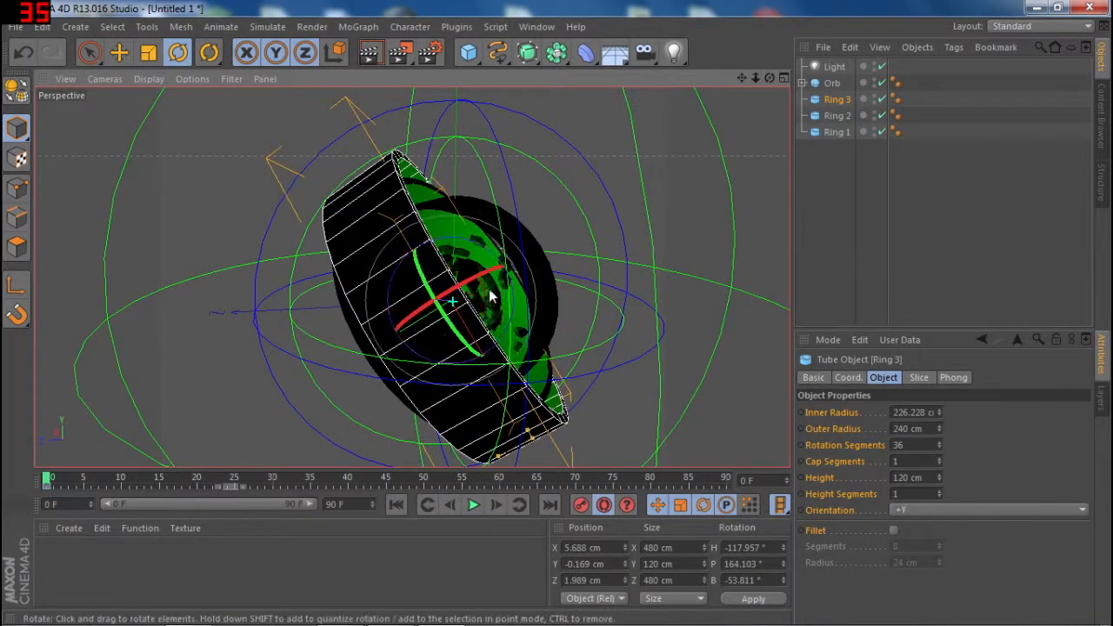
{"action": "left_click_drag", "start_coordinate": [457, 285], "coordinate": [464, 310]}
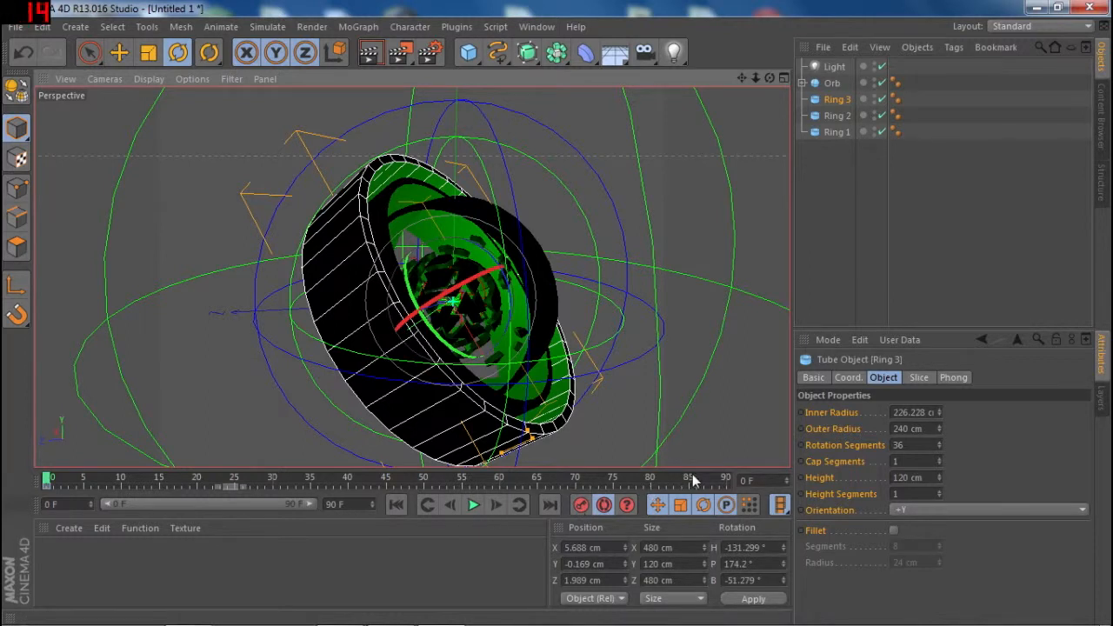
- Rotate Ring 3 at frame 90 to about H -330.2°, P 235.7°, B -337.8° as its end keyframe
{"action": "left_click", "coordinate": [753, 484]}
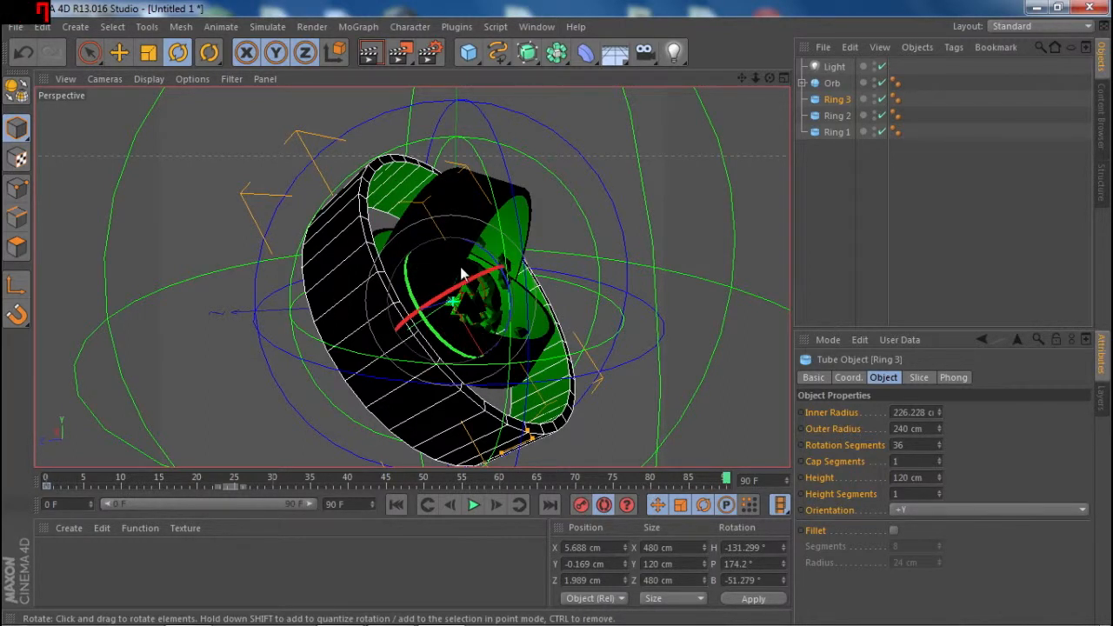
{"action": "left_click_drag", "start_coordinate": [458, 283], "coordinate": [387, 343]}
{"action": "left_click", "coordinate": [603, 505]}
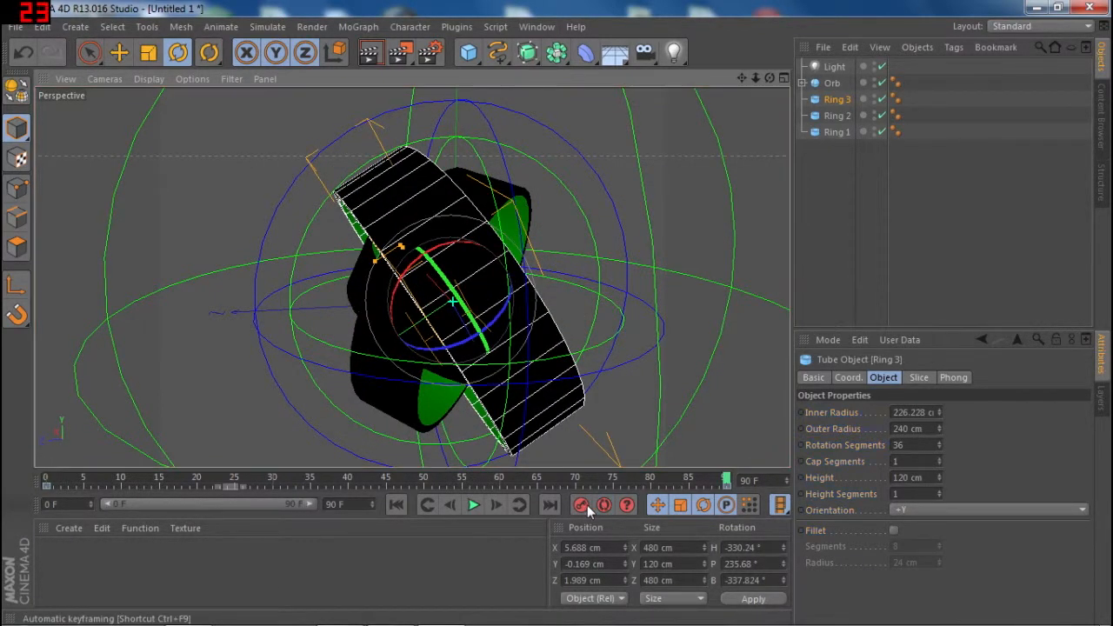
- Return to frame 0 and play back the animation of all three rings, stopping at frame 78
{"action": "left_click", "coordinate": [407, 503]}
{"action": "mouse_move", "coordinate": [52, 481]}
{"action": "left_mouse_down"}
{"action": "mouse_move", "coordinate": [600, 483]}
{"action": "mouse_move", "coordinate": [691, 496]}
{"action": "mouse_move", "coordinate": [409, 510]}
{"action": "mouse_move", "coordinate": [39, 482]}
{"action": "left_mouse_up"}
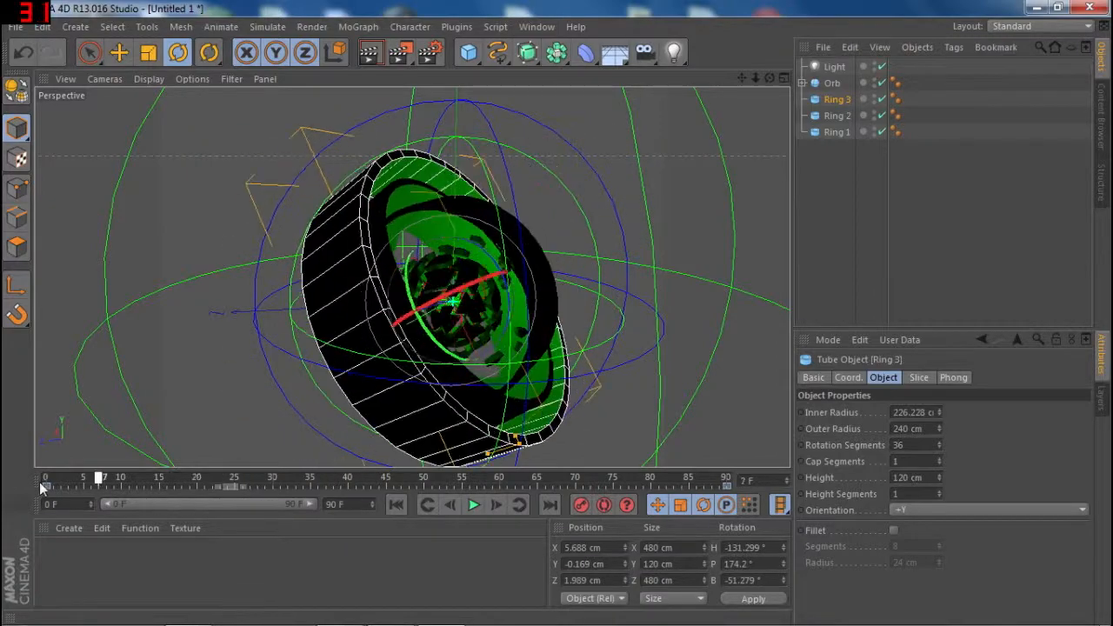
{"action": "left_click", "coordinate": [473, 505]}
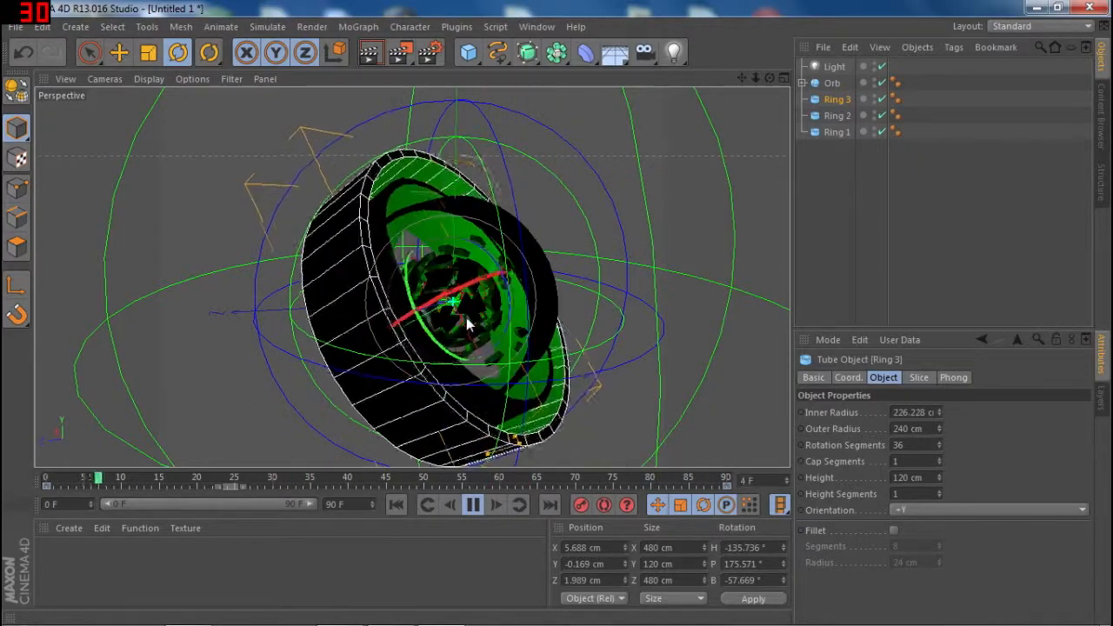
{"action": "left_click", "coordinate": [476, 505]}
- Add a Target Camera to the scene
{"action": "left_click_drag", "start_coordinate": [769, 78], "coordinate": [672, 87]}
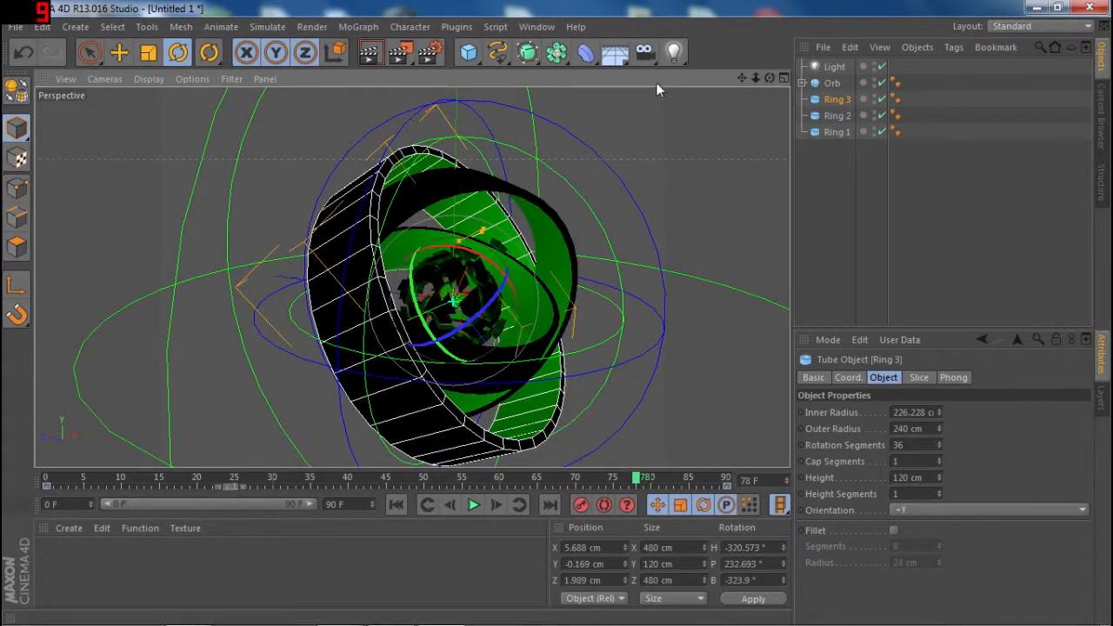
{"action": "left_click", "coordinate": [642, 57]}
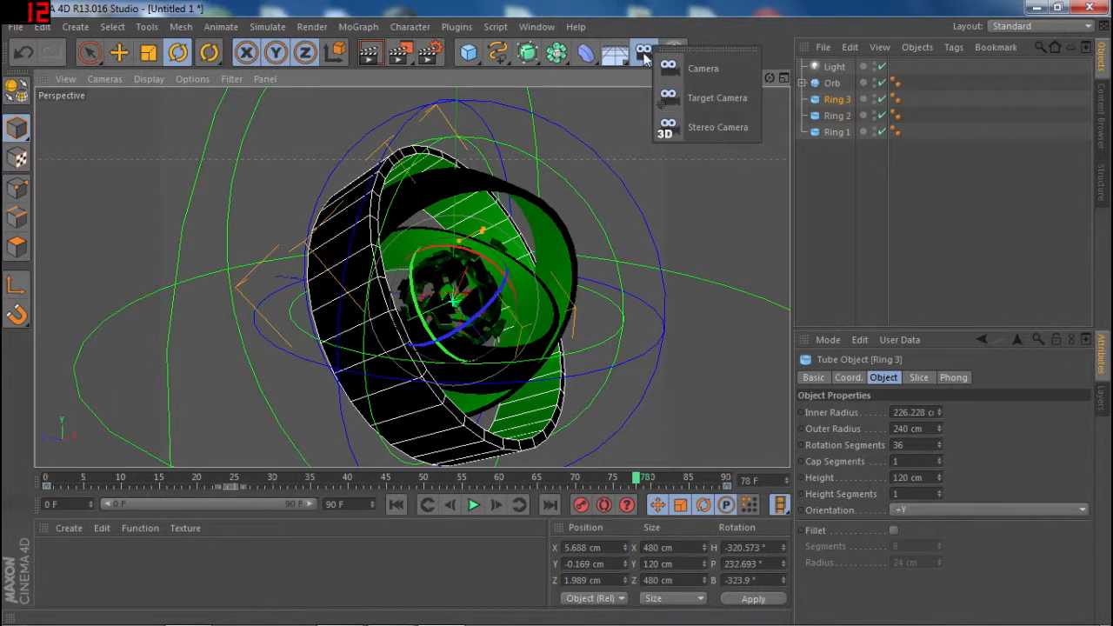
{"action": "left_click_drag", "start_coordinate": [654, 63], "coordinate": [695, 95]}
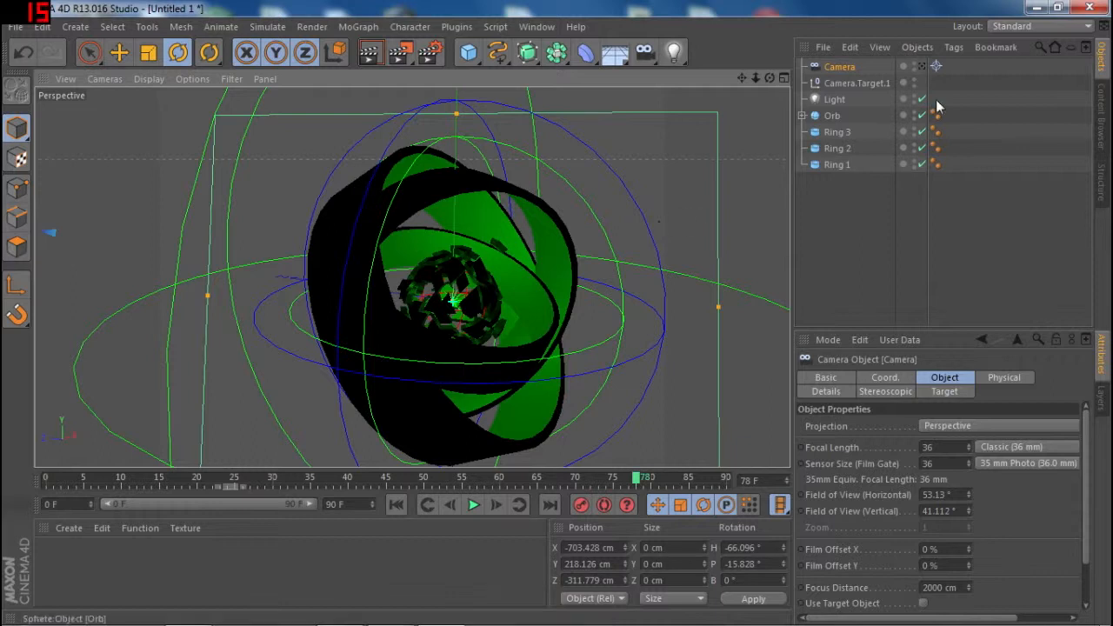
- Select the camera's target null and toggle the view through the new camera on and off
{"action": "left_click", "coordinate": [842, 81]}
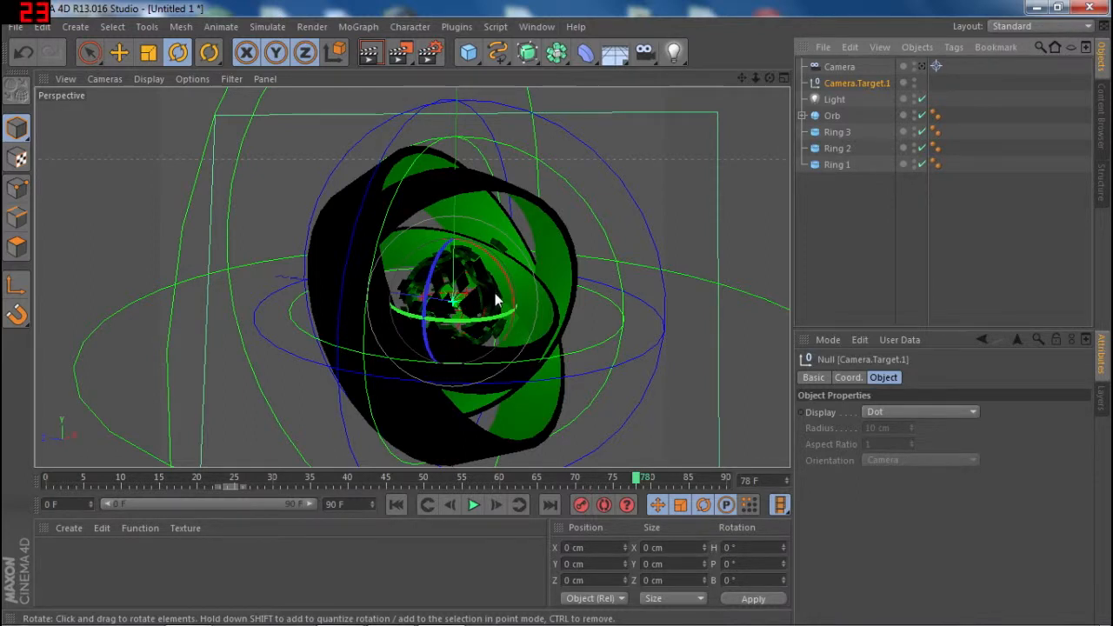
{"action": "left_click", "coordinate": [922, 70]}
{"action": "left_click", "coordinate": [921, 68]}
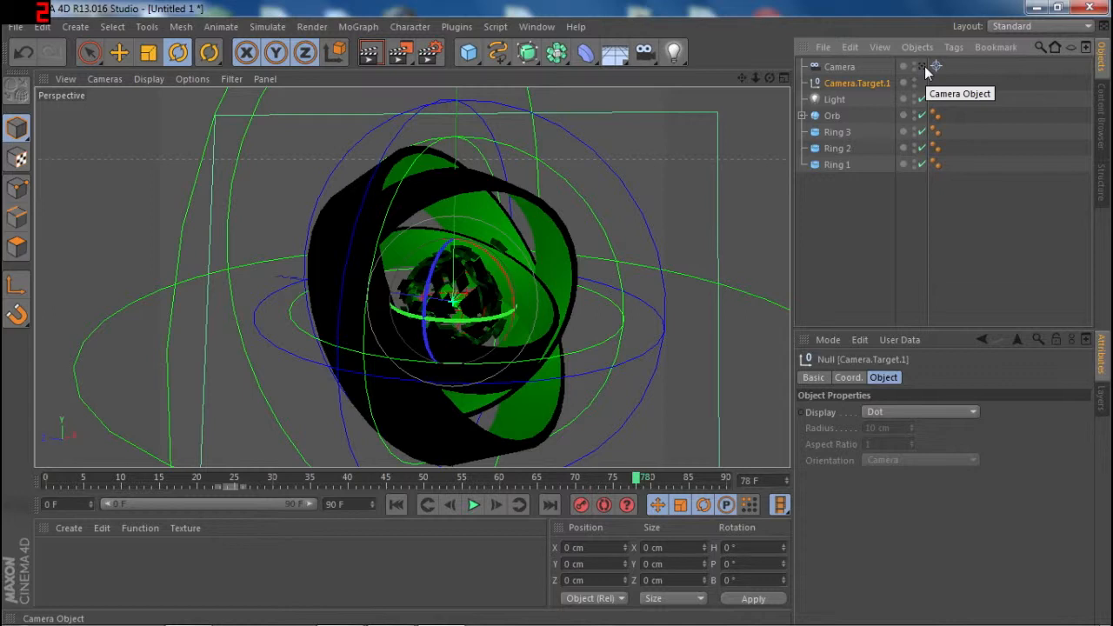
- Compare the editor view with the view through the target camera, orbiting the editor view between, and finish looking through the camera
{"action": "left_click", "coordinate": [922, 69]}
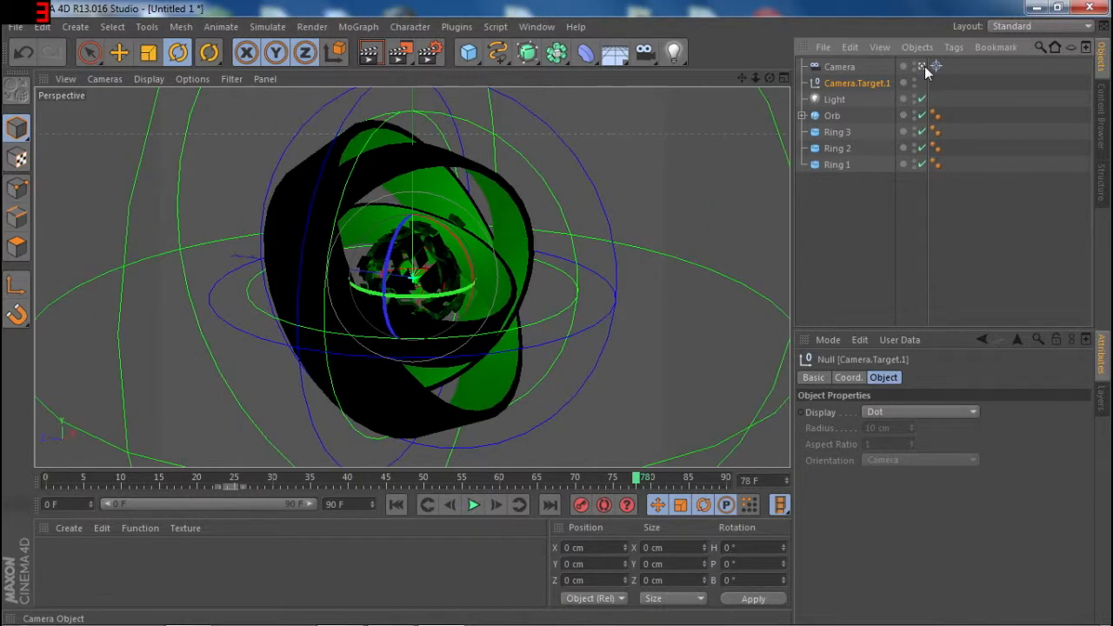
{"action": "left_click", "coordinate": [923, 69]}
{"action": "left_click", "coordinate": [923, 69]}
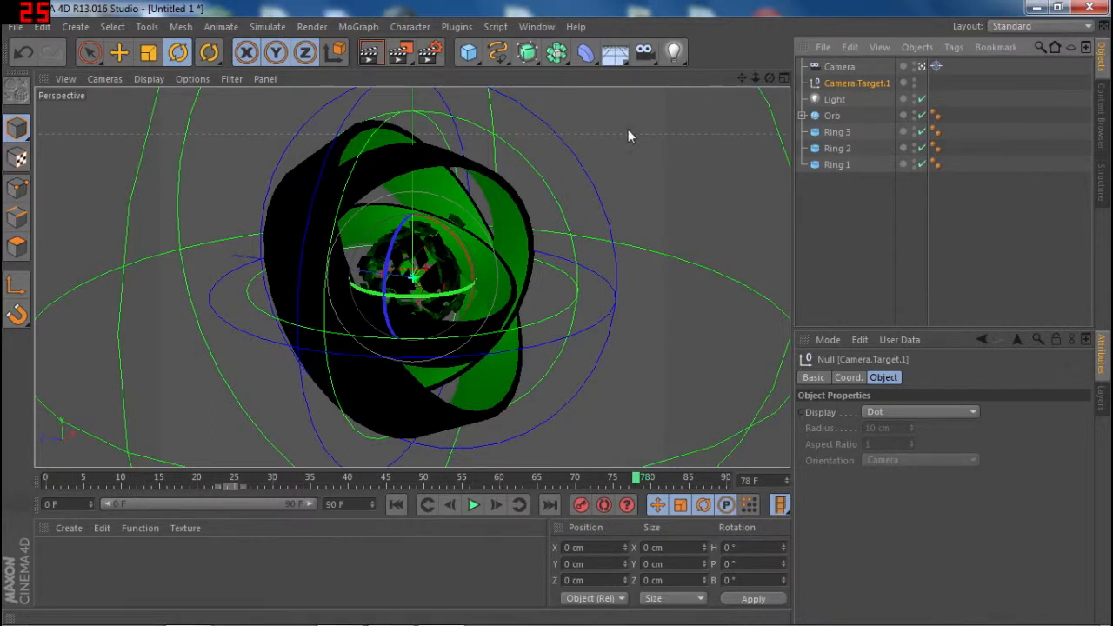
{"action": "left_click", "coordinate": [923, 68]}
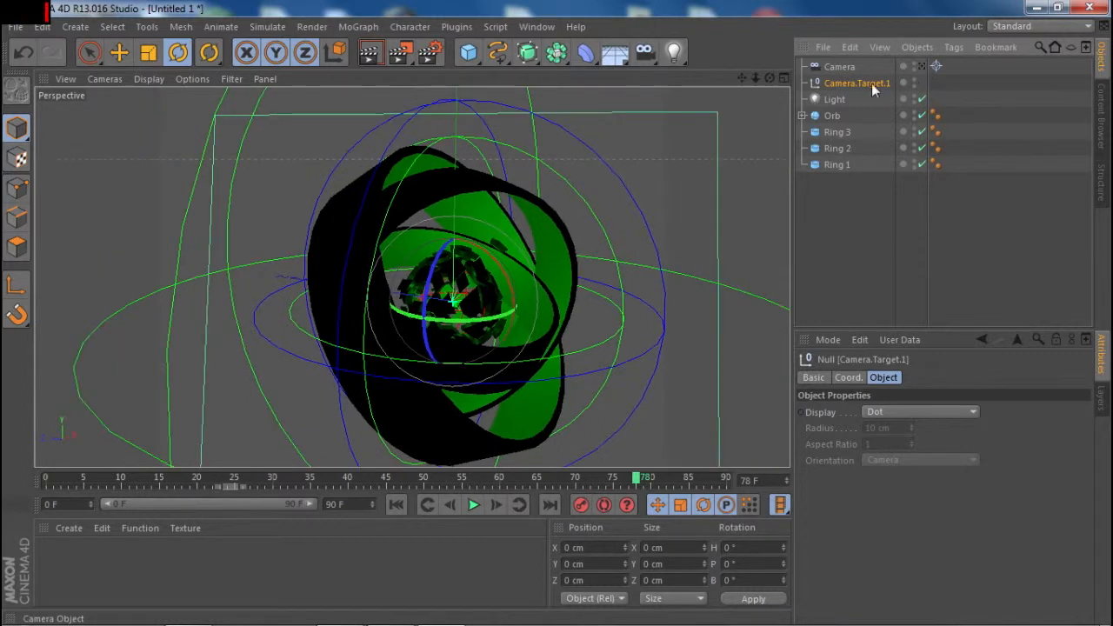
{"action": "left_click_drag", "start_coordinate": [770, 79], "coordinate": [809, 80]}
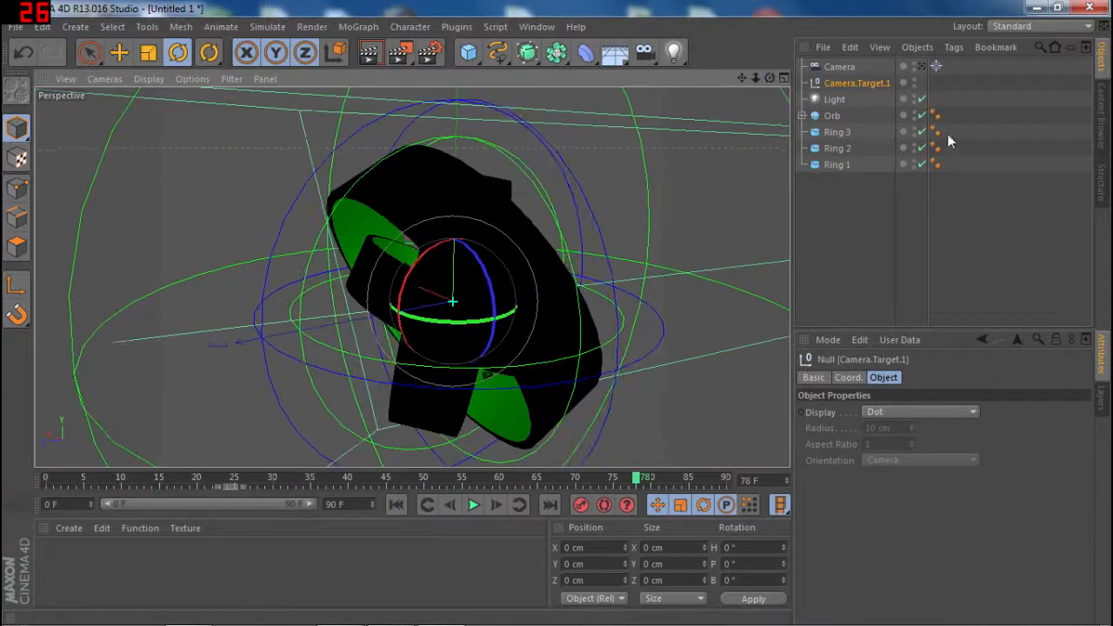
{"action": "left_click", "coordinate": [923, 68]}
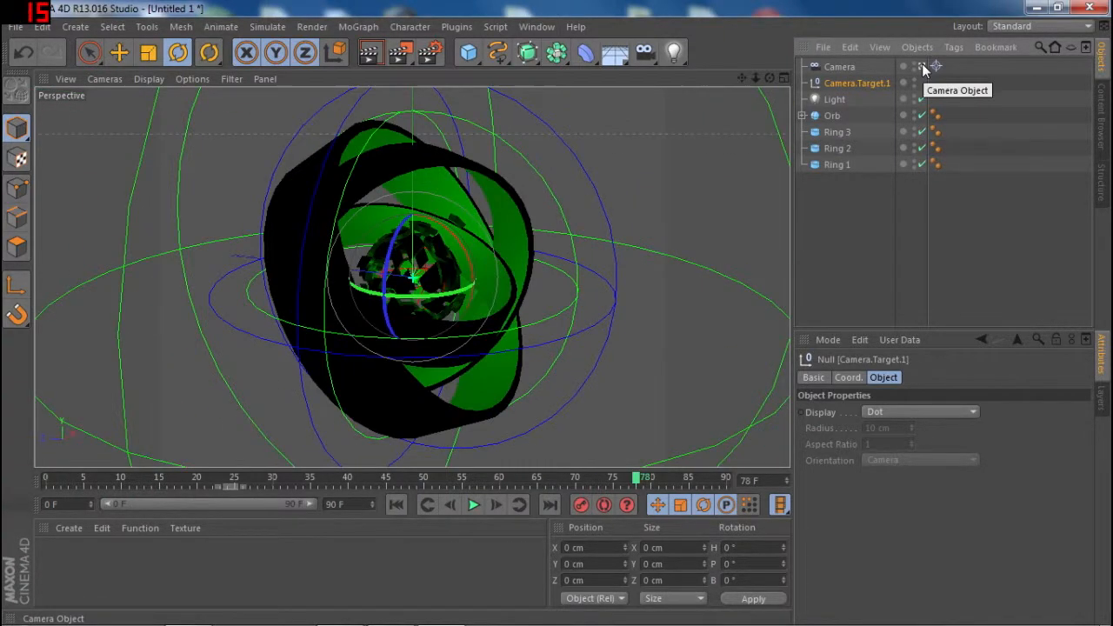
- Scrub the timeline to frame 90 to preview the ring animation through the target camera
{"action": "left_click", "coordinate": [276, 479]}
{"action": "left_click_drag", "start_coordinate": [270, 483], "coordinate": [454, 484]}
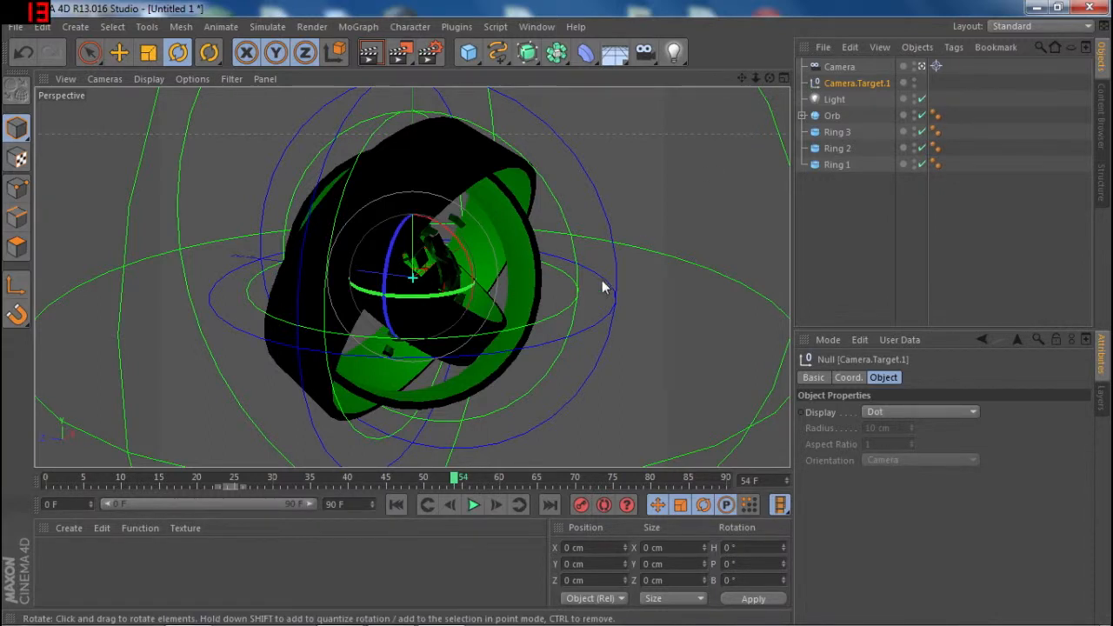
{"action": "mouse_move", "coordinate": [414, 479]}
{"action": "left_mouse_down"}
{"action": "mouse_move", "coordinate": [35, 464]}
{"action": "mouse_move", "coordinate": [32, 450]}
{"action": "mouse_move", "coordinate": [165, 480]}
{"action": "mouse_move", "coordinate": [846, 534]}
{"action": "mouse_move", "coordinate": [75, 461]}
{"action": "mouse_move", "coordinate": [291, 487]}
{"action": "mouse_move", "coordinate": [540, 537]}
{"action": "mouse_move", "coordinate": [733, 543]}
{"action": "left_mouse_up"}
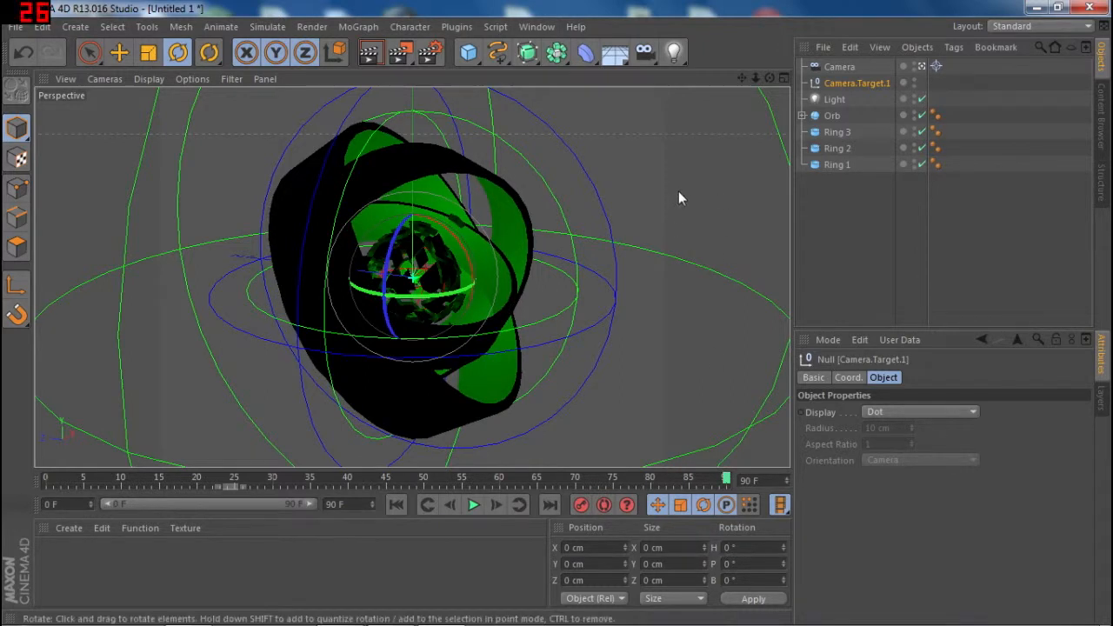
- Orbit the selected camera to about X -426, Y 153, Z 659 cm and preview the ring animation from frame 0 to 84
{"action": "left_click", "coordinate": [851, 68]}
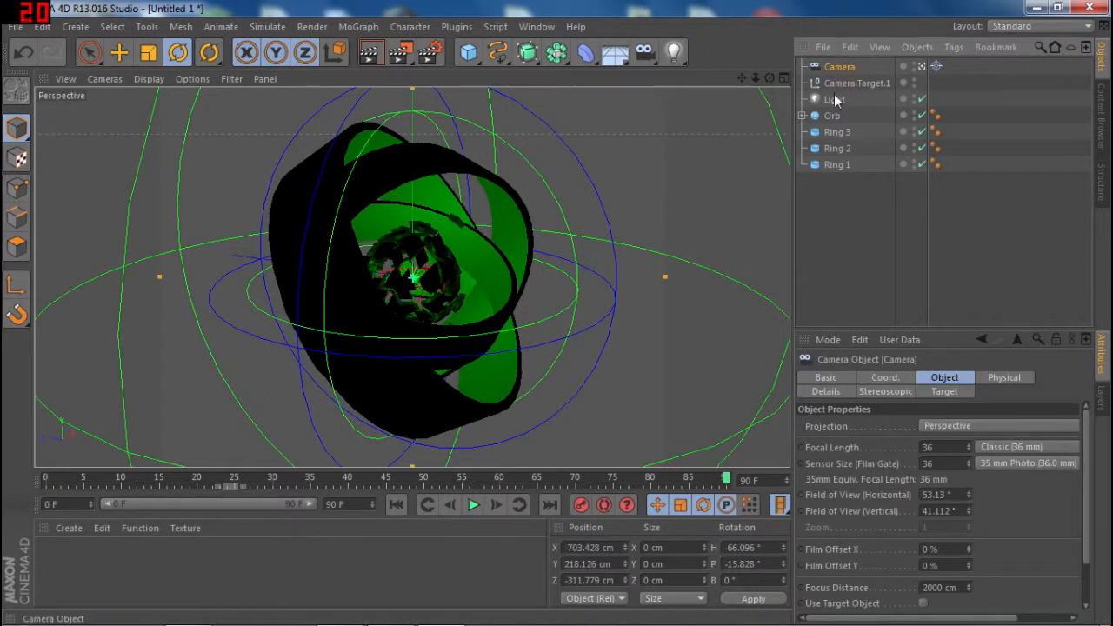
{"action": "left_click_drag", "start_coordinate": [769, 78], "coordinate": [801, 68]}
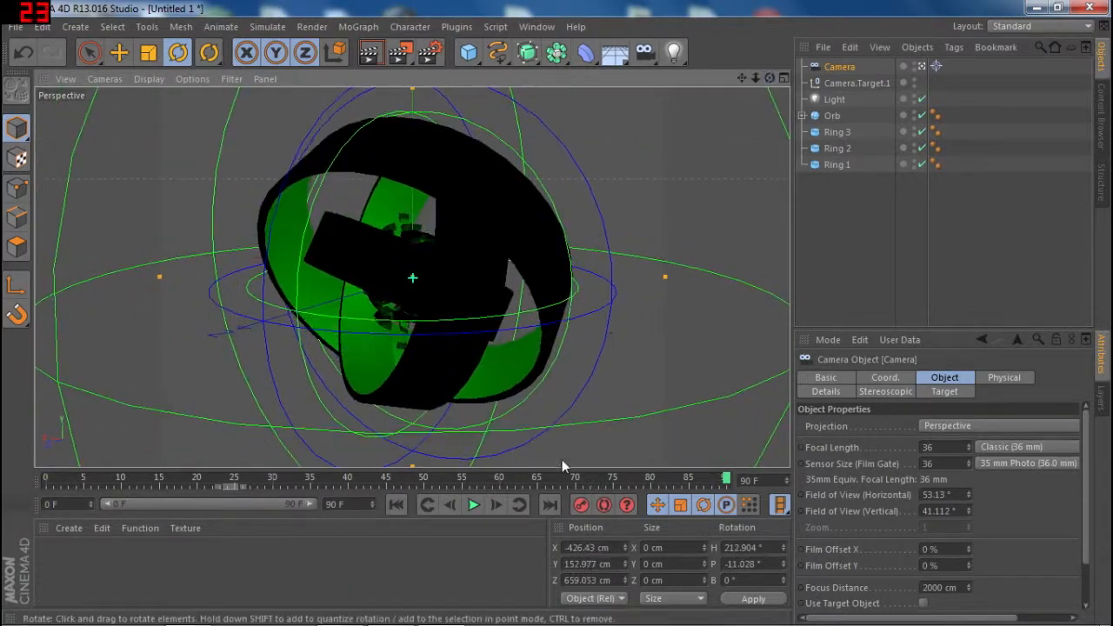
{"action": "left_click_drag", "start_coordinate": [571, 484], "coordinate": [45, 480]}
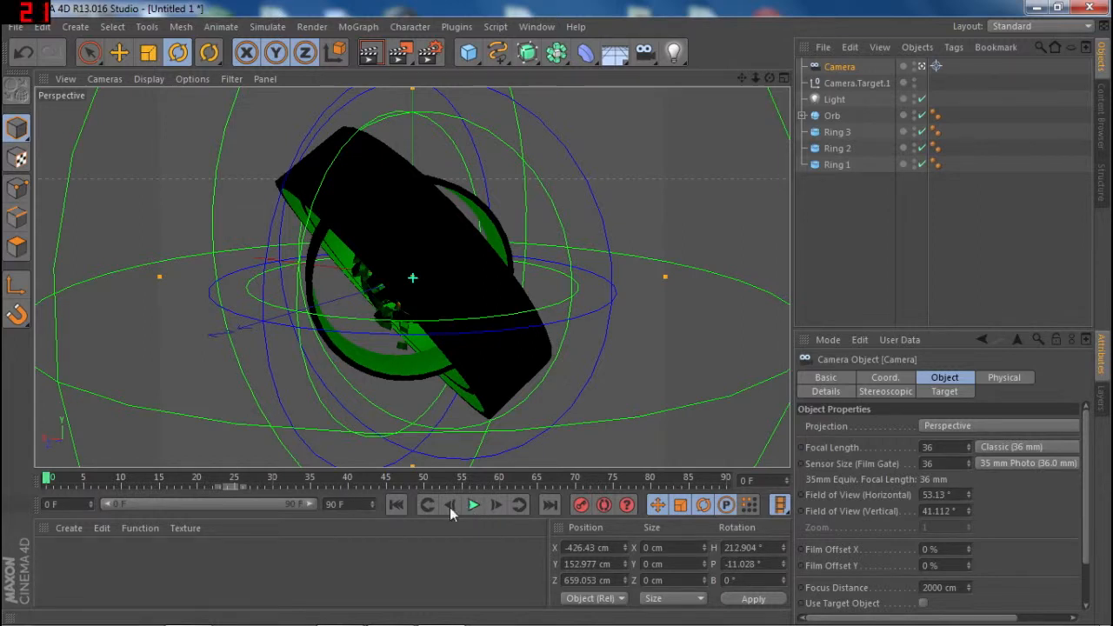
{"action": "left_click_drag", "start_coordinate": [47, 479], "coordinate": [683, 488]}
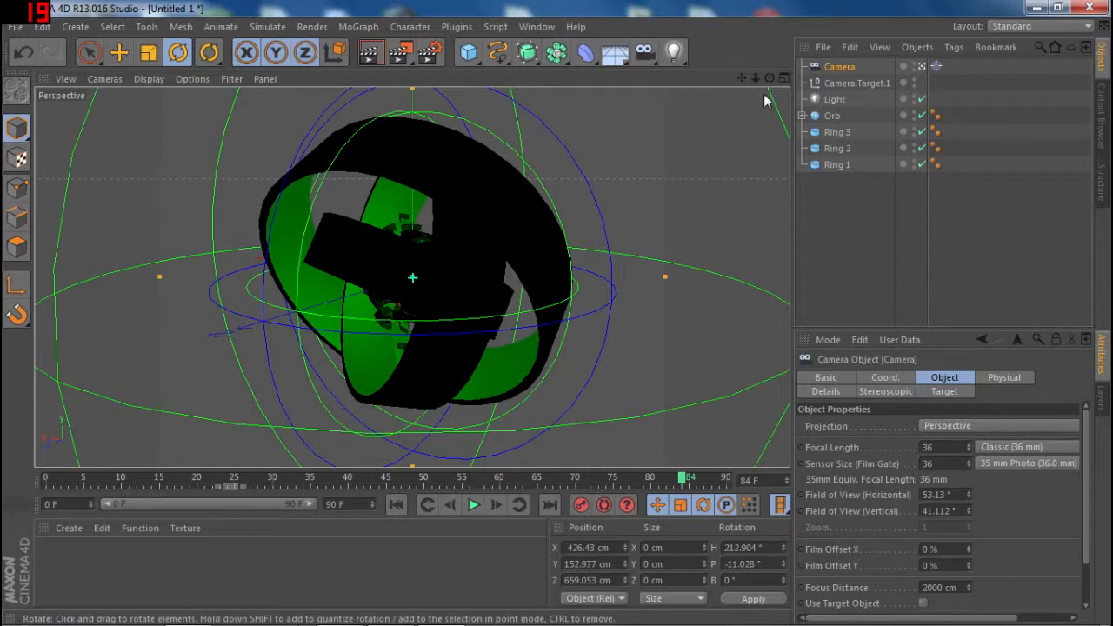
- Orbit the camera around the rings to about X -353, Y 211, Z -686 cm and return the timeline to frame 0
{"action": "mouse_move", "coordinate": [295, 616]}
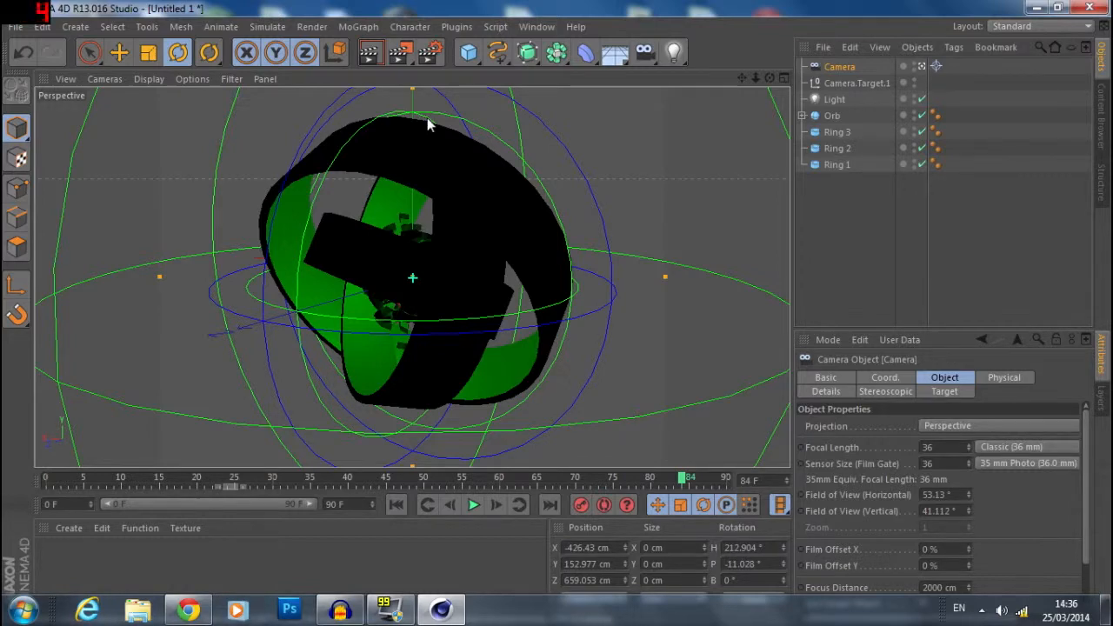
{"action": "left_click_drag", "start_coordinate": [769, 78], "coordinate": [559, 86]}
{"action": "left_click_drag", "start_coordinate": [617, 477], "coordinate": [16, 528]}
- Apply a new default material to Ring 1 and test-render the camera view at frame 0
{"action": "double_click", "coordinate": [63, 563]}
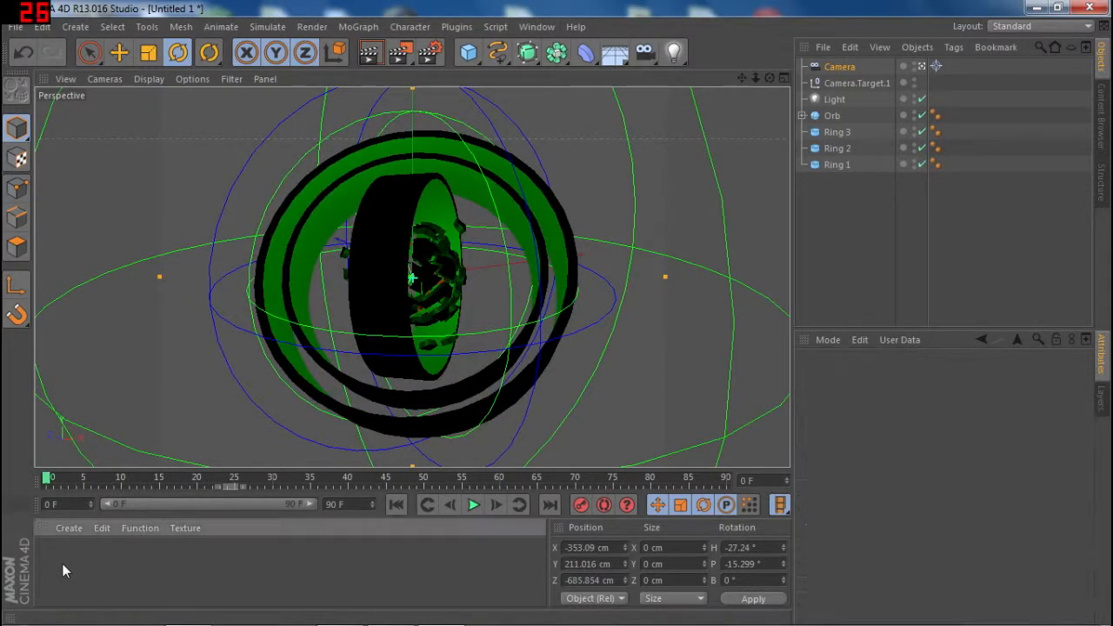
{"action": "left_click_drag", "start_coordinate": [292, 581], "coordinate": [850, 163]}
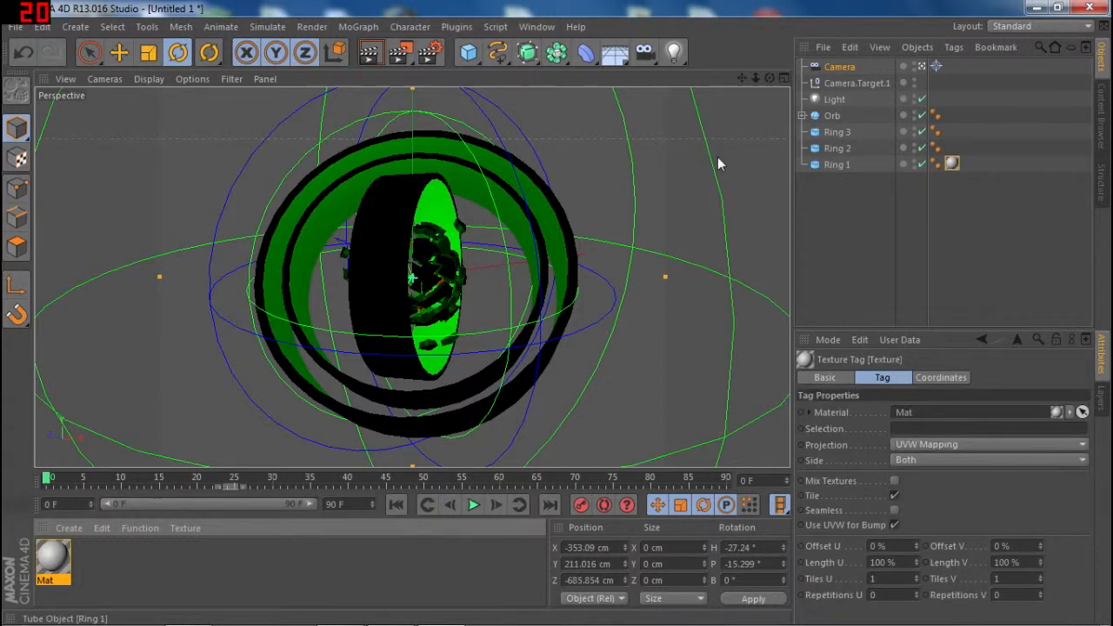
{"action": "left_click", "coordinate": [371, 54]}
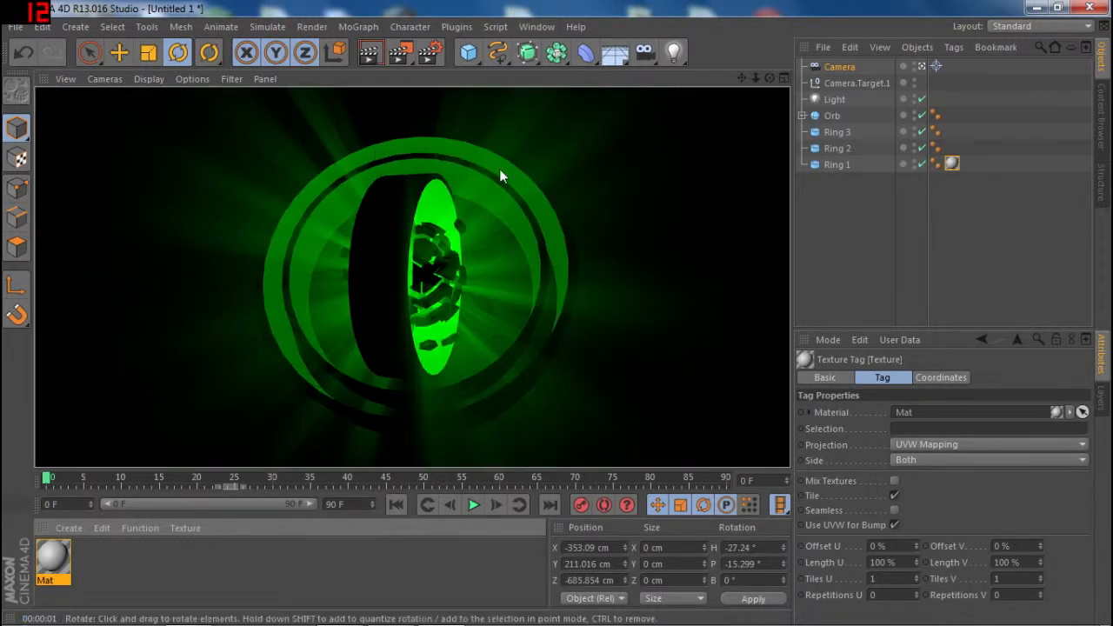
- Copy Ring 1's texture tag to Ring 2 and Ring 3 and test-render the view at frames 0 and 43
{"action": "left_click_drag", "start_coordinate": [954, 163], "coordinate": [949, 137], "text": "ctrl"}
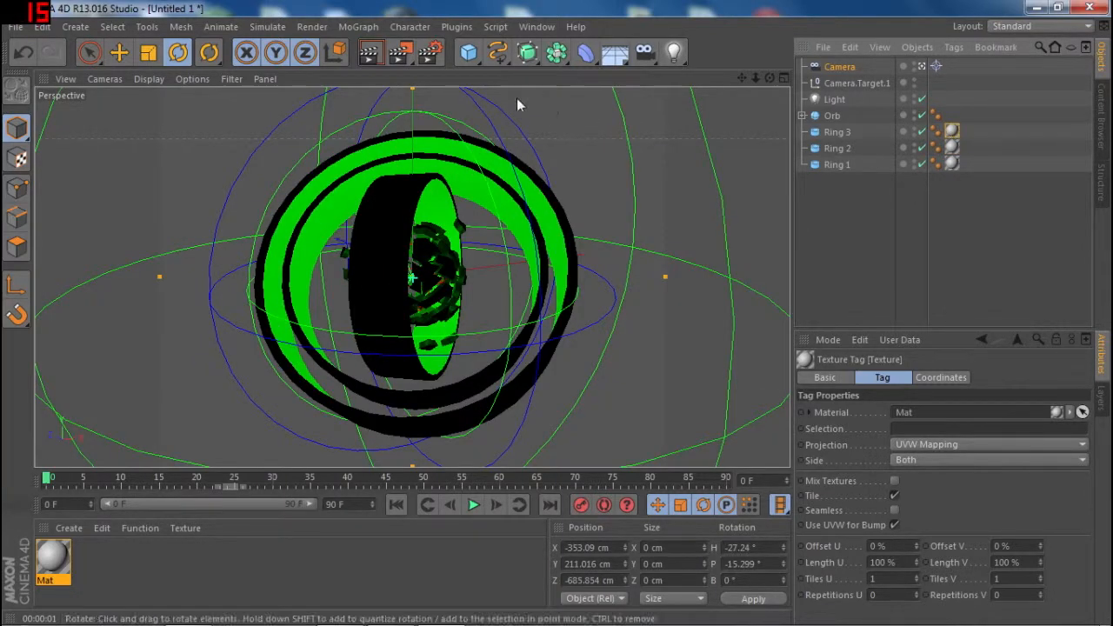
{"action": "left_click", "coordinate": [371, 59]}
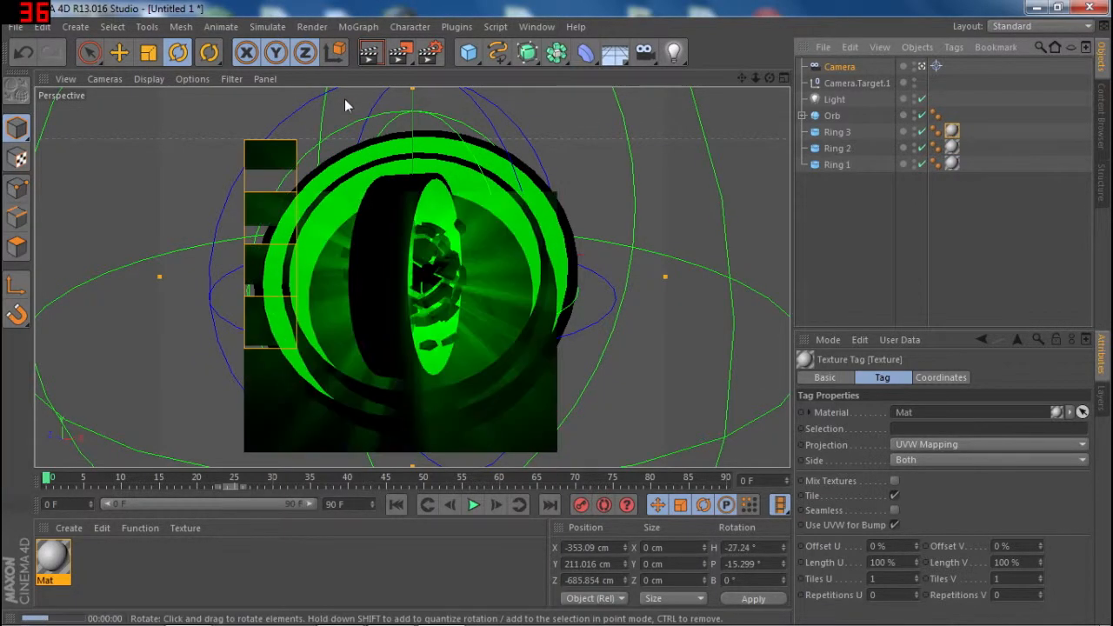
{"action": "left_click_drag", "start_coordinate": [191, 477], "coordinate": [376, 486]}
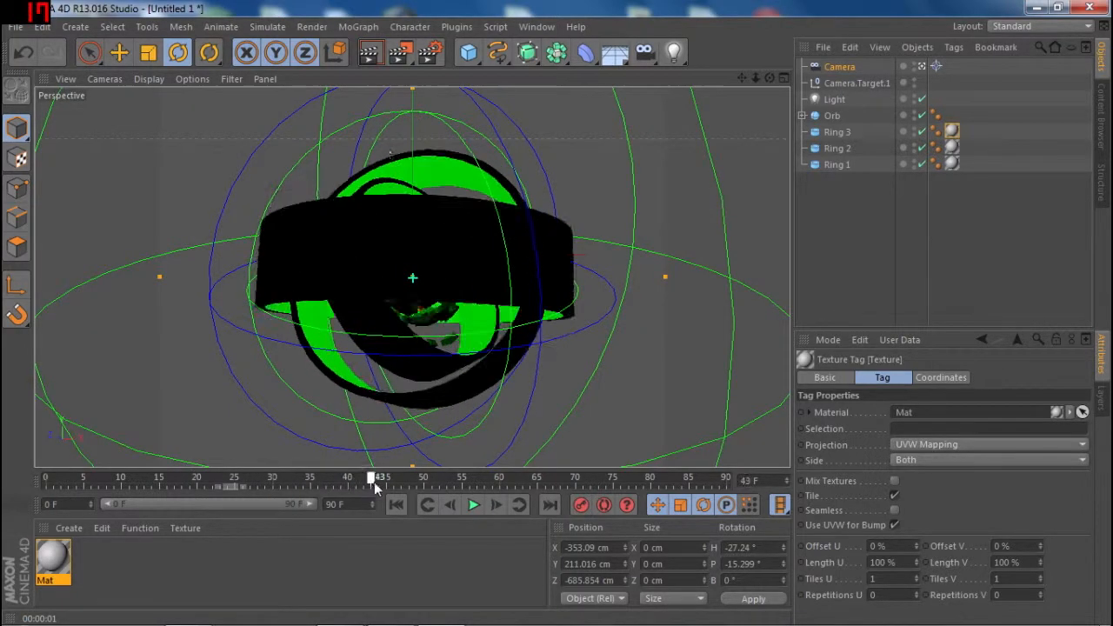
{"action": "left_click", "coordinate": [370, 53]}
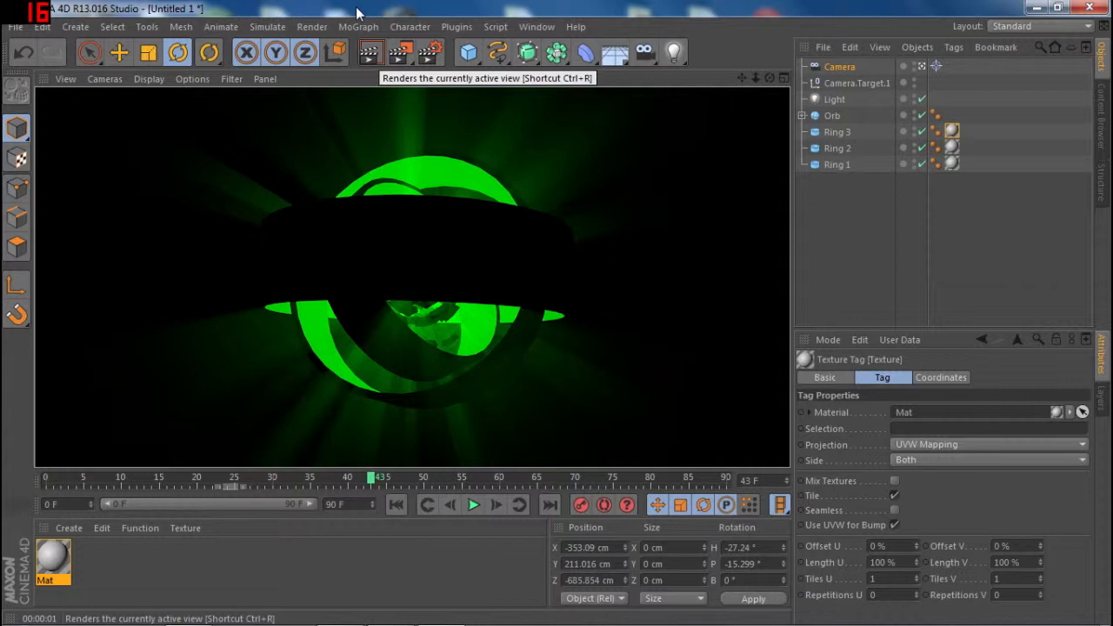